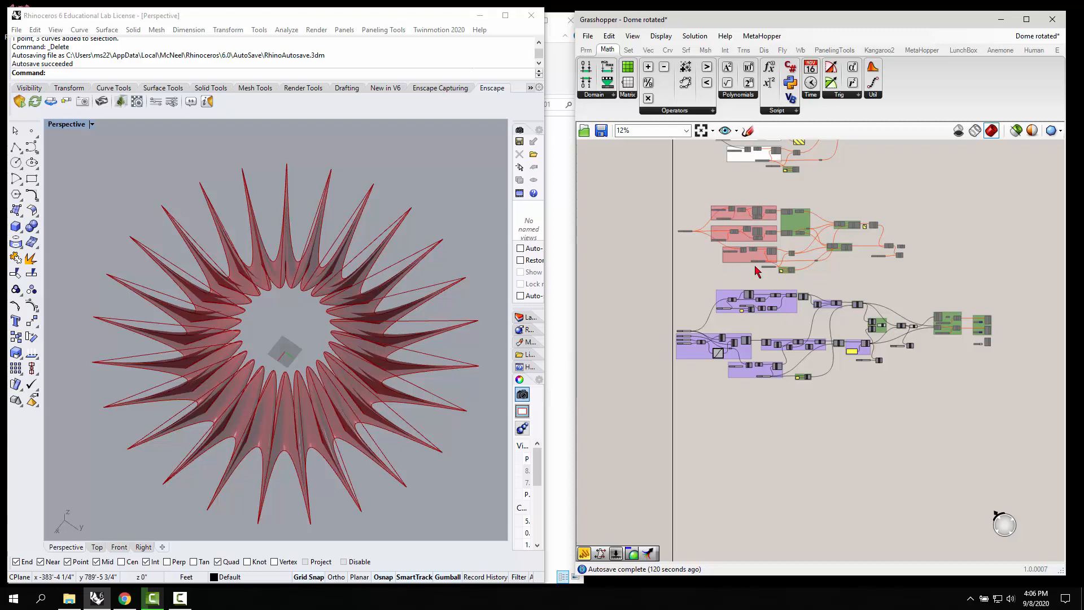
Step: Hide the viewport preview of all components in the lower purple definition
scroll(750, 292, "up", 2)
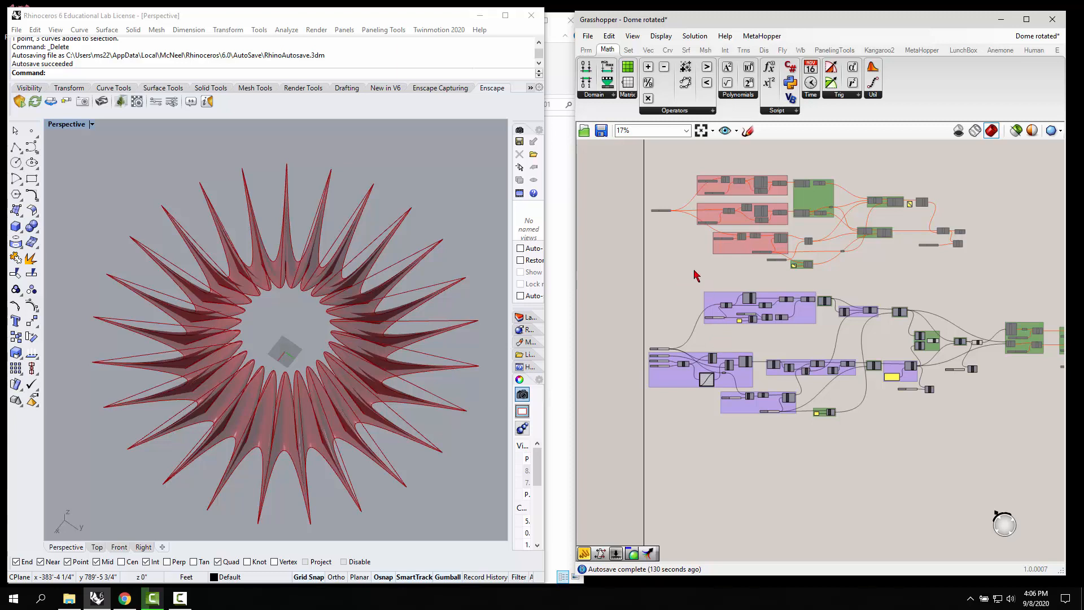
left_click_drag(694, 275, 952, 457)
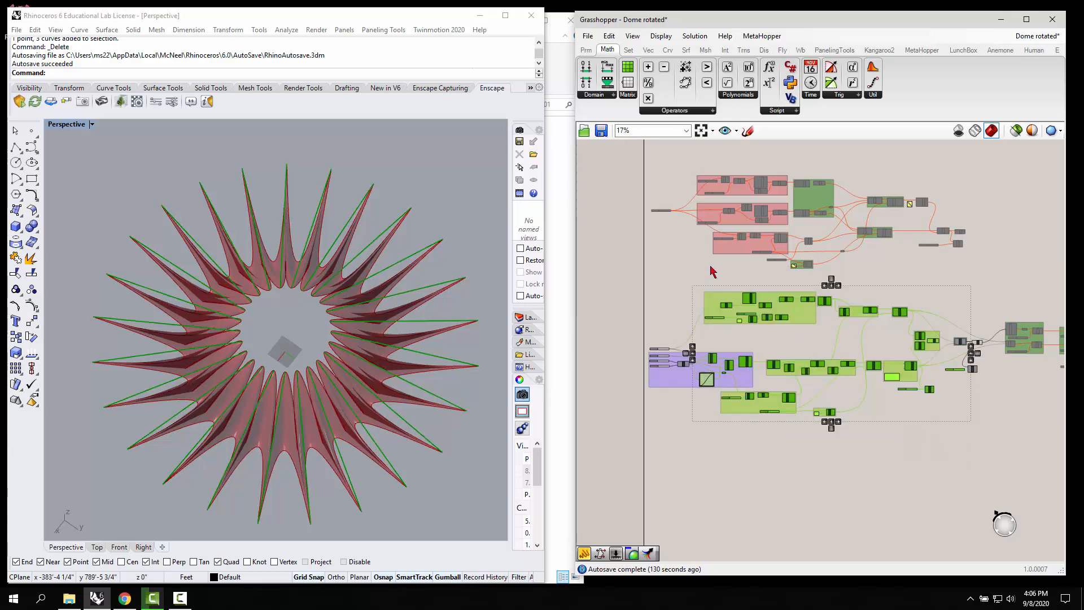
left_click_drag(691, 273, 1006, 469)
middle_click(925, 429)
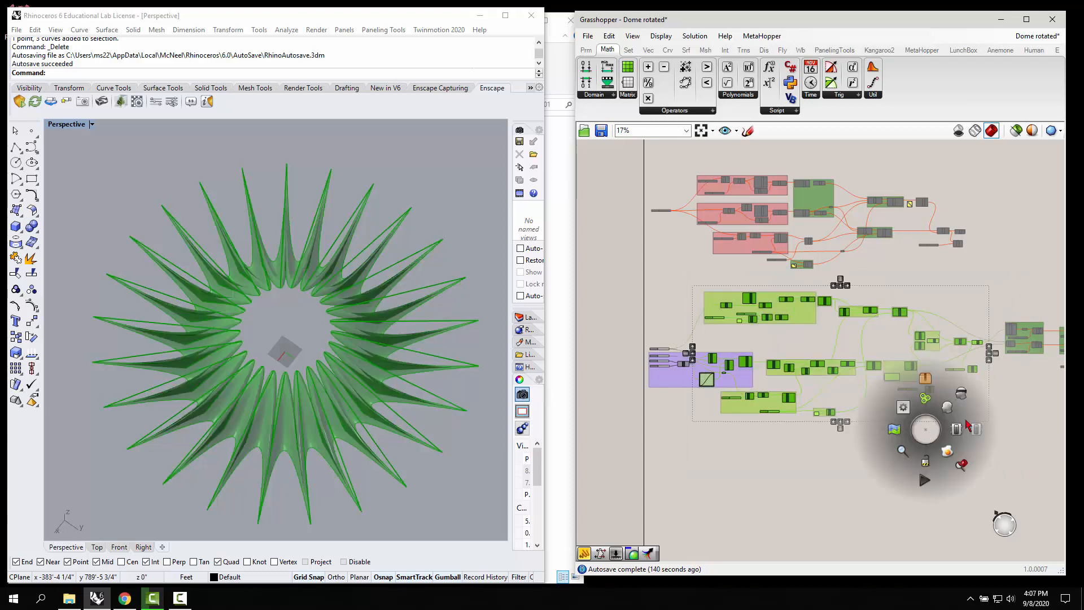
left_click(962, 395)
left_click(844, 457)
Step: Turn on the preview of the "Create points for curve" group and view its points in perspective
scroll(713, 357, "up", 4)
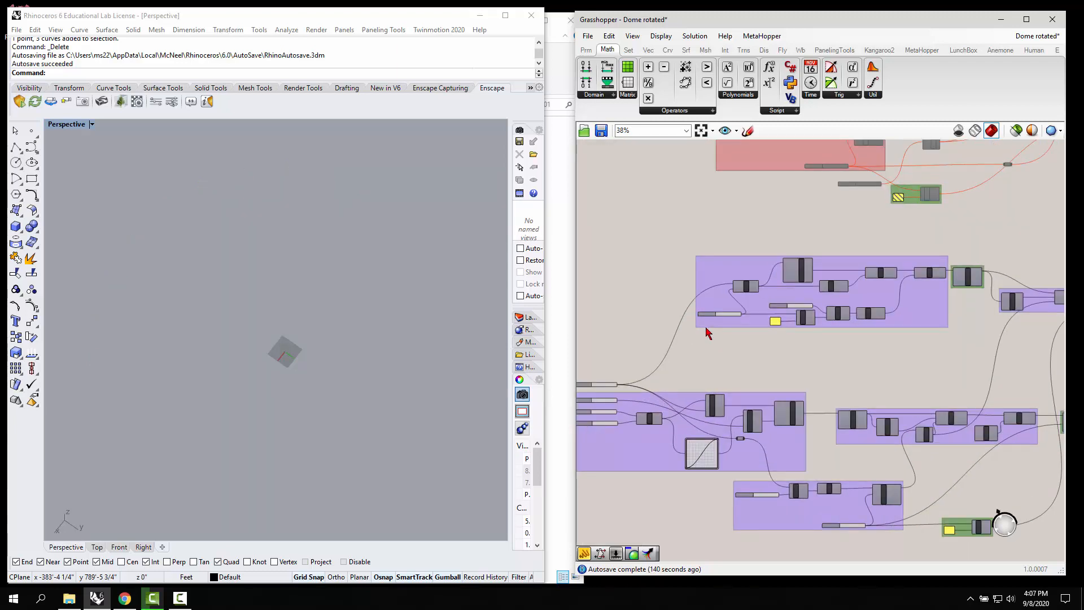
right_click_drag(699, 376, 778, 275)
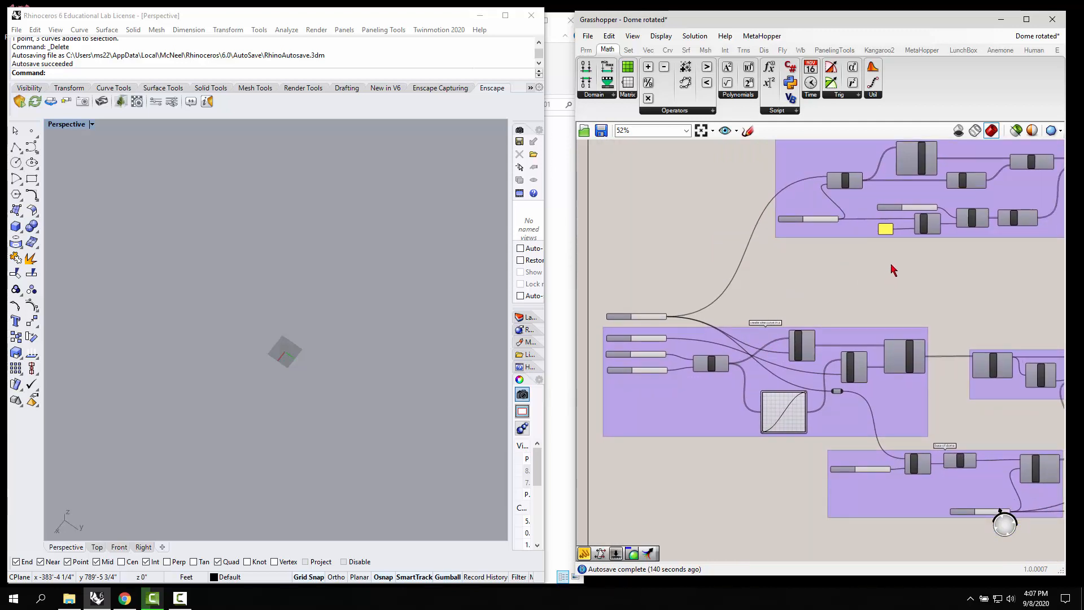
right_click_drag(894, 270, 759, 370)
left_click_drag(631, 241, 1009, 397)
middle_click(936, 380)
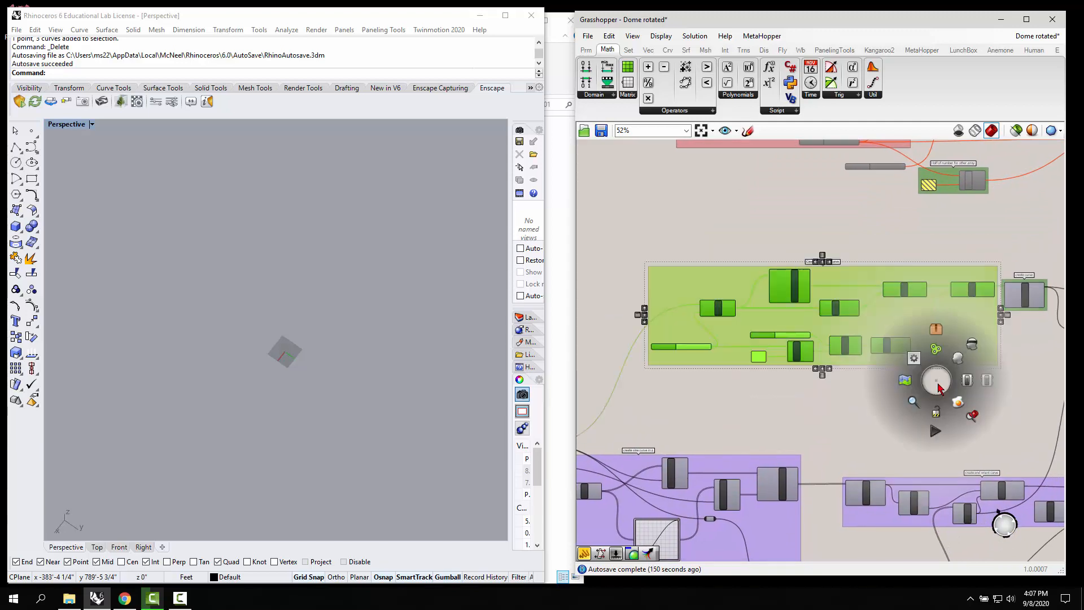
left_click(967, 380)
right_click_drag(337, 390, 262, 321)
scroll(233, 339, "up", 10)
left_click(938, 398)
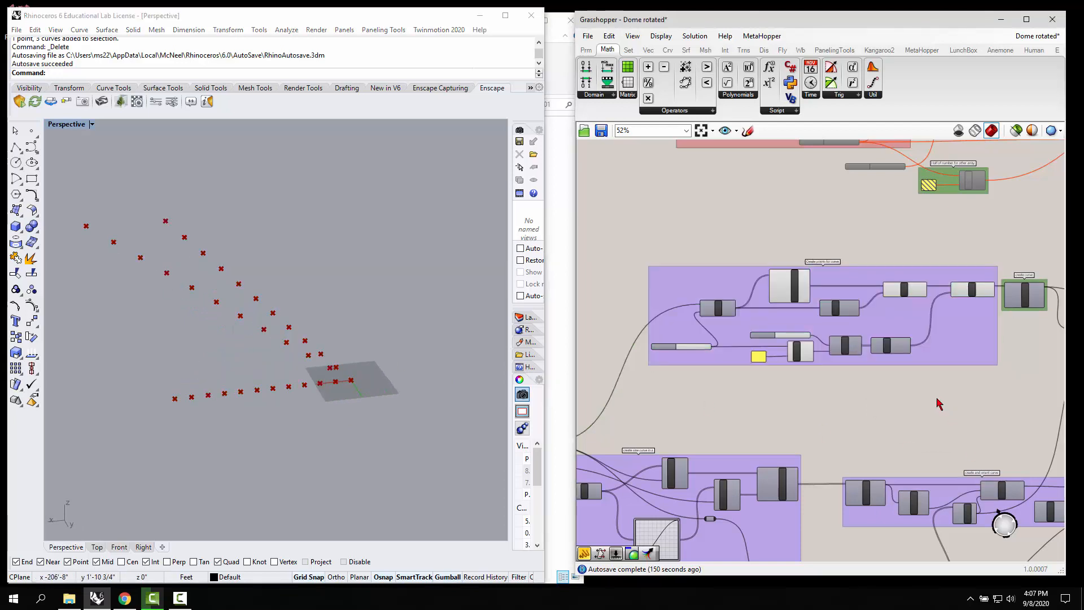
Step: Check which points the last Move component in the "Create points for curve" group produces
scroll(938, 403, "up", 3)
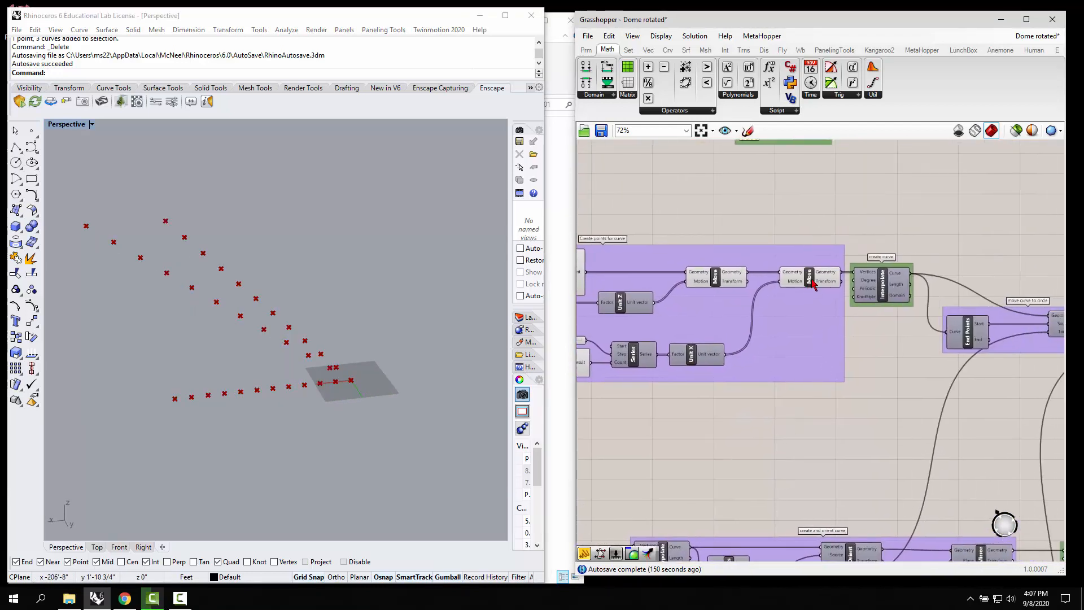
left_click(812, 285)
scroll(870, 415, "down", 3)
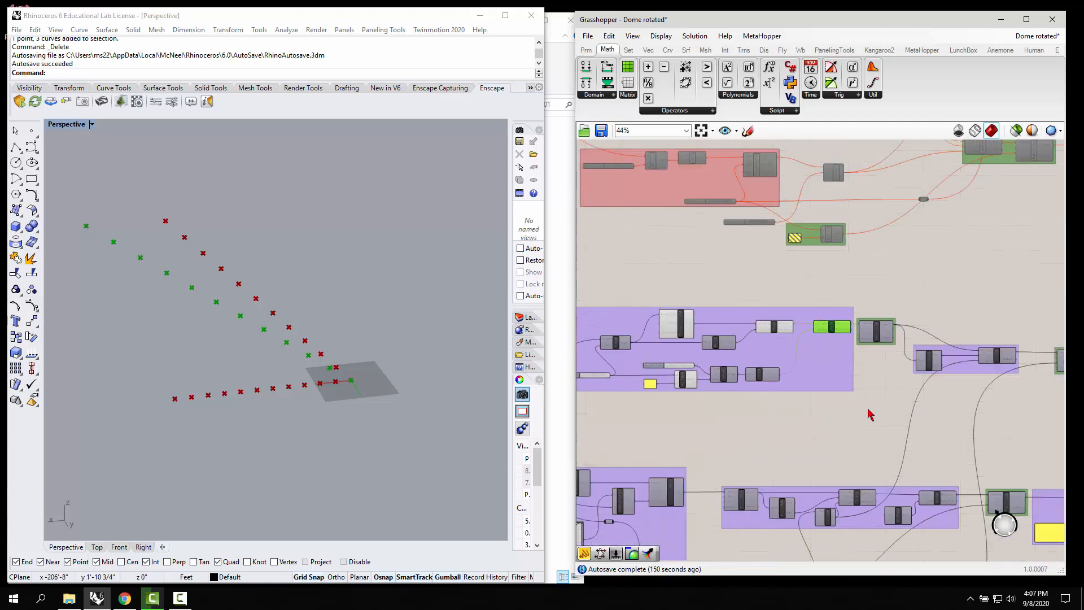
scroll(869, 415, "down", 2)
left_click(642, 324)
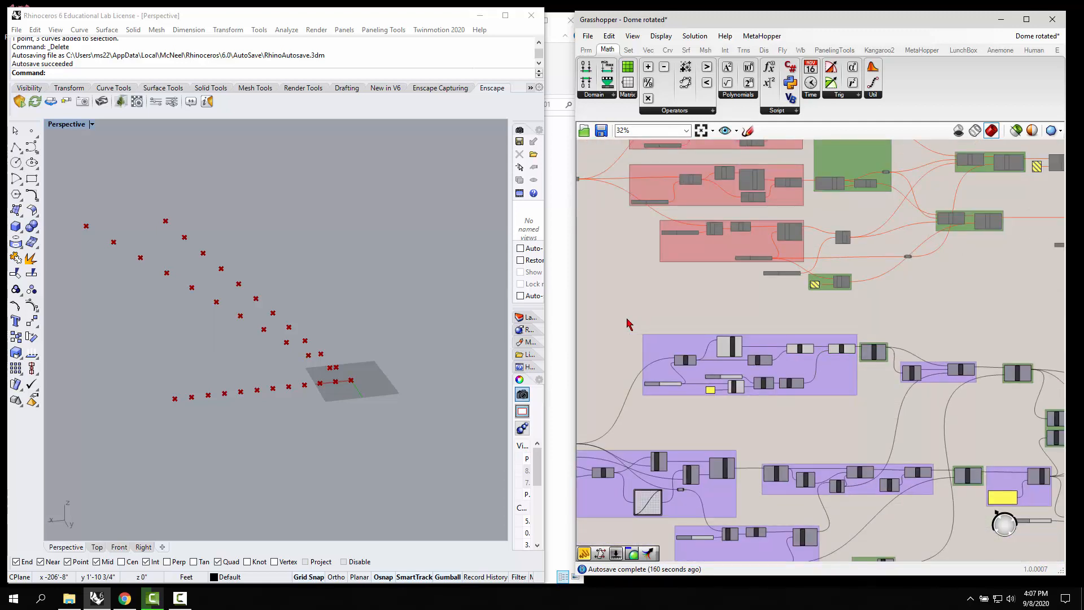
Step: Hide the preview of every component in the "Create points for curve" group except the last Move
left_click_drag(635, 329, 828, 423)
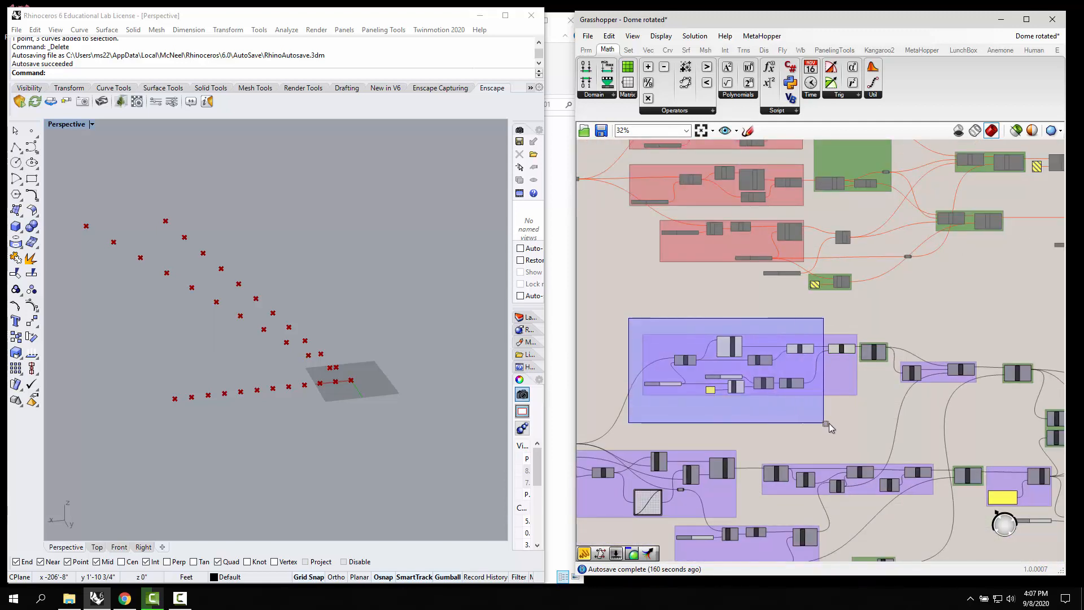
key("space")
left_click(837, 386)
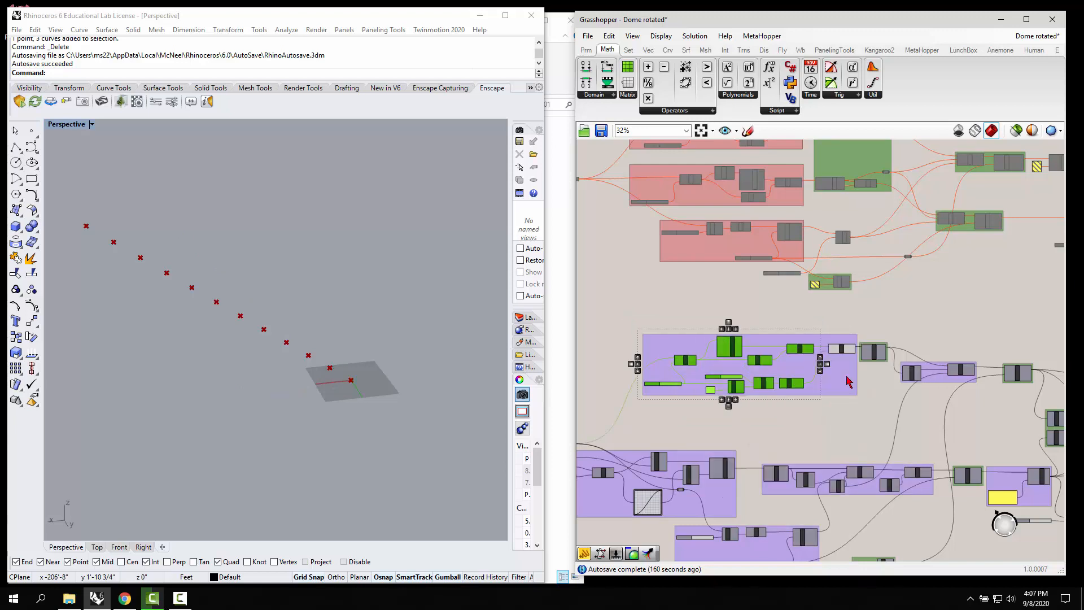
scroll(873, 395, "up", 4)
left_click(868, 346)
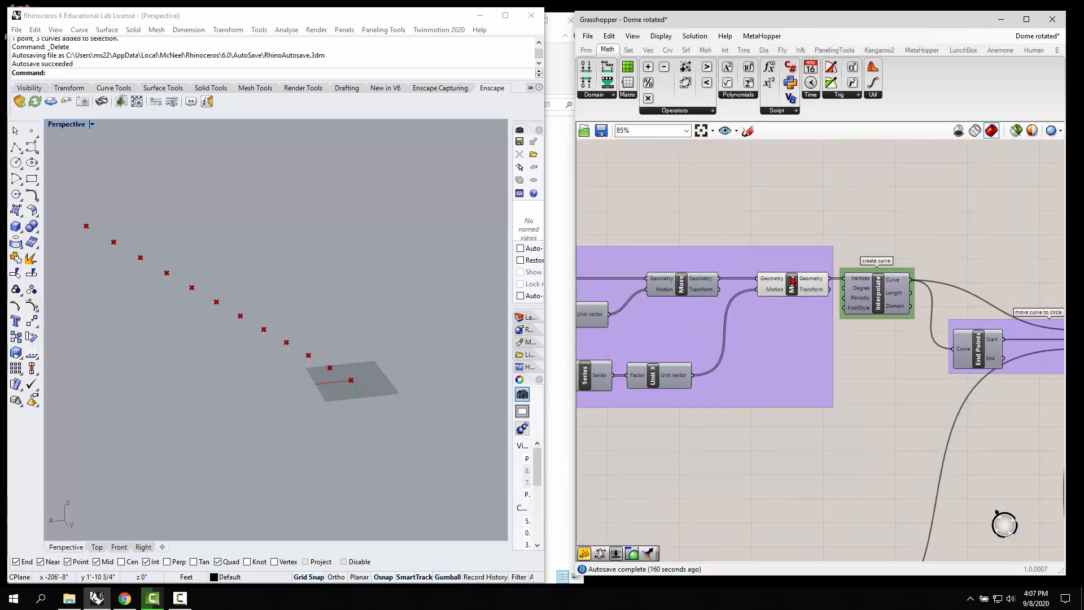
Step: Examine the last Move component and the Interpolate component fed by it
left_click(795, 292)
left_click(879, 370)
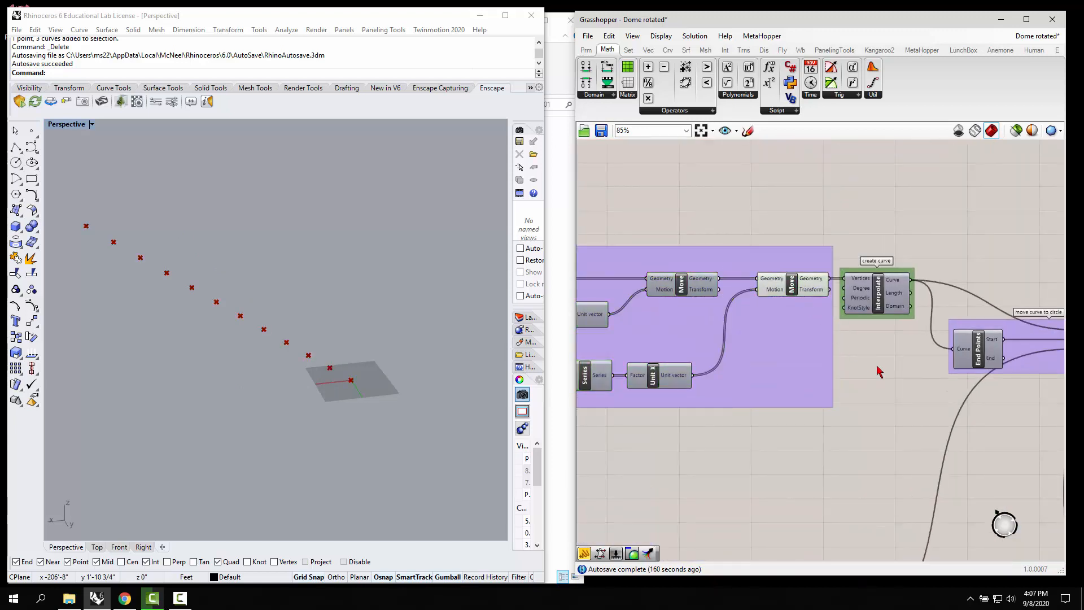
left_click(881, 303)
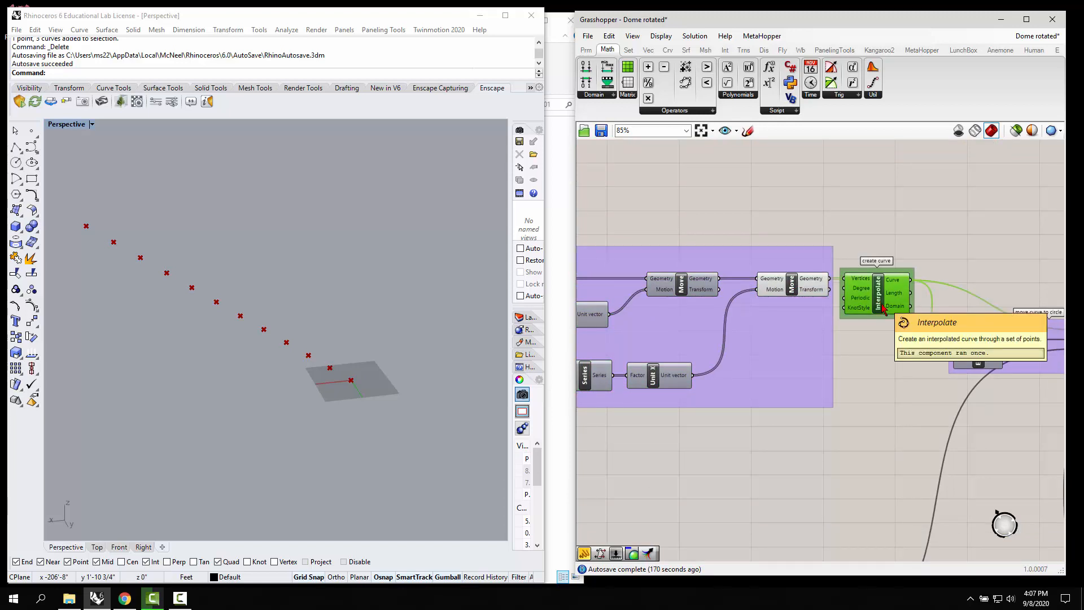
Step: Set the number slider feeding the Steps of the Range in the "Create points for curve" group to 1
scroll(883, 309, "down", 3)
scroll(685, 380, "up", 3)
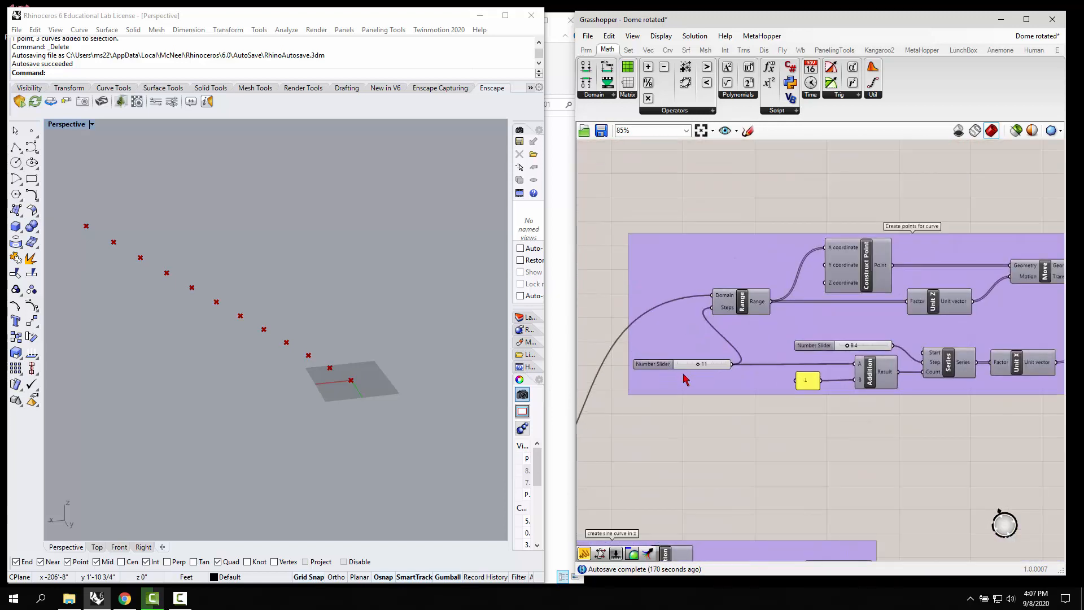
scroll(689, 381, "up", 2)
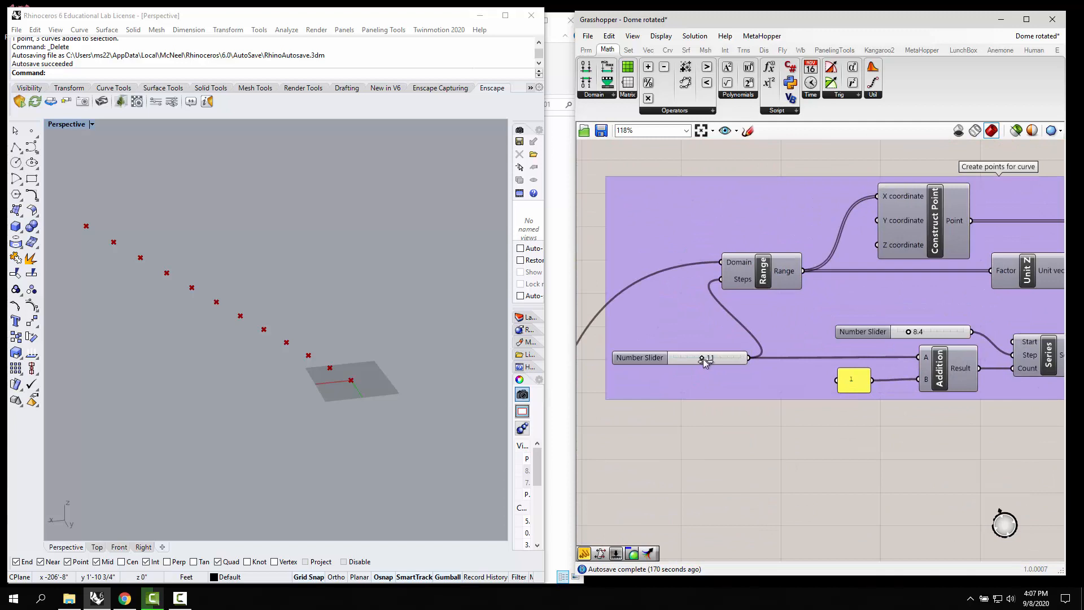
left_click_drag(706, 362, 689, 363)
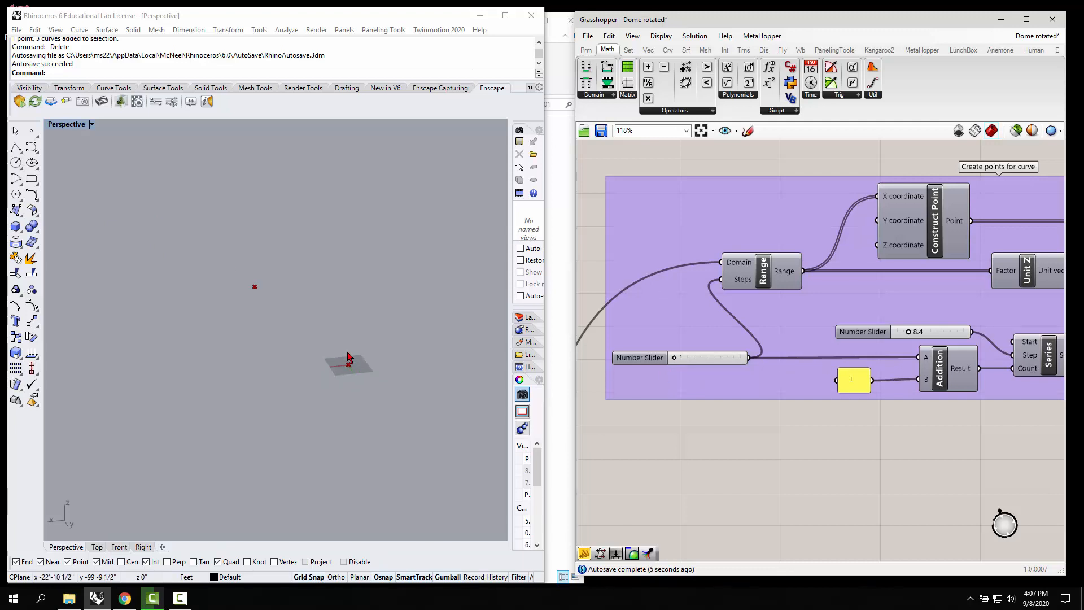
Step: Raise the number slider feeding the Step of the Series component to 14.1
scroll(676, 360, "down", 4)
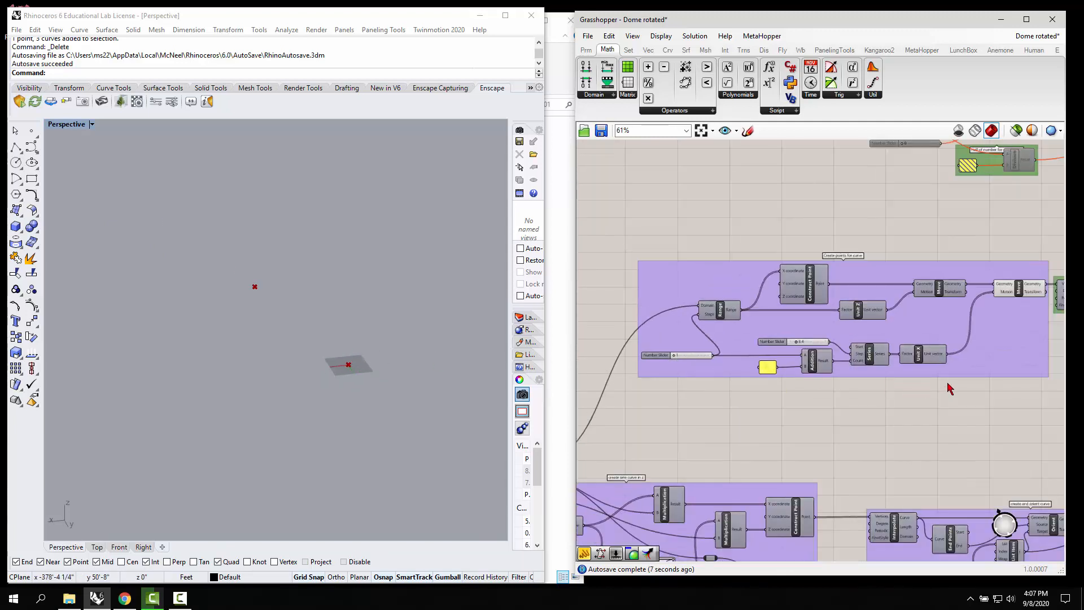
scroll(811, 368, "up", 3)
scroll(751, 356, "down", 3)
scroll(756, 343, "up", 2)
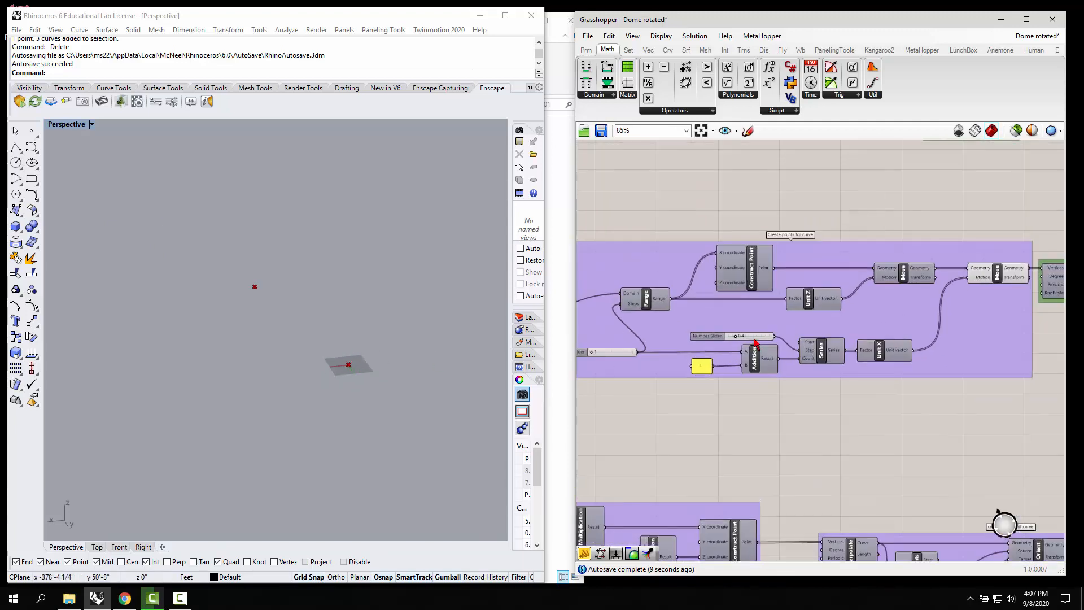
scroll(755, 342, "up", 2)
mouse_move(722, 338)
left_mouse_down()
mouse_move(778, 337)
mouse_move(729, 342)
left_mouse_up()
scroll(650, 342, "down", 3)
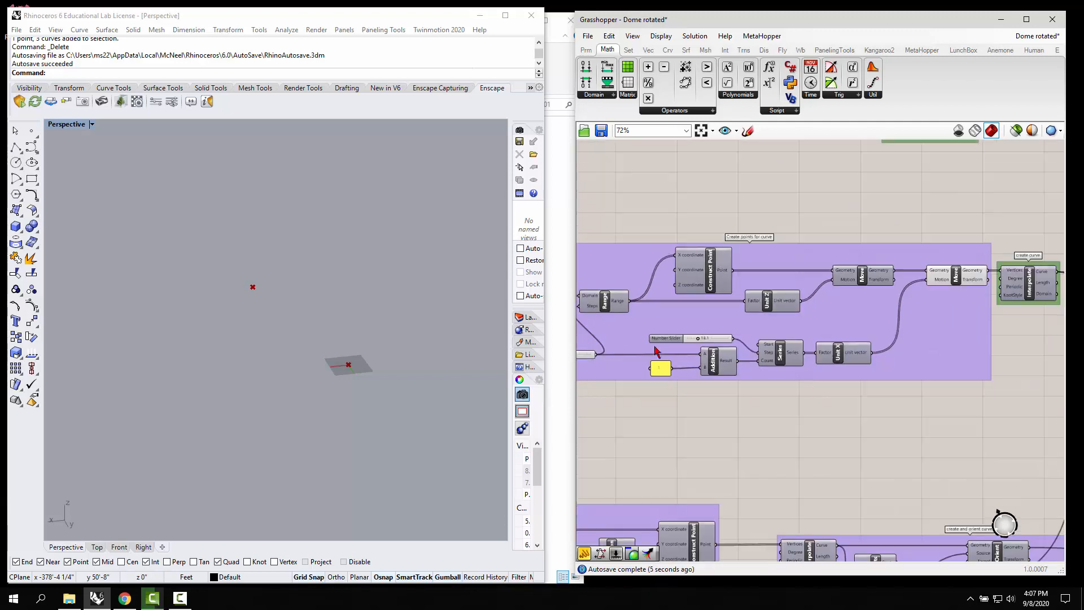
Step: Turn on the preview of the Interpolate component in the "create curve" group and view the resulting line
right_click_drag(991, 422, 729, 423)
scroll(775, 297, "up", 3)
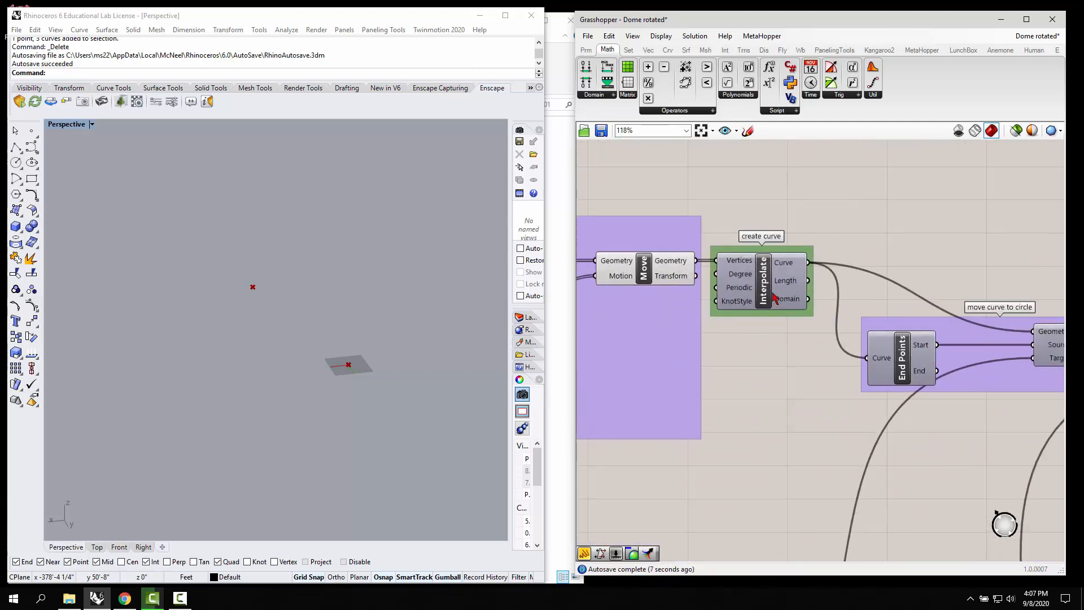
right_click(769, 295)
left_click(790, 311)
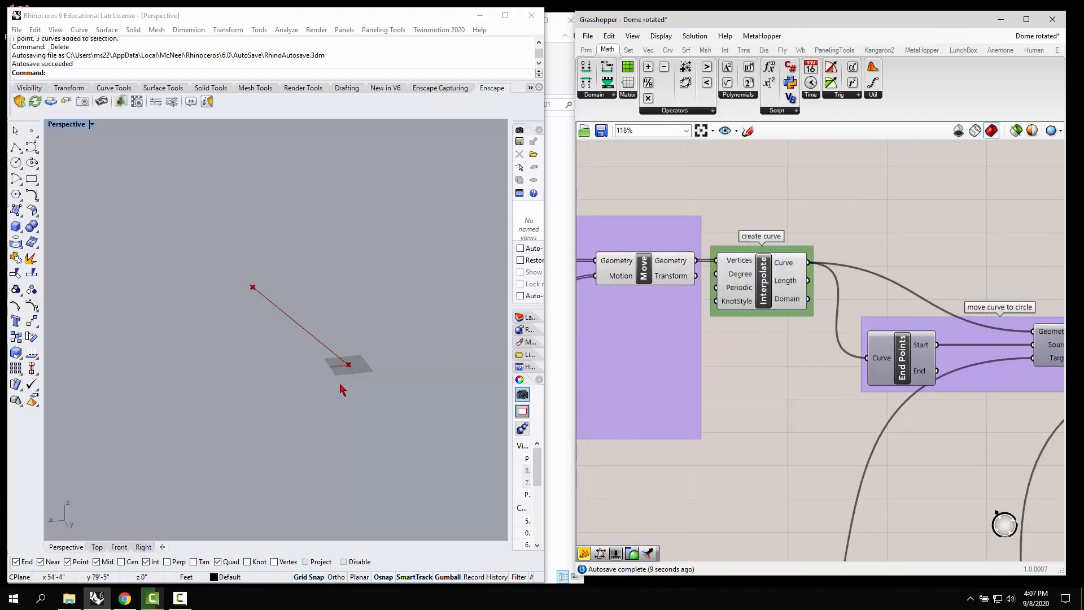
mouse_move(341, 390)
right_mouse_down()
mouse_move(378, 392)
mouse_move(354, 394)
right_mouse_up()
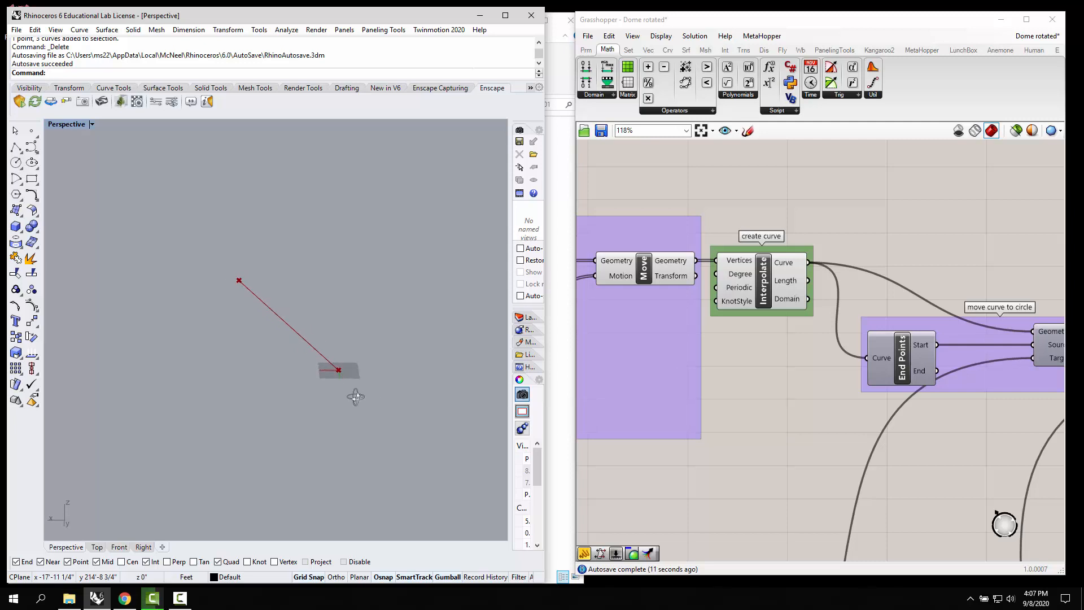
Step: Examine the sliders, Range, graph mapper and Multiplication components in the "create sine curve in z" group
scroll(807, 353, "down", 8)
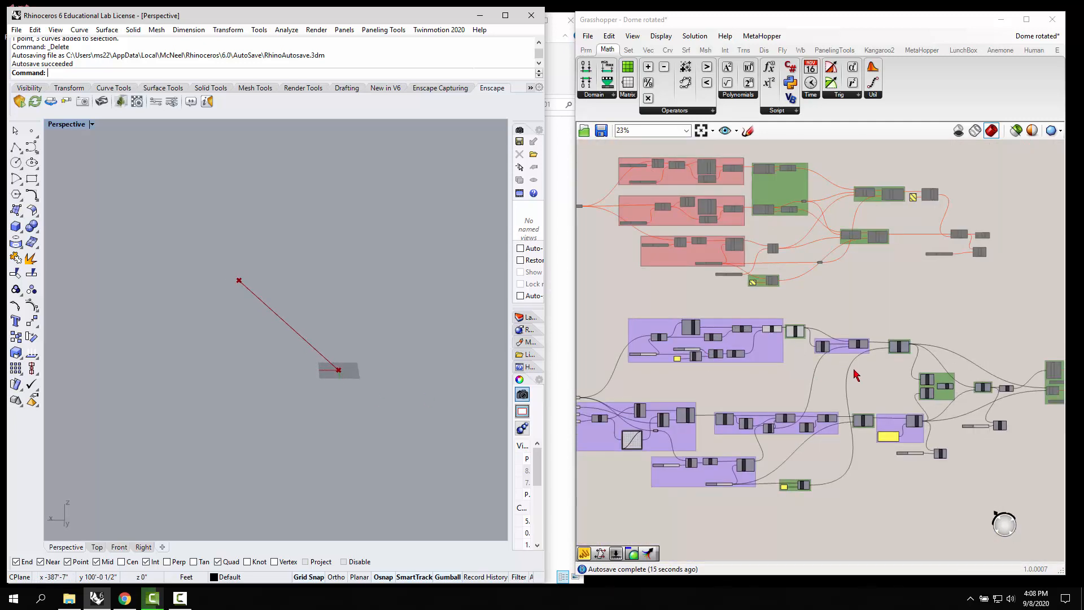
scroll(852, 384, "down", 2)
scroll(667, 437, "up", 7)
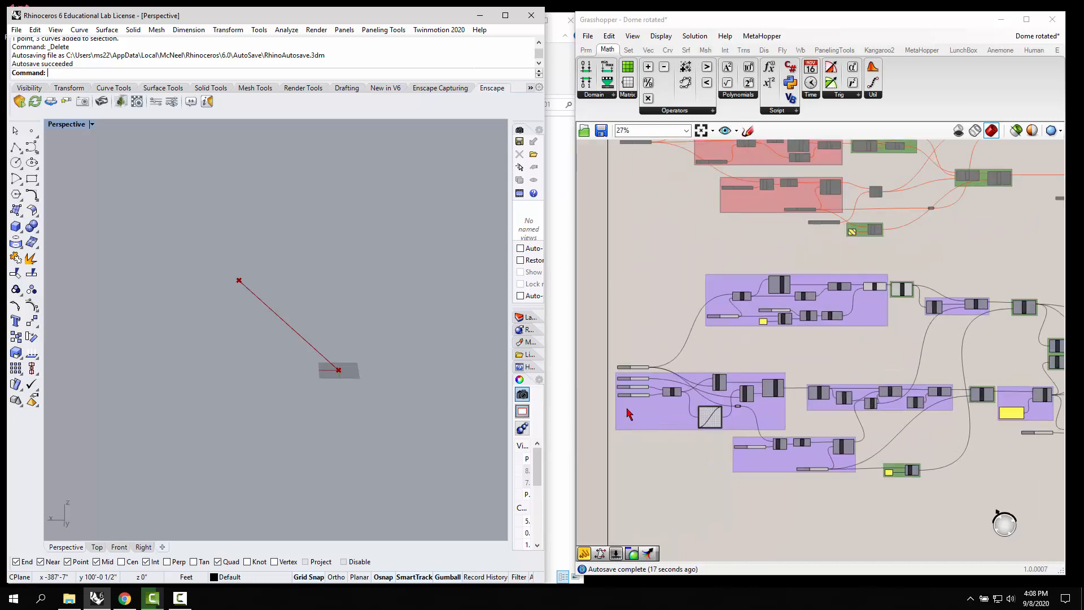
scroll(646, 422, "up", 2)
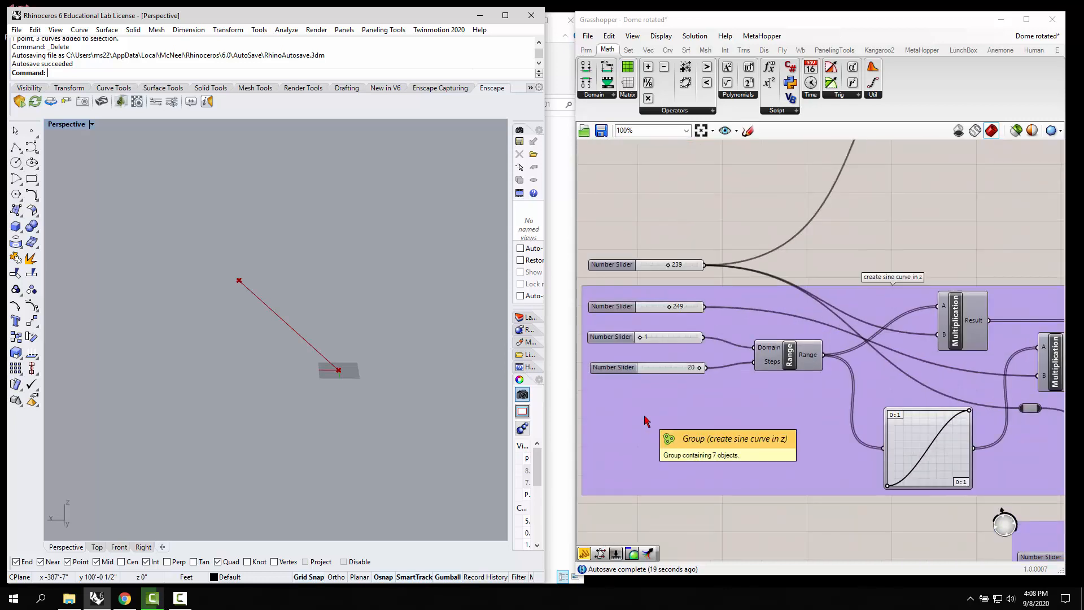
right_click_drag(861, 528, 863, 503)
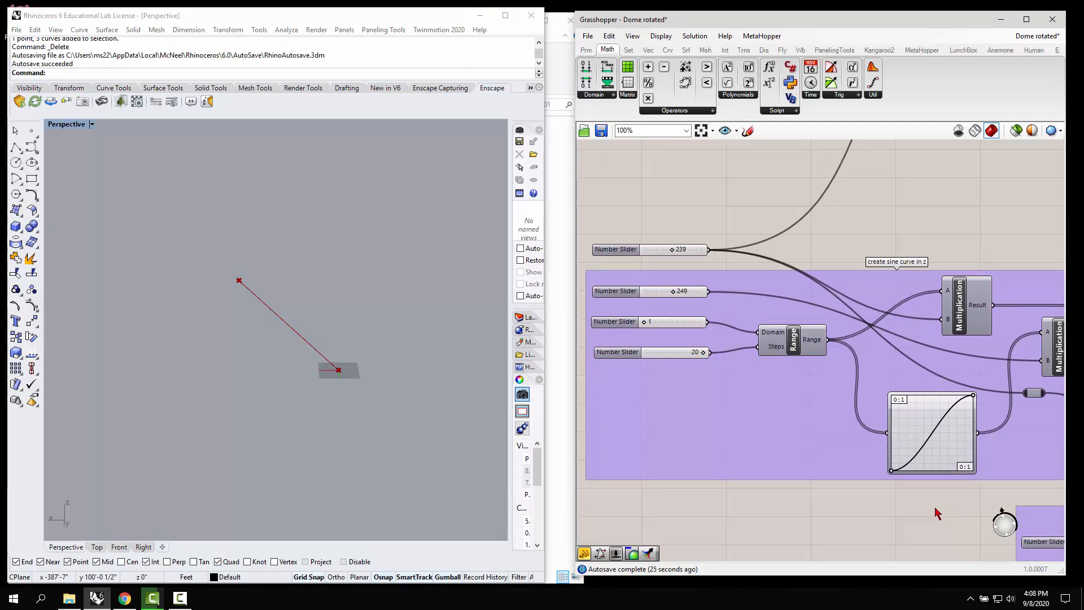
right_click_drag(936, 509, 750, 458)
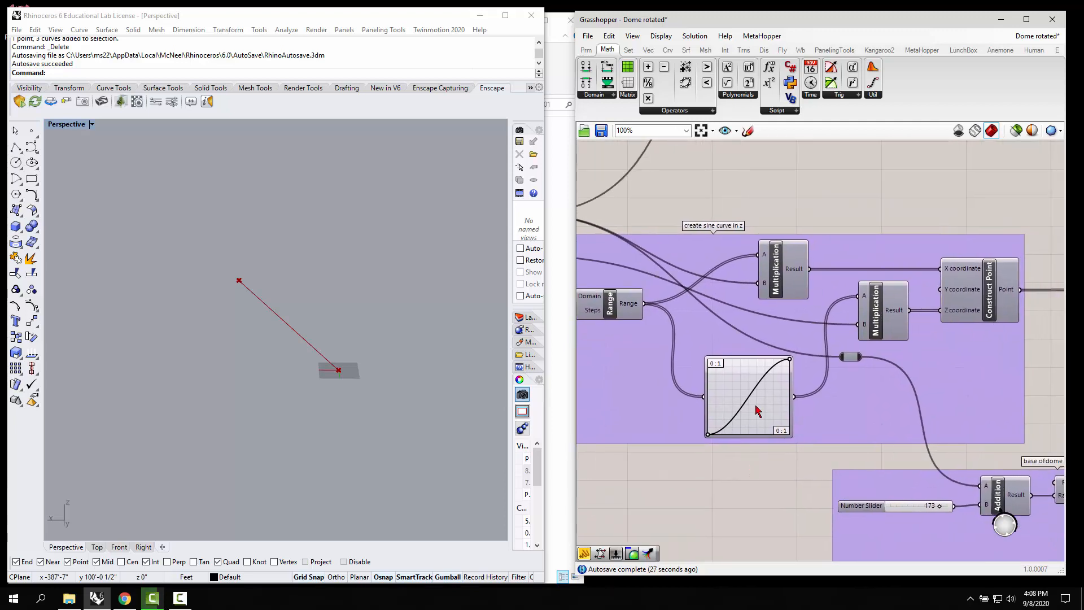
mouse_move(759, 387)
scroll(979, 302, "down", 3)
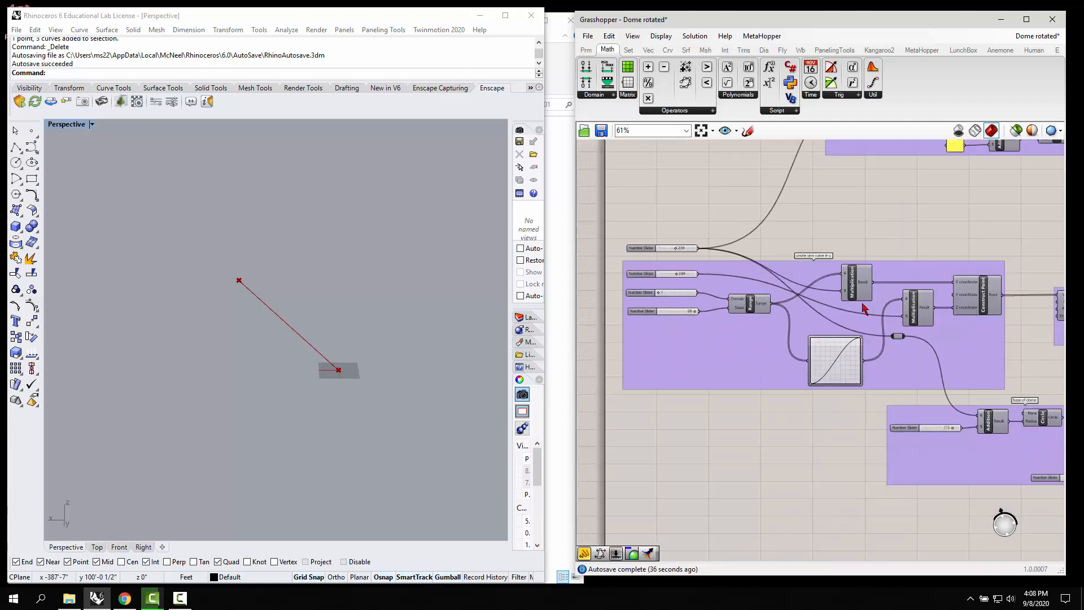
Step: Turn on the preview of the "create sine curve in z" group and view its points in perspective
left_click(954, 361)
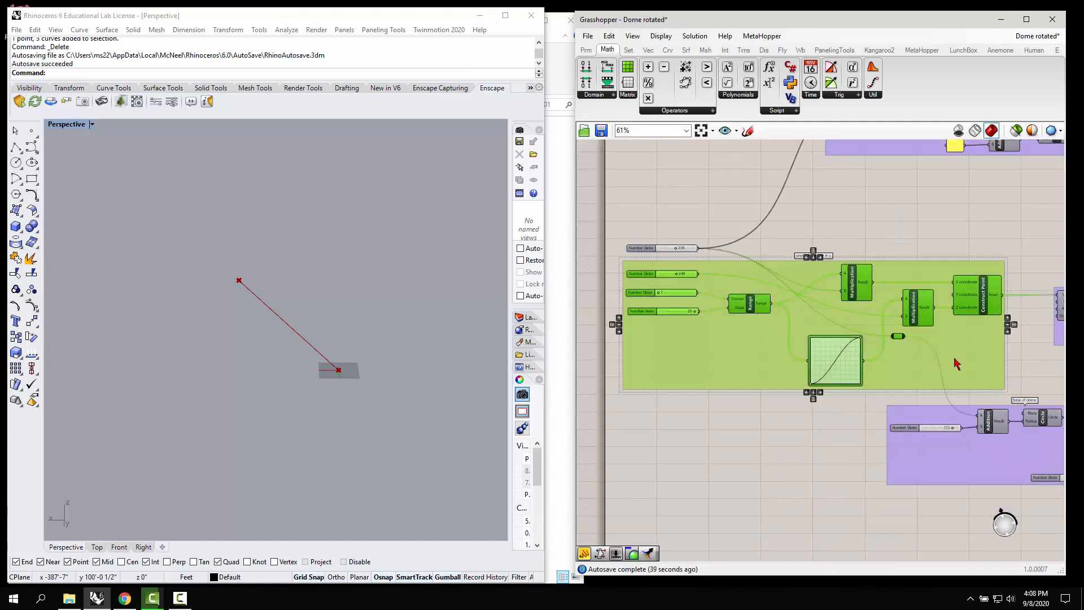
middle_click(949, 353)
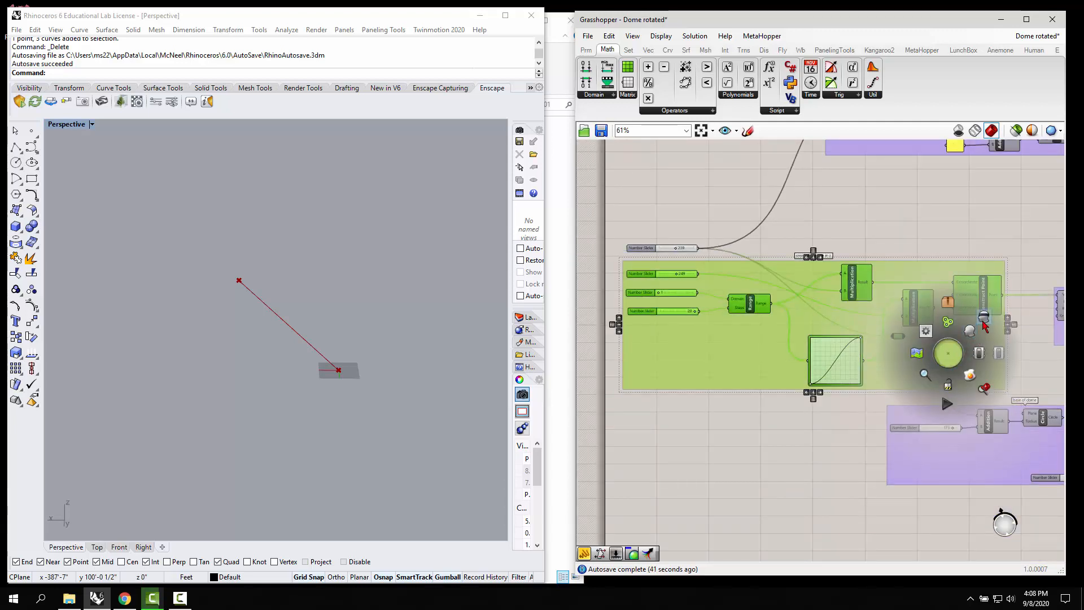
left_click(979, 329)
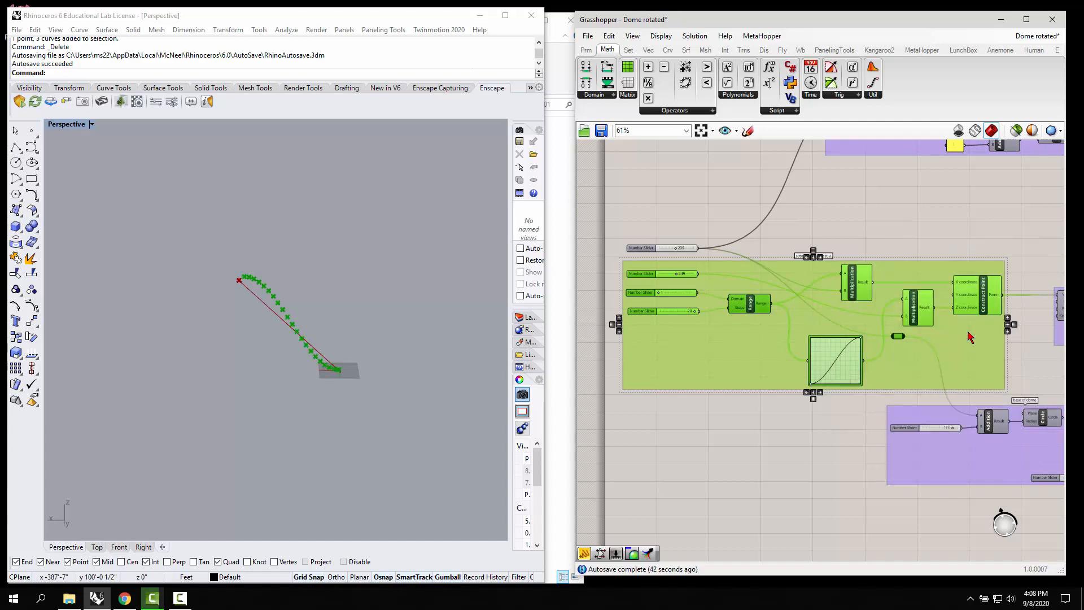
left_click(860, 403)
right_click_drag(368, 411, 345, 390)
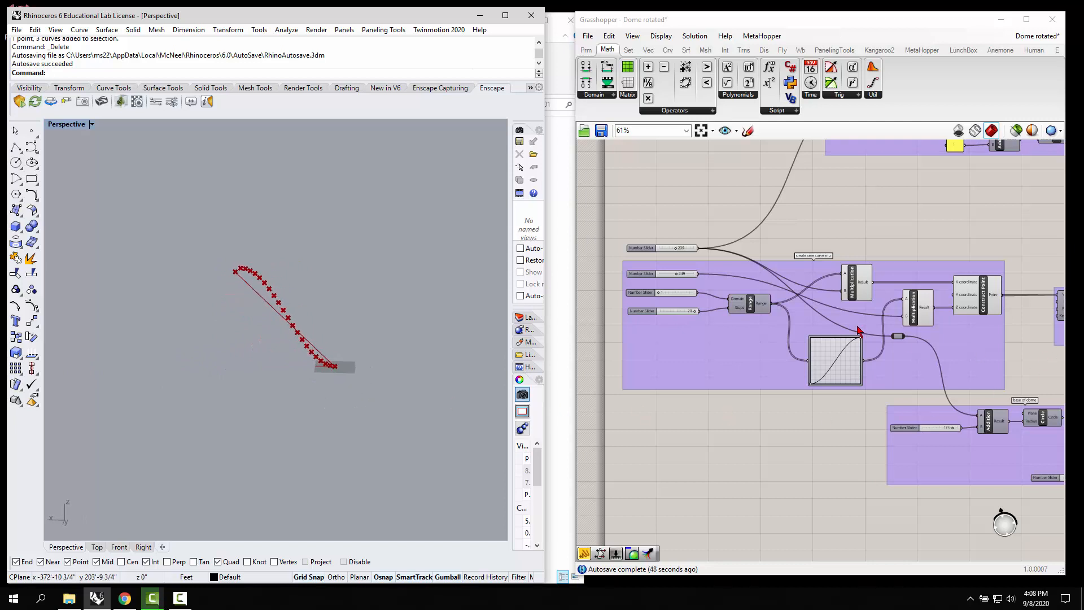
scroll(835, 316, "up", 2)
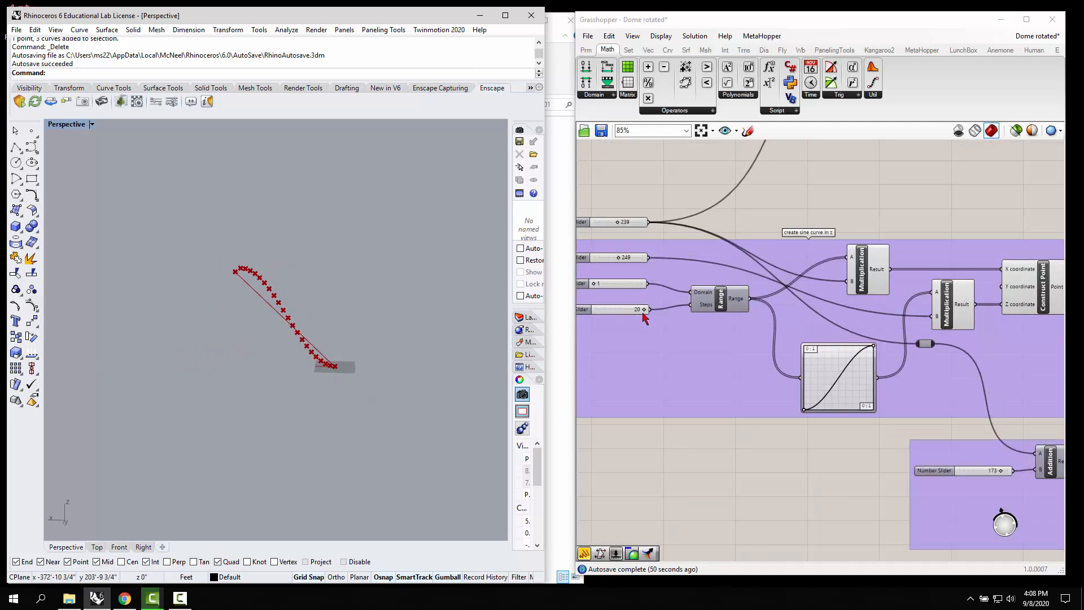
Step: Turn on the preview of the Interpolate component in the "create and orient curve" group and view the curve from another angle
mouse_move(643, 310)
left_mouse_down()
mouse_move(611, 313)
mouse_move(643, 313)
left_mouse_up()
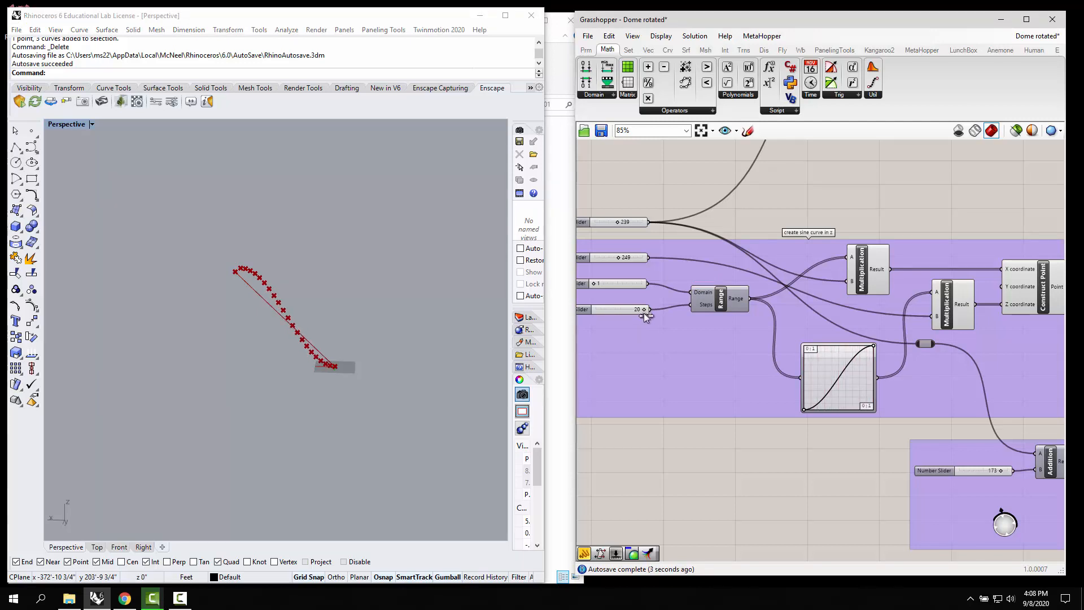
scroll(844, 335, "down", 1)
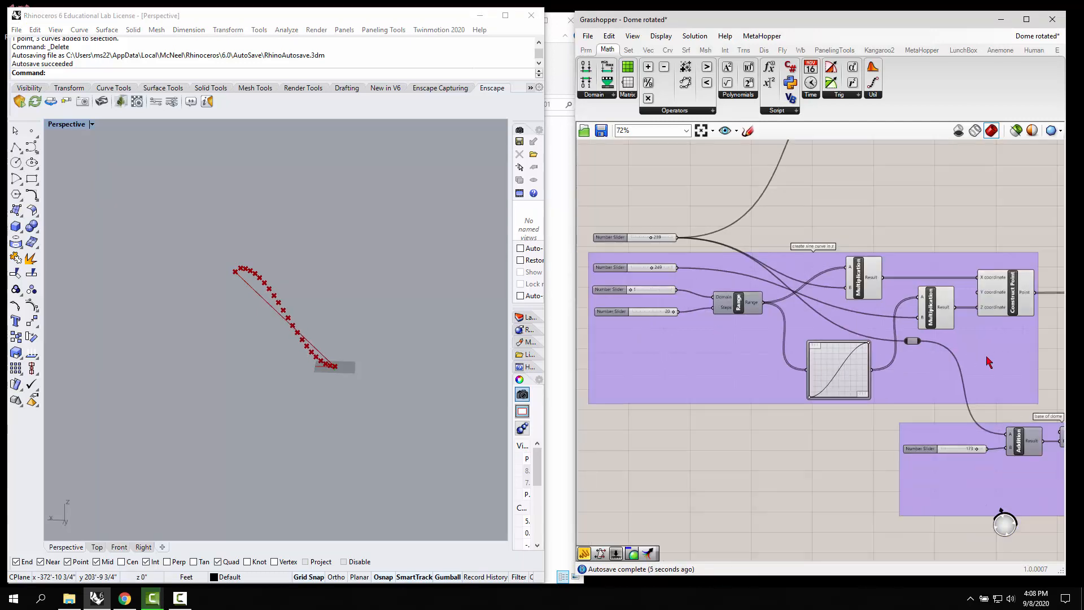
right_click_drag(988, 362, 752, 350)
left_click(782, 282)
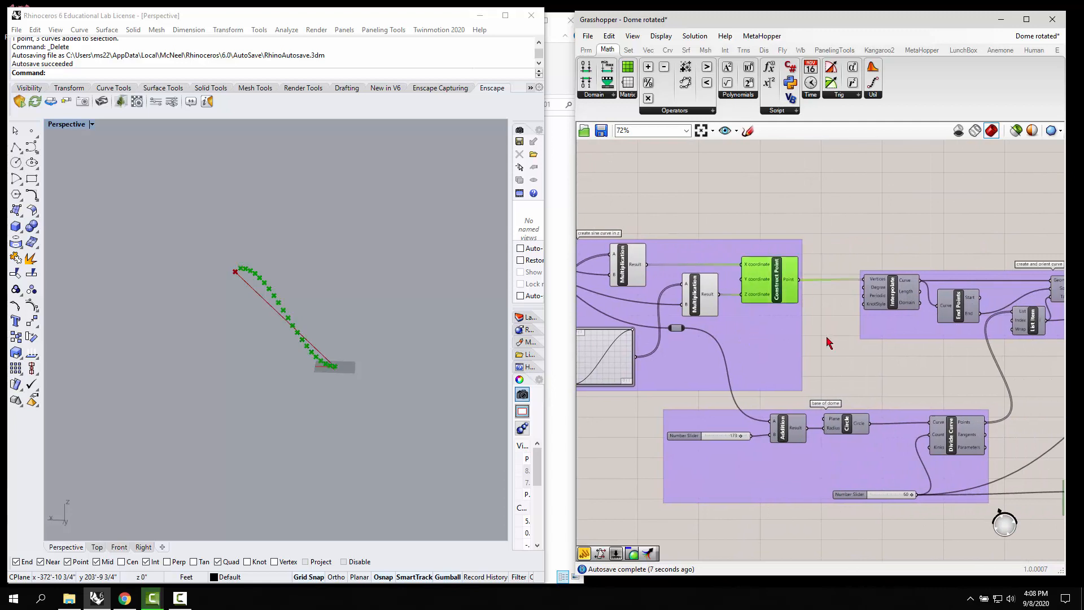
right_click_drag(844, 341, 739, 330)
left_click(759, 296)
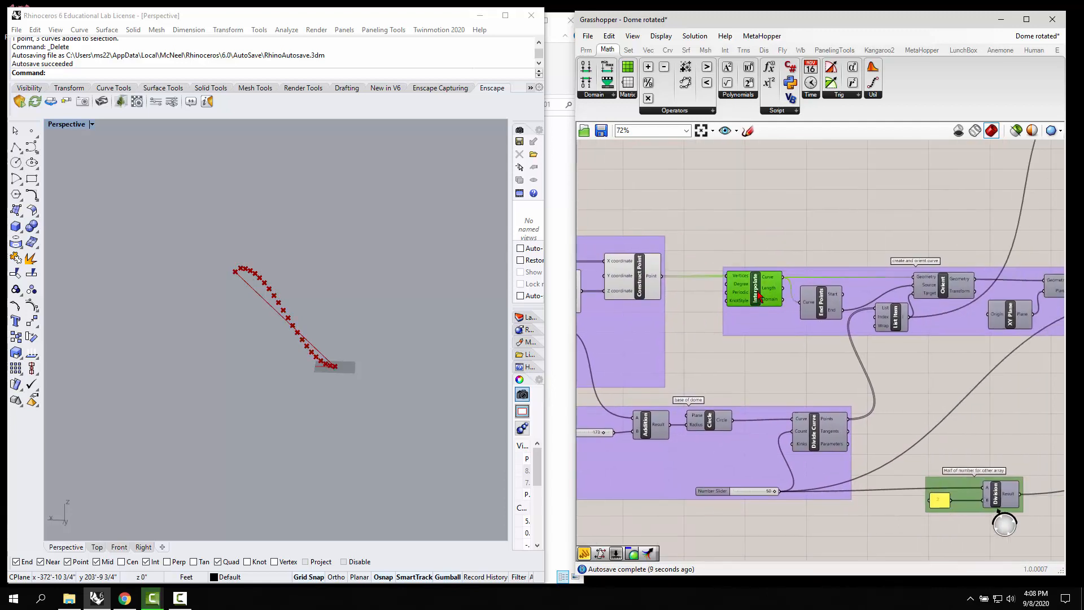
right_click(759, 297)
left_click(786, 310)
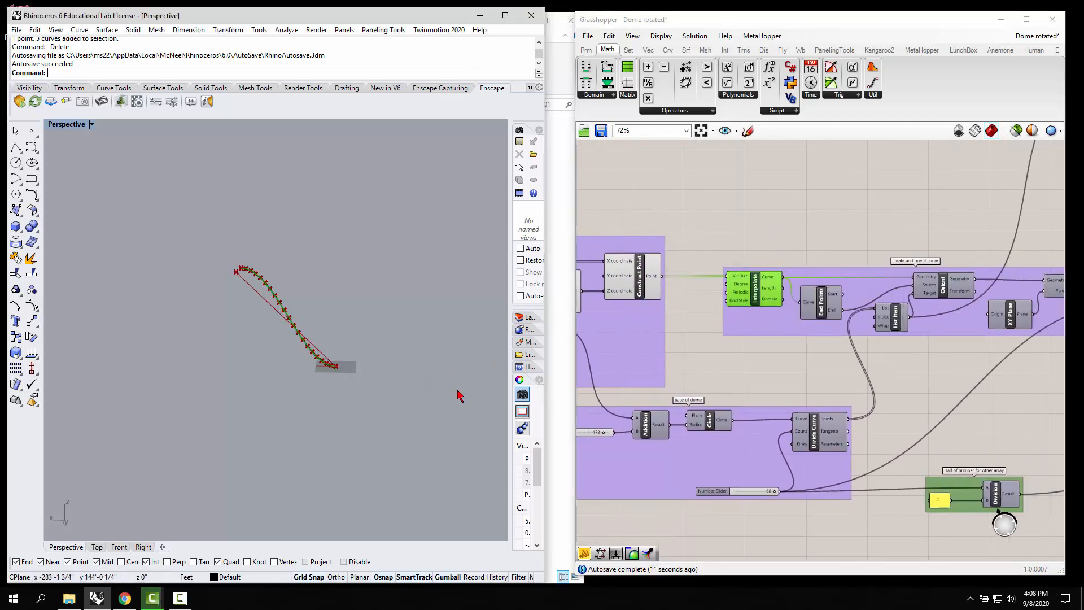
right_click_drag(443, 402, 232, 390)
left_click(776, 368)
Step: Turn off the preview of all components in the "create sine curve in z" group
scroll(777, 368, "down", 3)
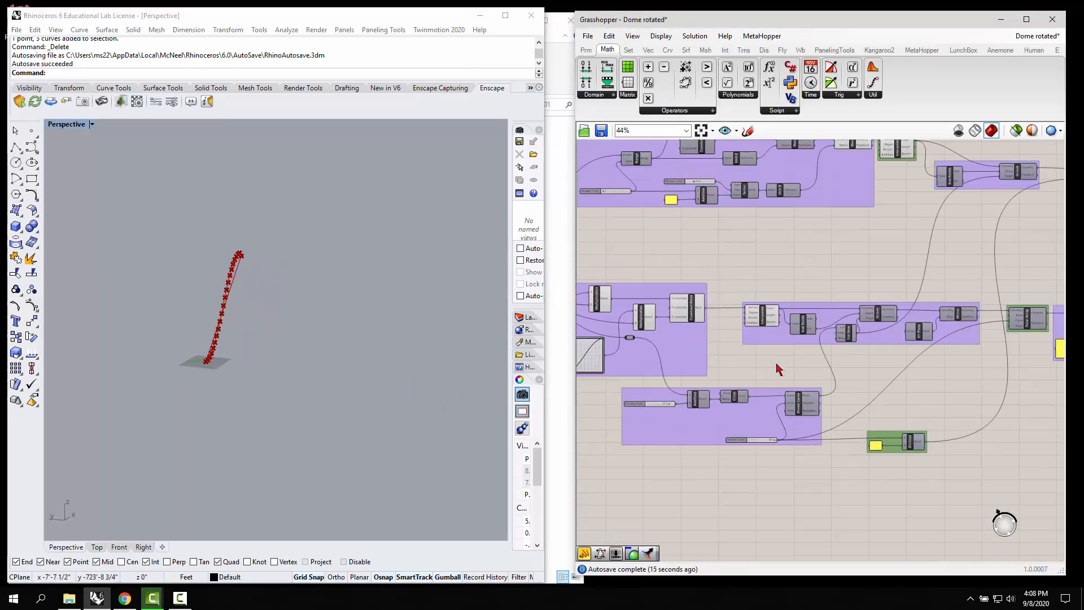
scroll(777, 368, "down", 1)
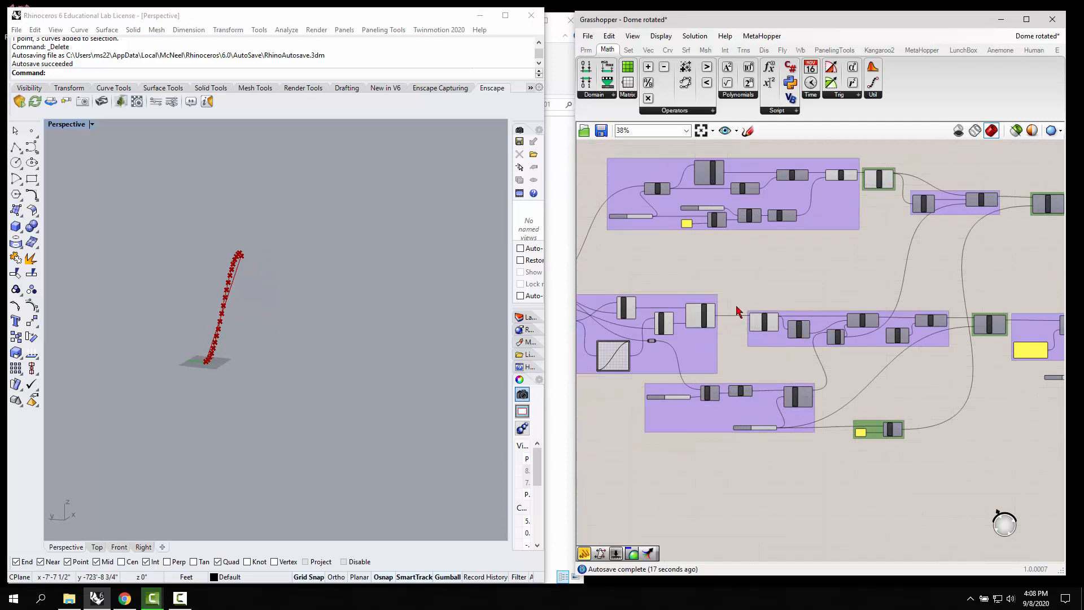
left_click(468, 230)
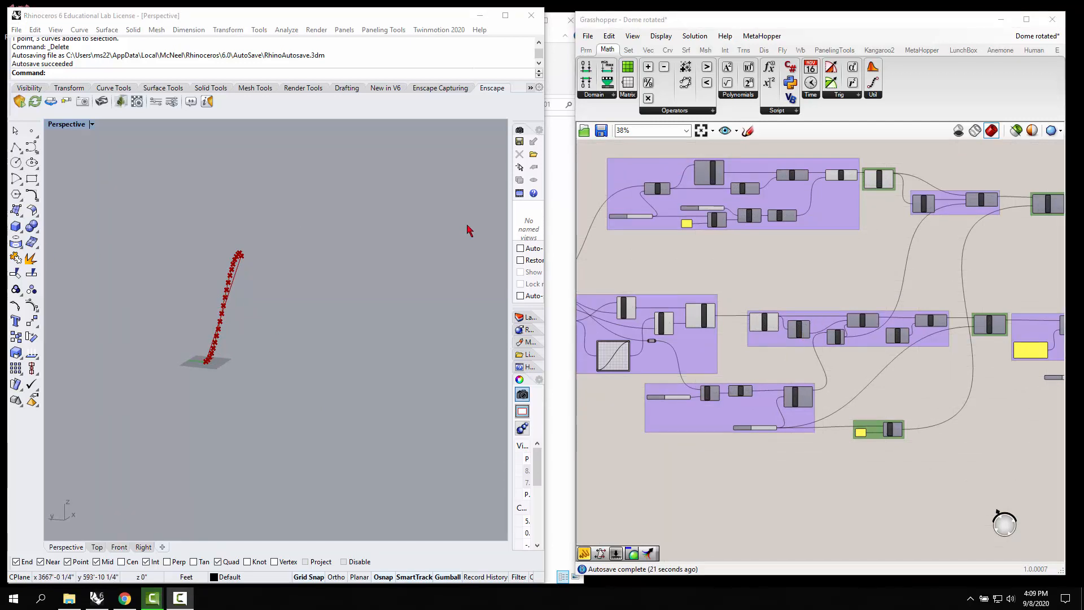
left_click(850, 270)
scroll(847, 273, "down", 3)
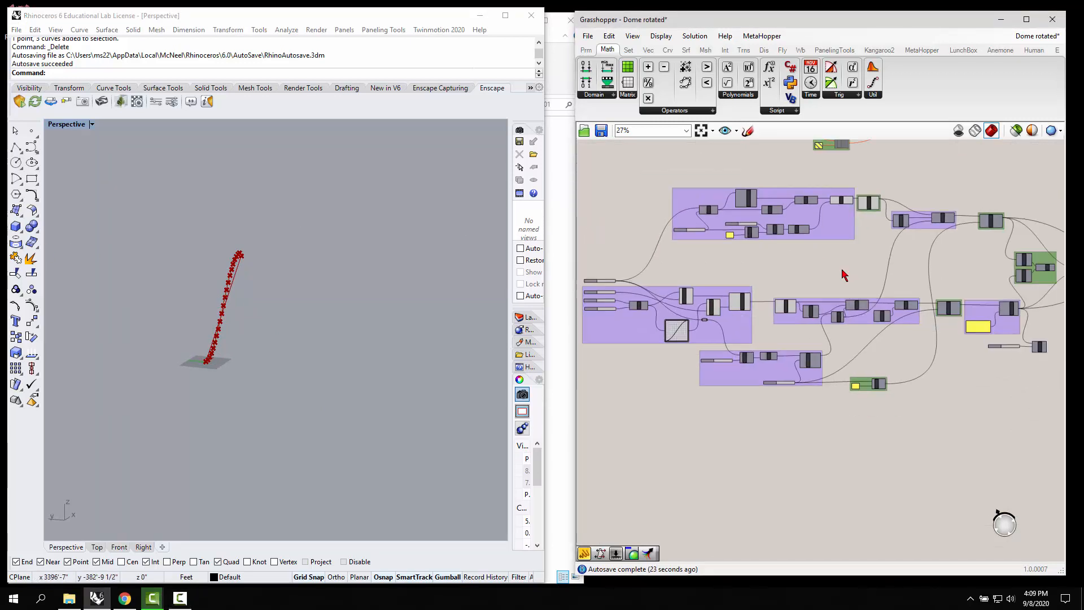
left_click_drag(662, 267, 847, 361)
middle_click(819, 330)
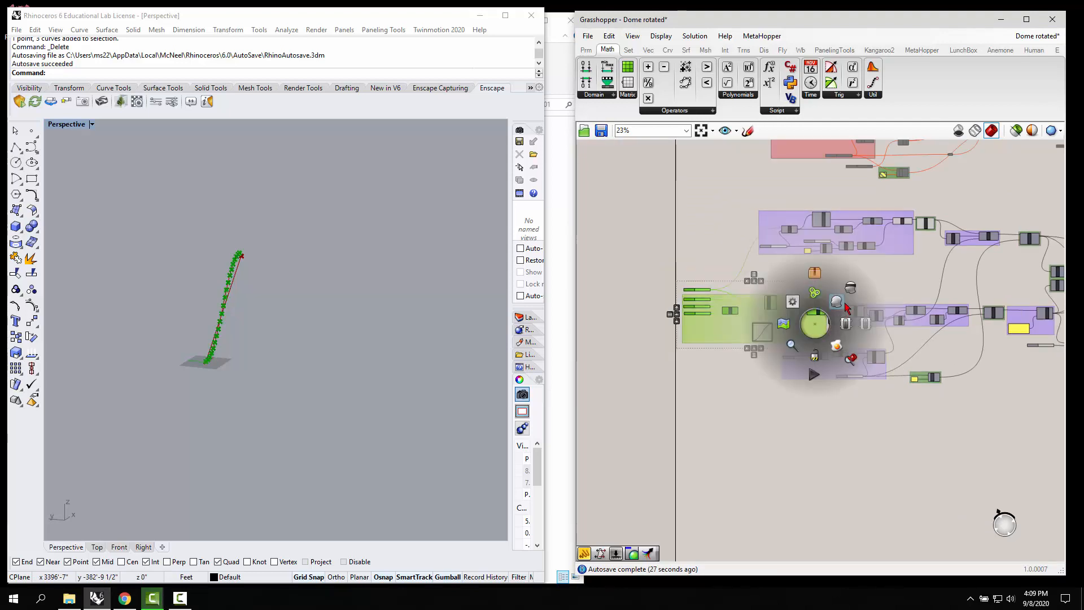
left_click(841, 339)
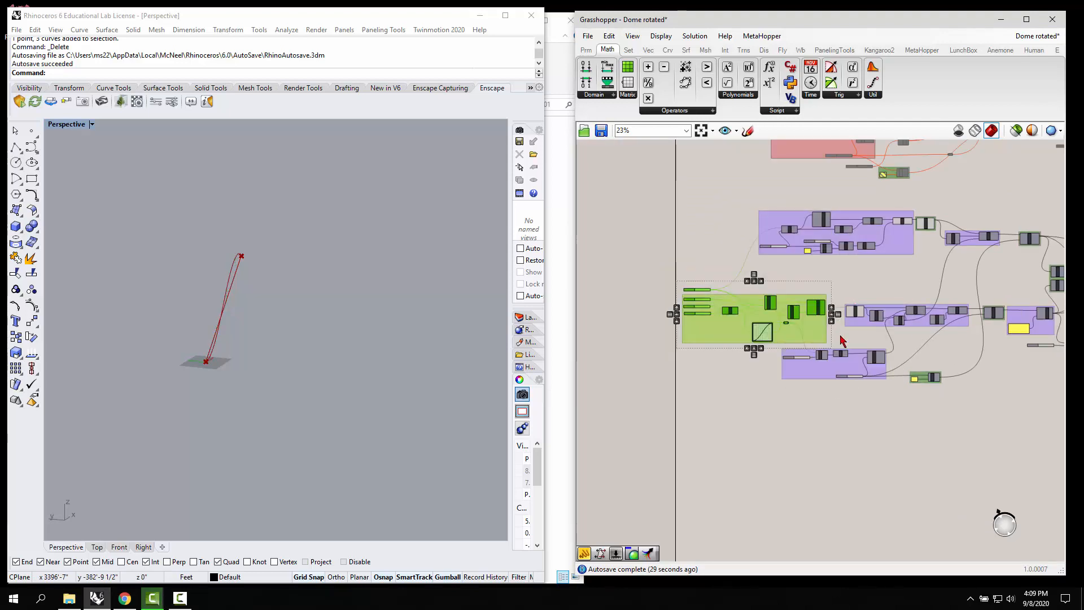
left_click(899, 437)
Step: Turn off the preview of the Move component that feeds the "create curve" Interpolate component
scroll(917, 231, "up", 3)
left_click(897, 218)
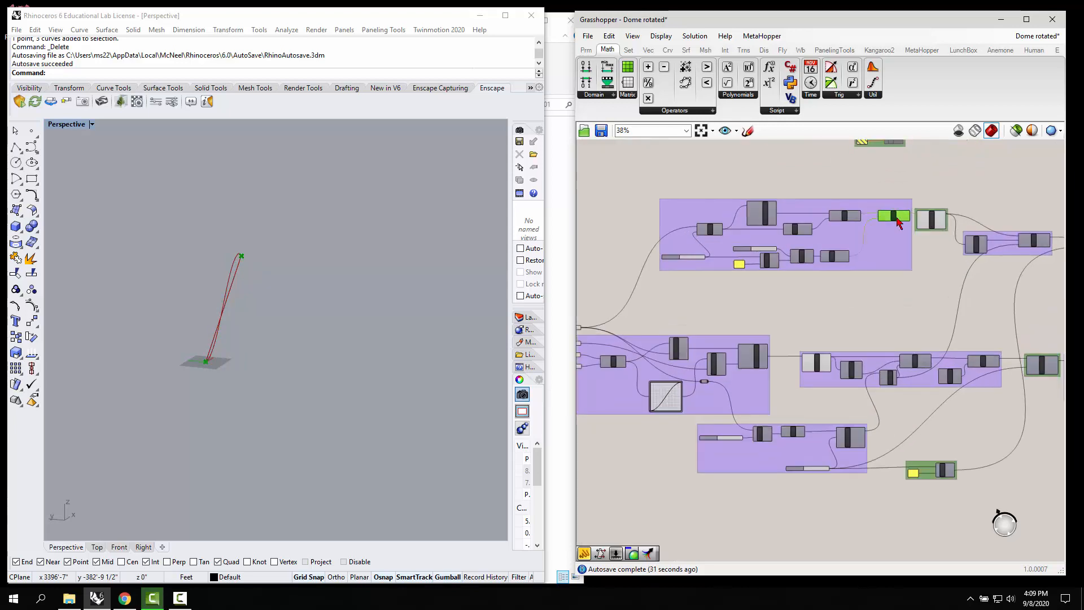
right_click(897, 218)
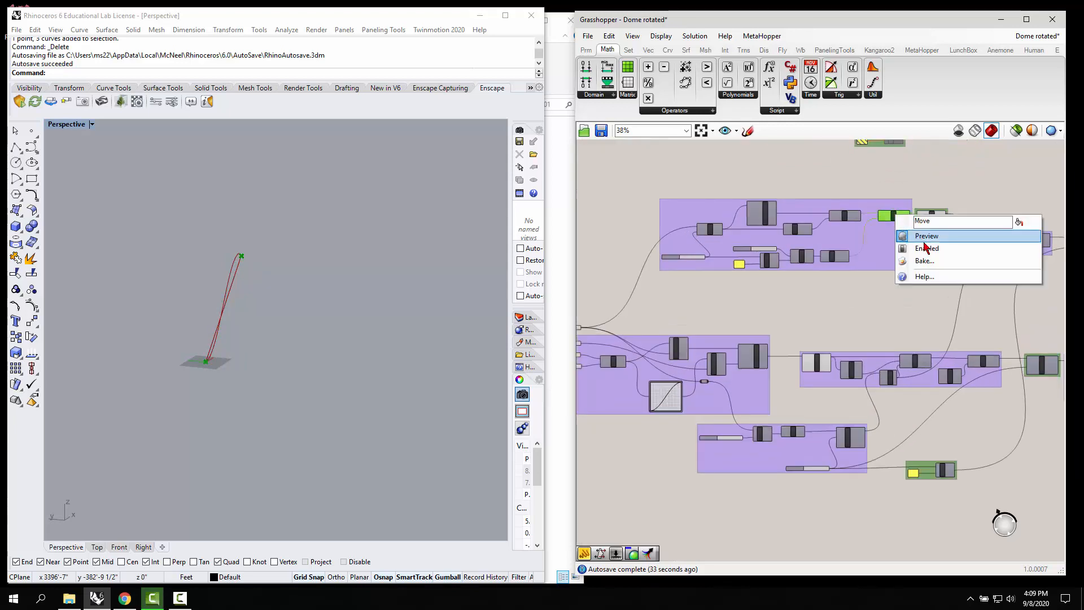
left_click(924, 243)
Step: Minimize Camtasia Studio to return to Grasshopper, and turn on the preview of the Orient component in the "move curve to circle" group
right_click_drag(873, 305, 661, 265)
scroll(808, 218, "up", 2)
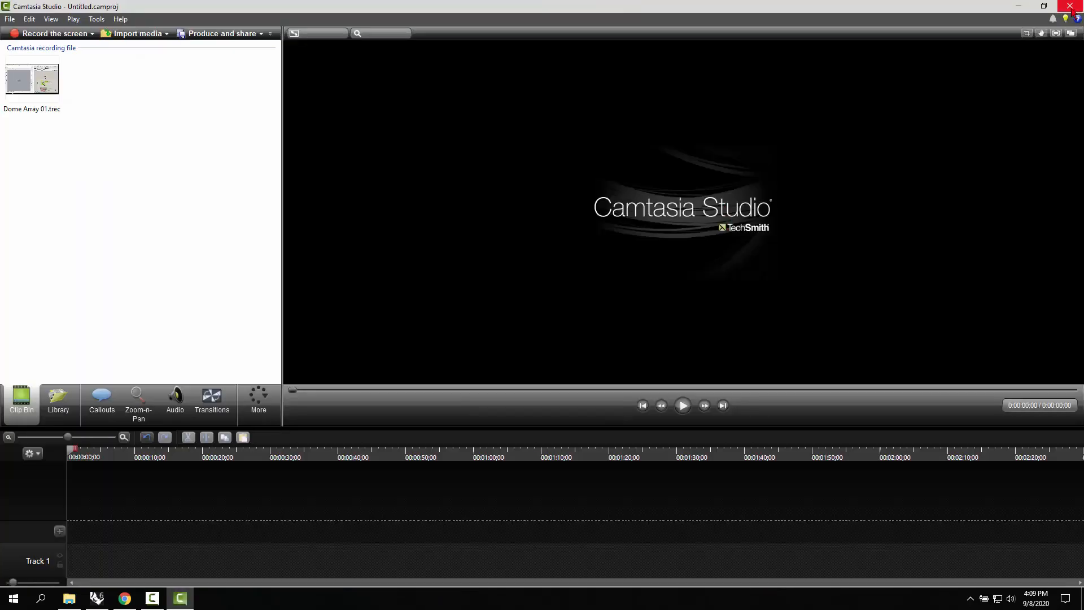
left_click(1018, 7)
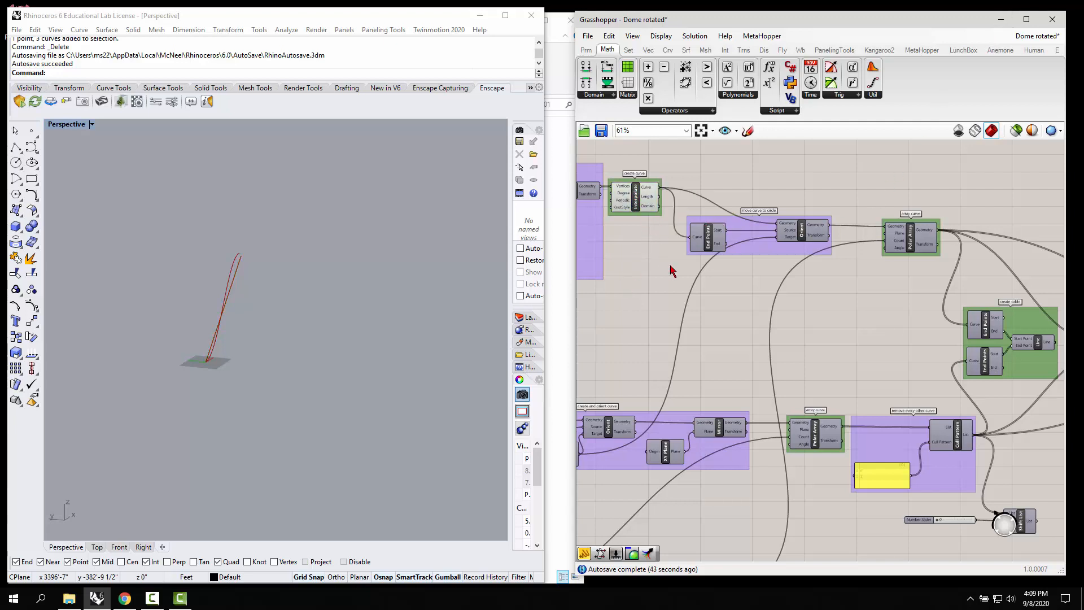
left_click(812, 236)
right_click(811, 236)
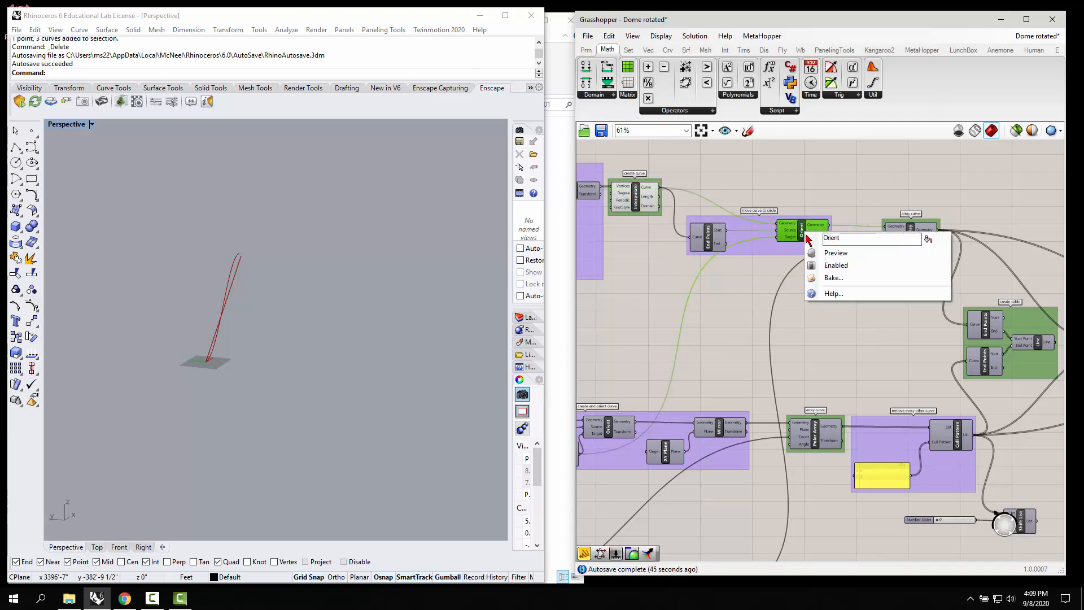
left_click(827, 252)
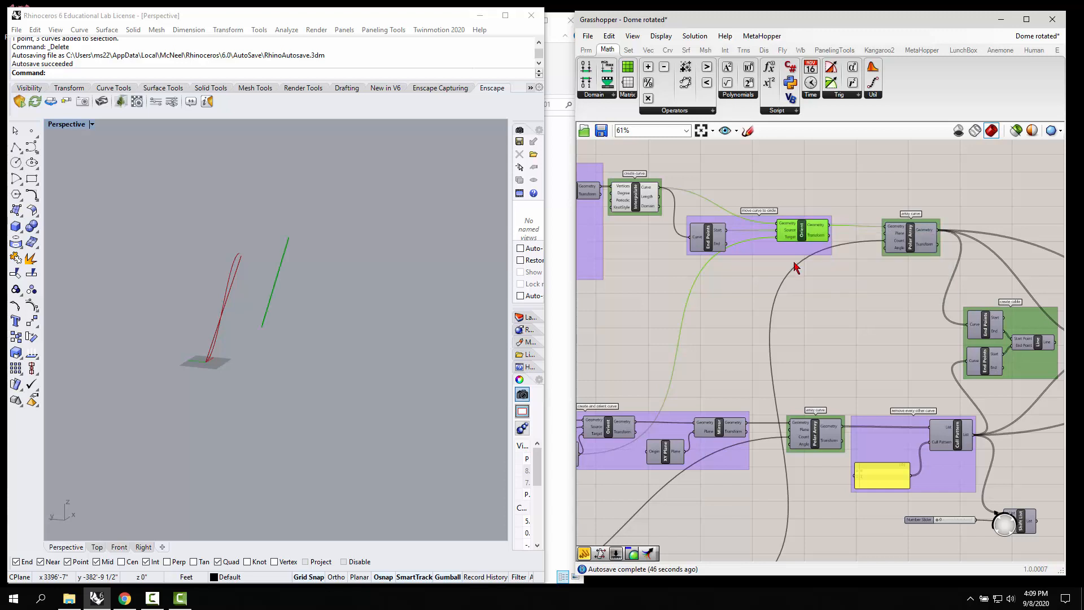
left_click(841, 329)
Step: Turn on the preview of the Divide Curve component in the "base of dome" group
scroll(879, 300, "down", 4)
scroll(694, 398, "up", 5)
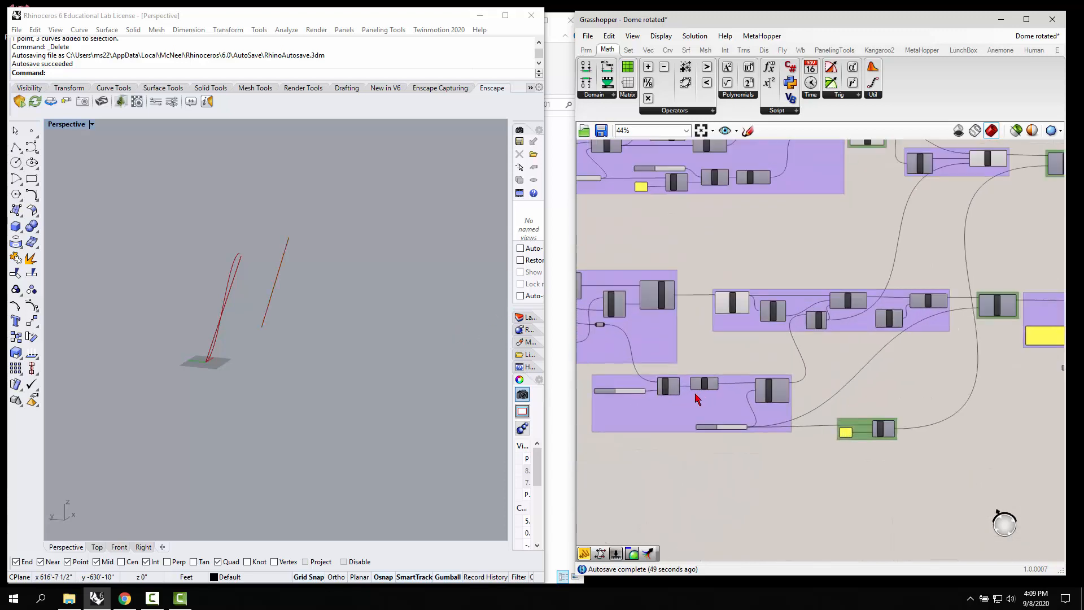
left_click(819, 402)
right_click(818, 402)
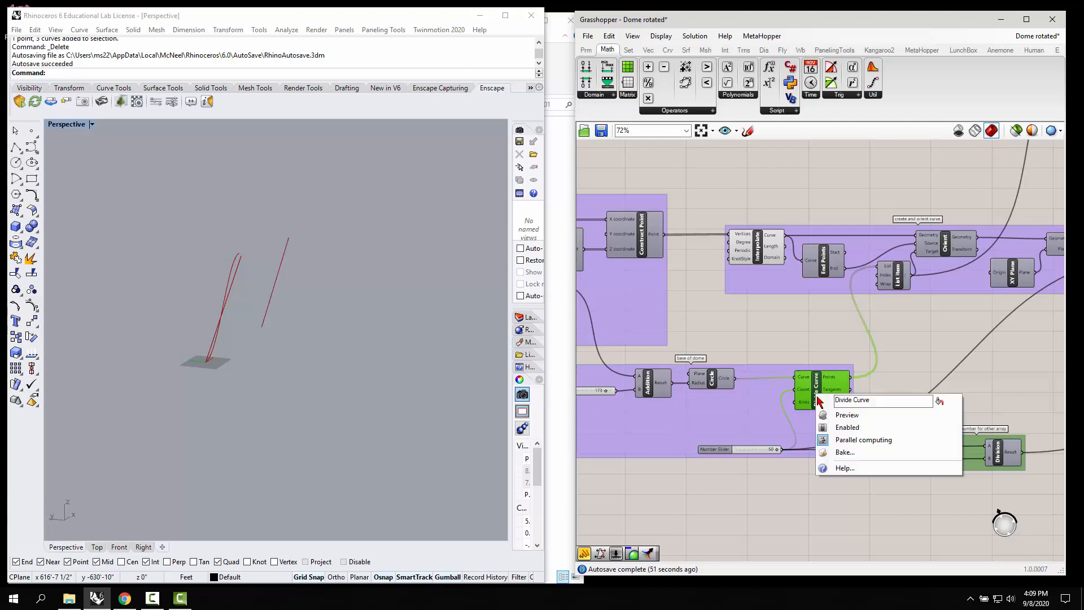
left_click(837, 417)
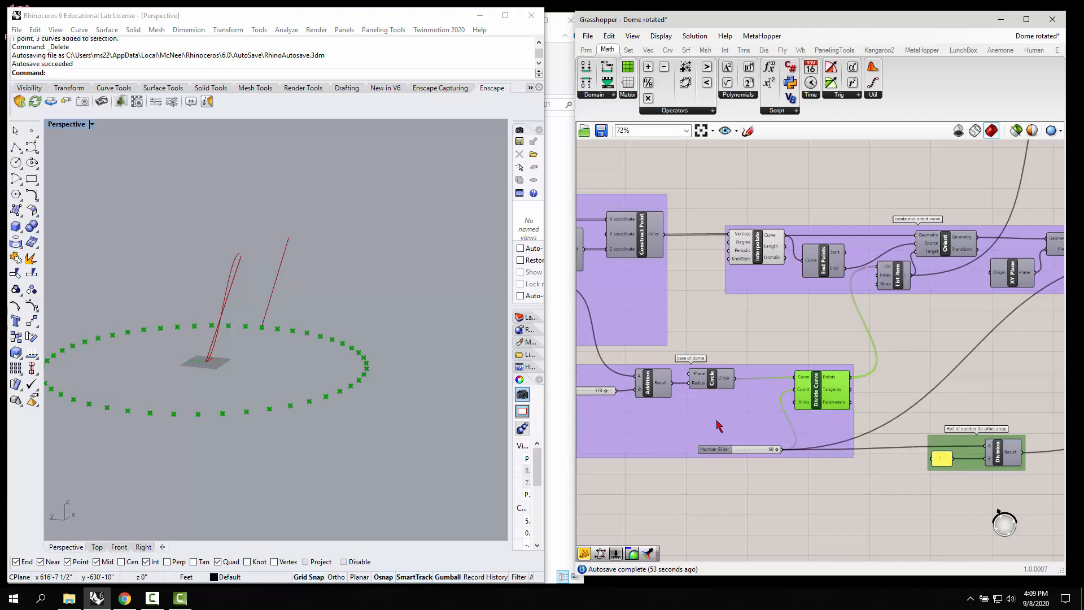
left_click(806, 360)
Step: Trace the links to the "move curve to circle" group and turn on the End Points preview in the "create and orient curve" group
scroll(894, 345, "down", 3)
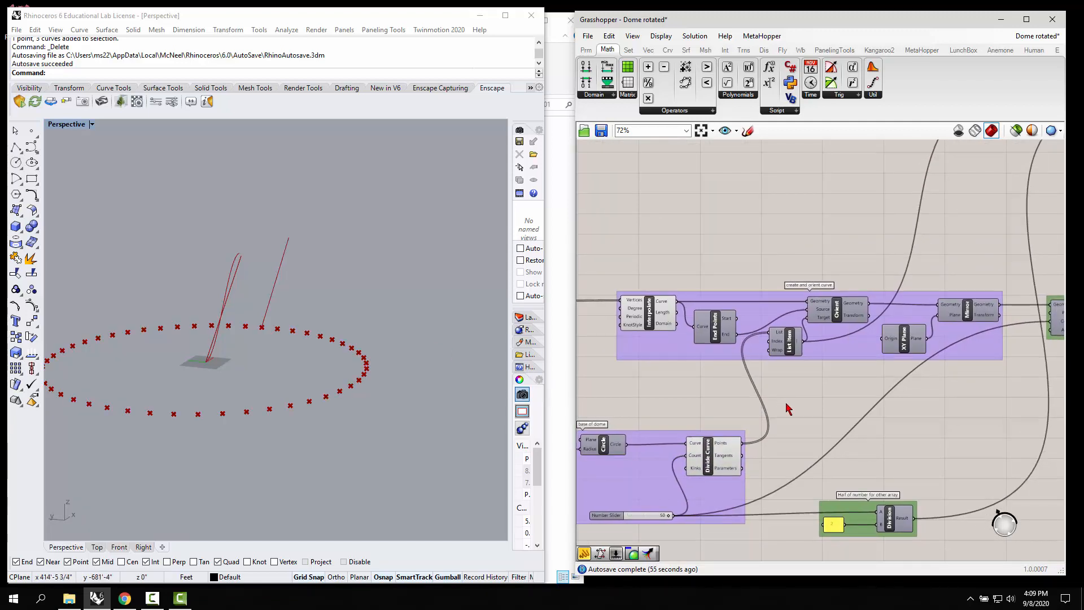
scroll(942, 234, "up", 4)
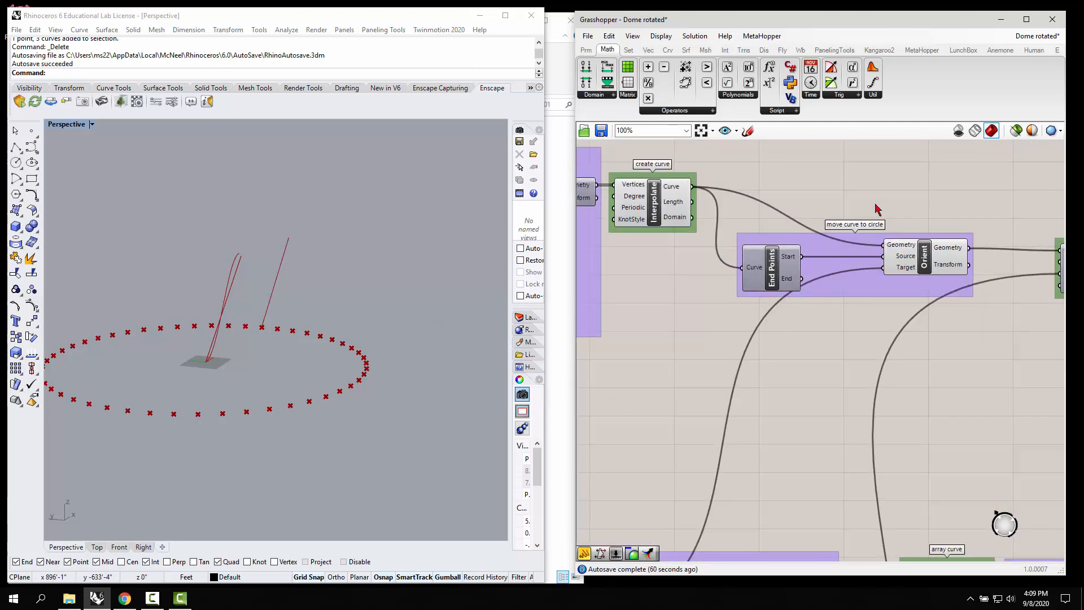
scroll(877, 209, "down", 5)
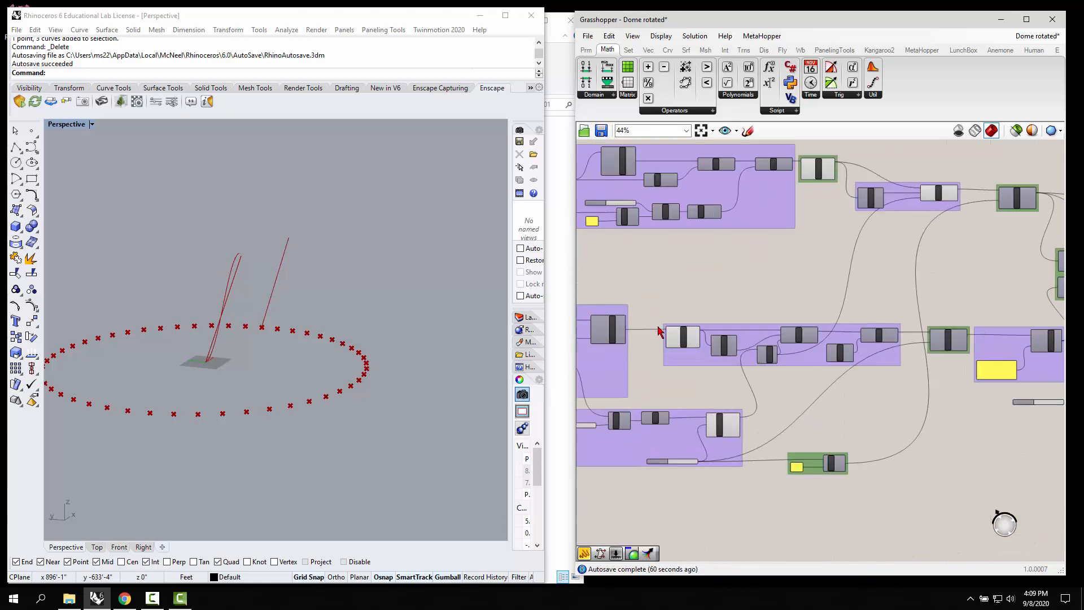
scroll(659, 332, "up", 4)
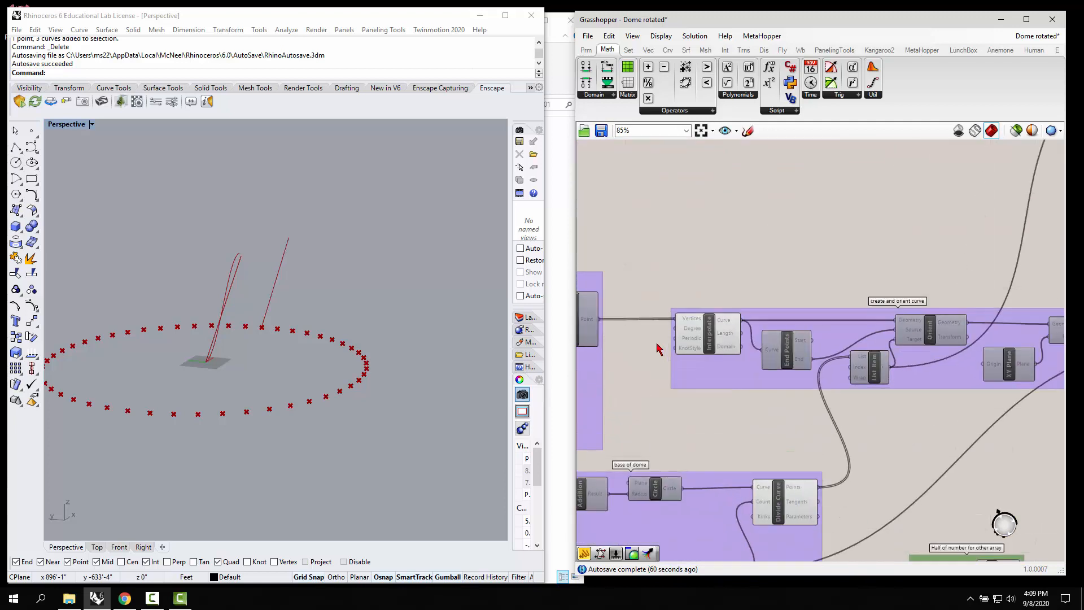
left_click(713, 334)
right_click(787, 350)
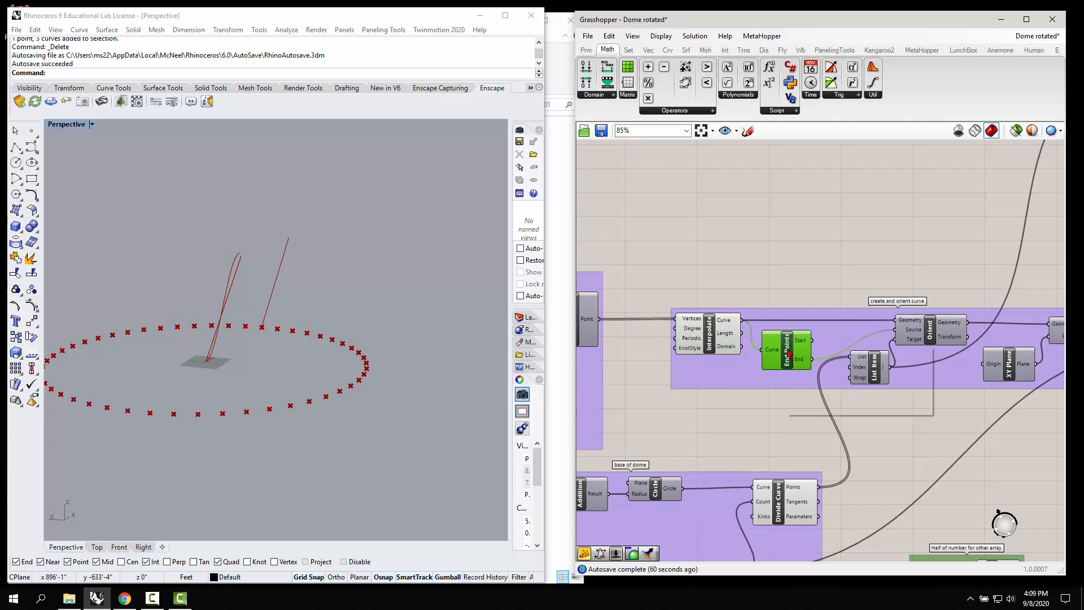
left_click(800, 368)
left_click(870, 429)
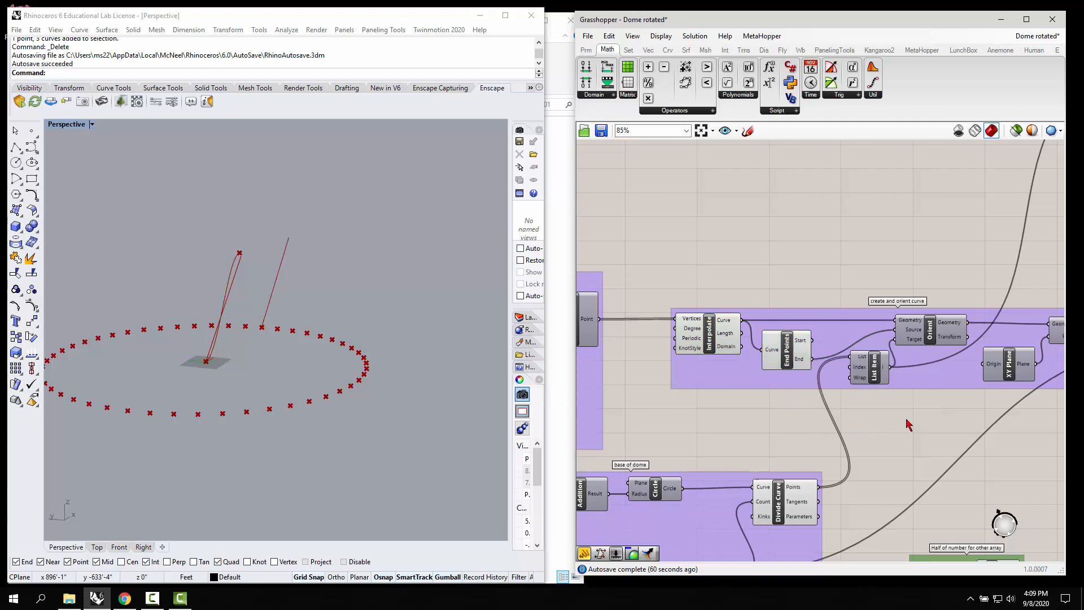
Step: Turn on the preview of the Orient component in the "create and orient curve" group and view the oriented curve in perspective
right_click_drag(909, 426, 811, 411)
left_click(829, 331)
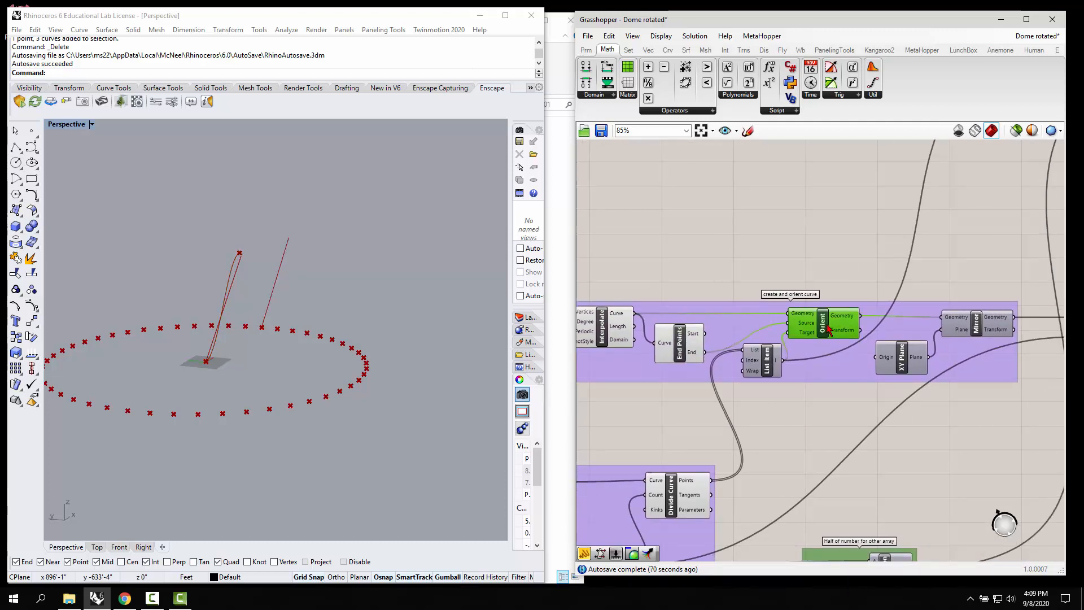
right_click(827, 330)
left_click(847, 349)
left_click(837, 418)
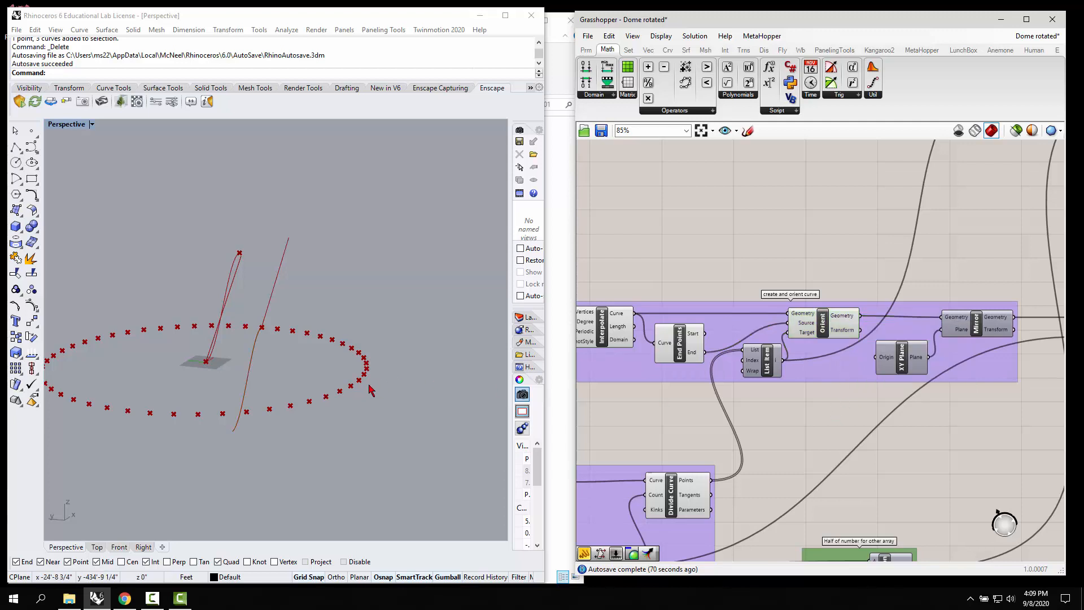
right_click_drag(367, 386, 339, 375)
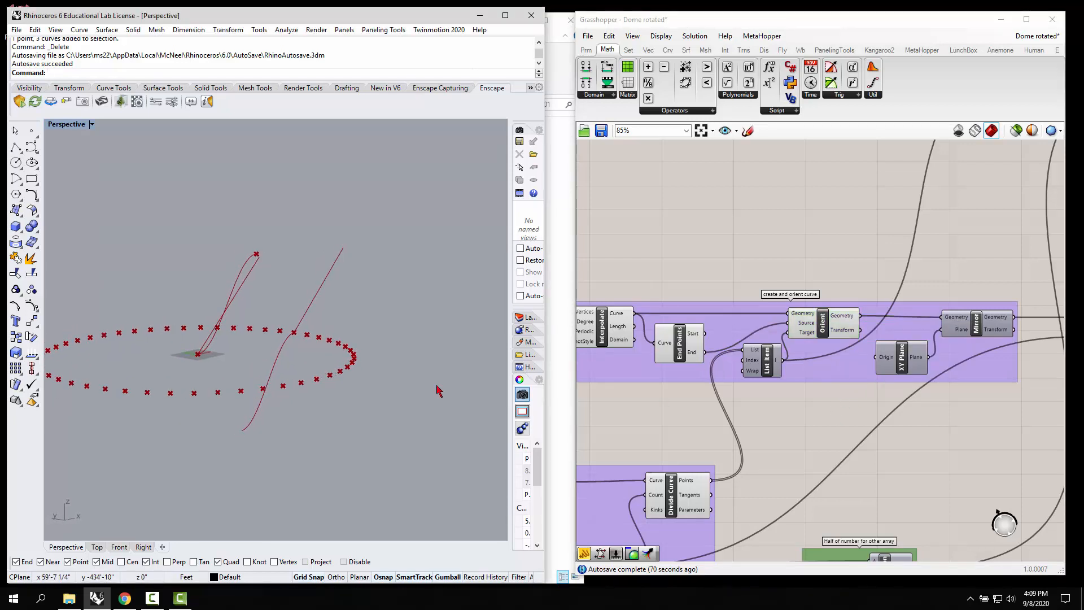
Step: Turn on the preview of the Mirror component and view the mirrored curve from another angle
left_click(981, 328)
right_click(980, 326)
left_click(982, 350)
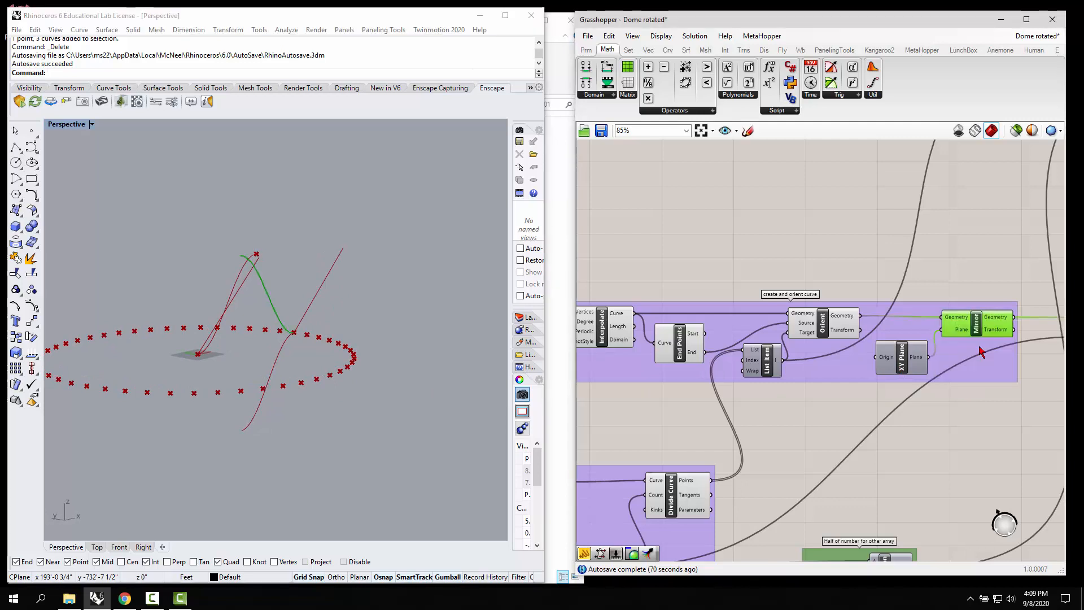
right_click_drag(391, 363, 297, 382)
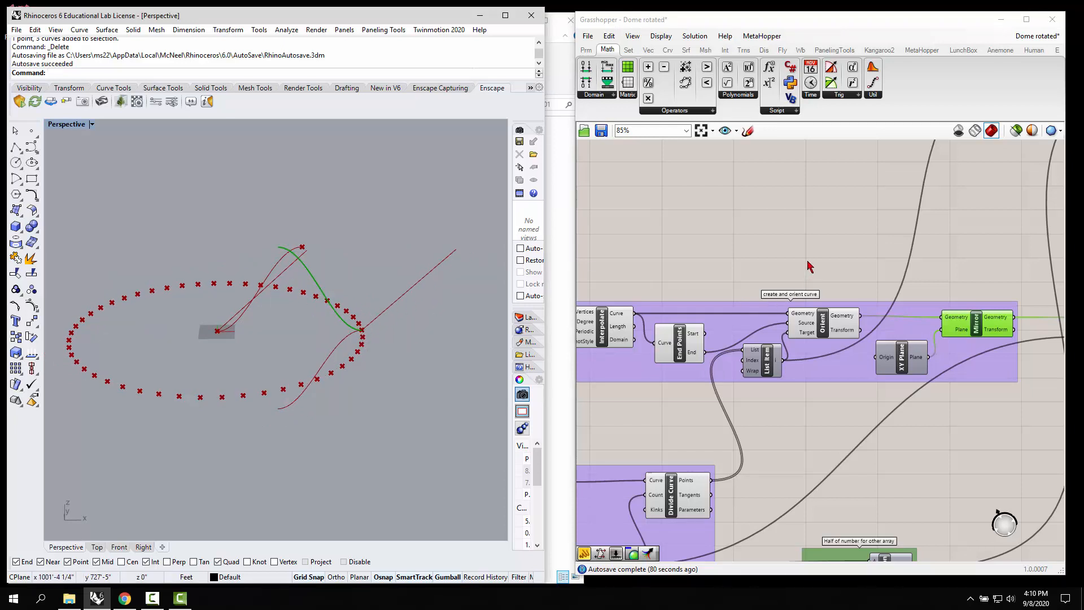
Step: Turn off the preview of the components before Mirror in the "create and orient curve" group and of the base circle and Divide Curve
left_click_drag(682, 239, 934, 411)
scroll(953, 421, "down", 3)
left_click_drag(682, 305, 903, 477)
right_click(868, 423)
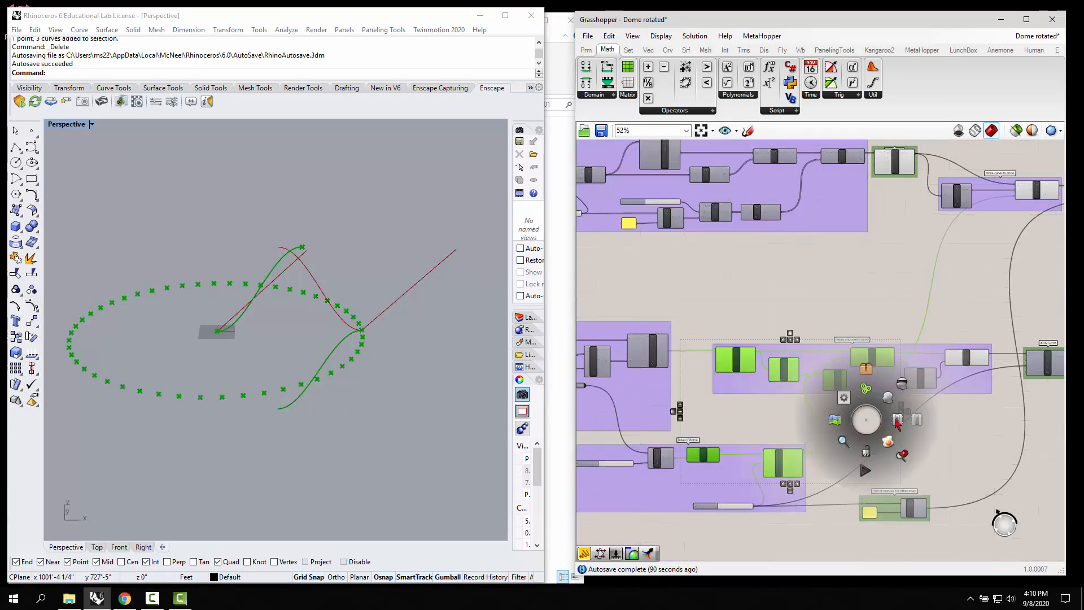
left_click(903, 388)
left_click(820, 301)
Step: Turn off the preview of the Interpolate component in the "create curve" group
right_click_drag(872, 330, 829, 320)
scroll(932, 448, "down", 4)
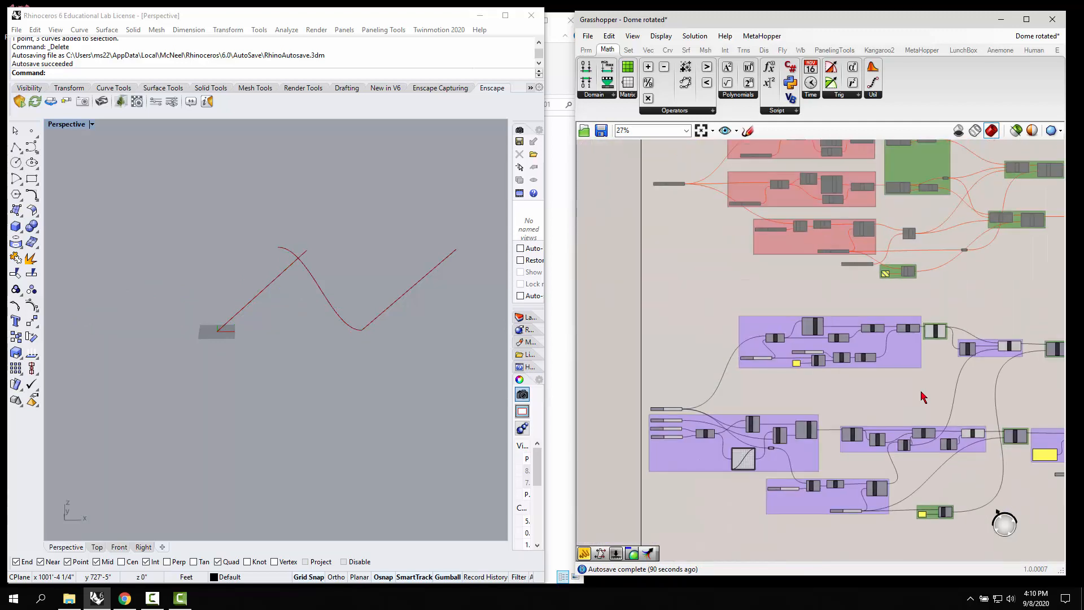
right_click_drag(925, 405, 794, 383)
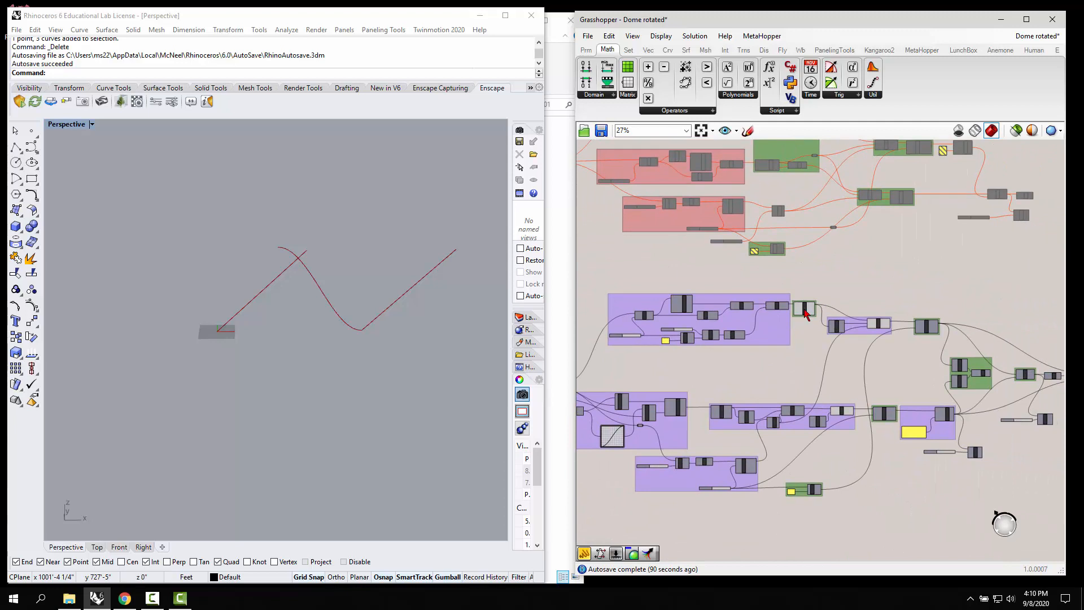
left_click(804, 310)
right_click(807, 315)
left_click(834, 328)
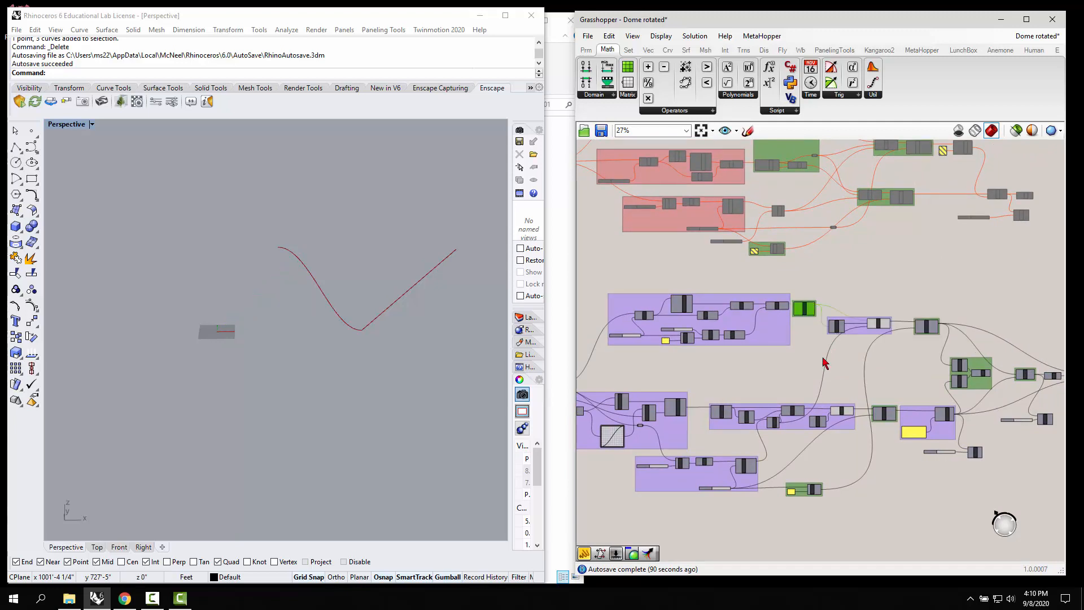
Step: Turn on the preview of the "array curve" Polar Array that feeds the "remove every other curve" group
right_click_drag(886, 399, 813, 378)
scroll(810, 377, "up", 5)
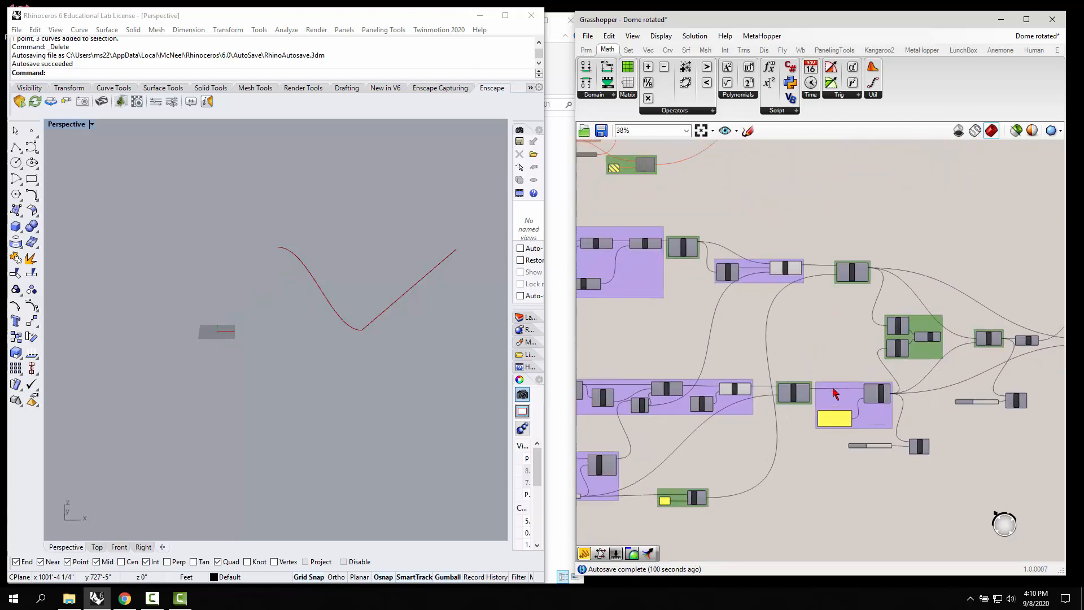
left_click(785, 405)
right_click(785, 405)
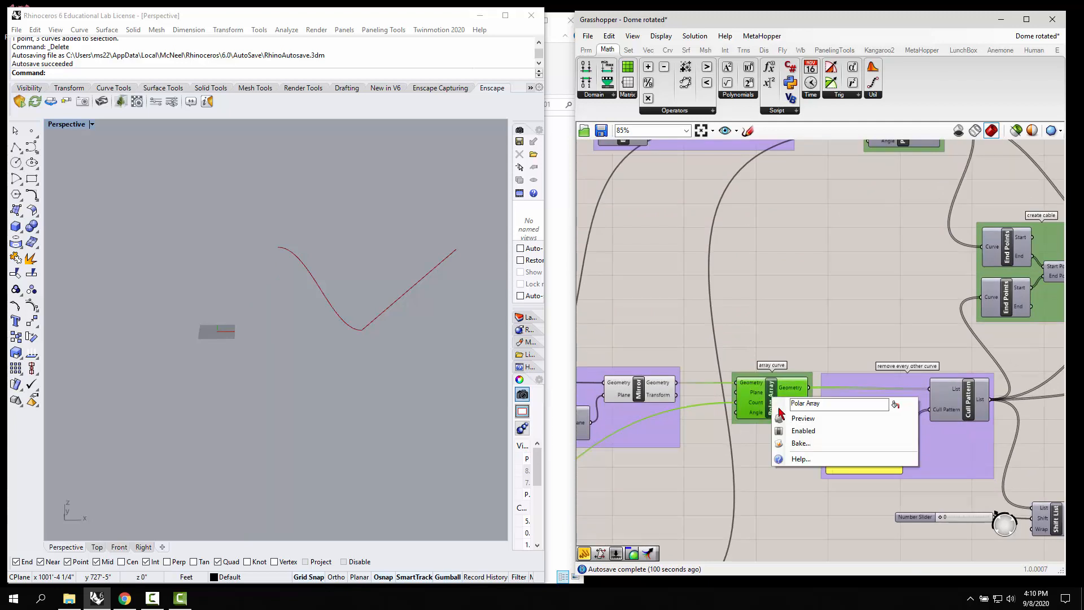
left_click(793, 422)
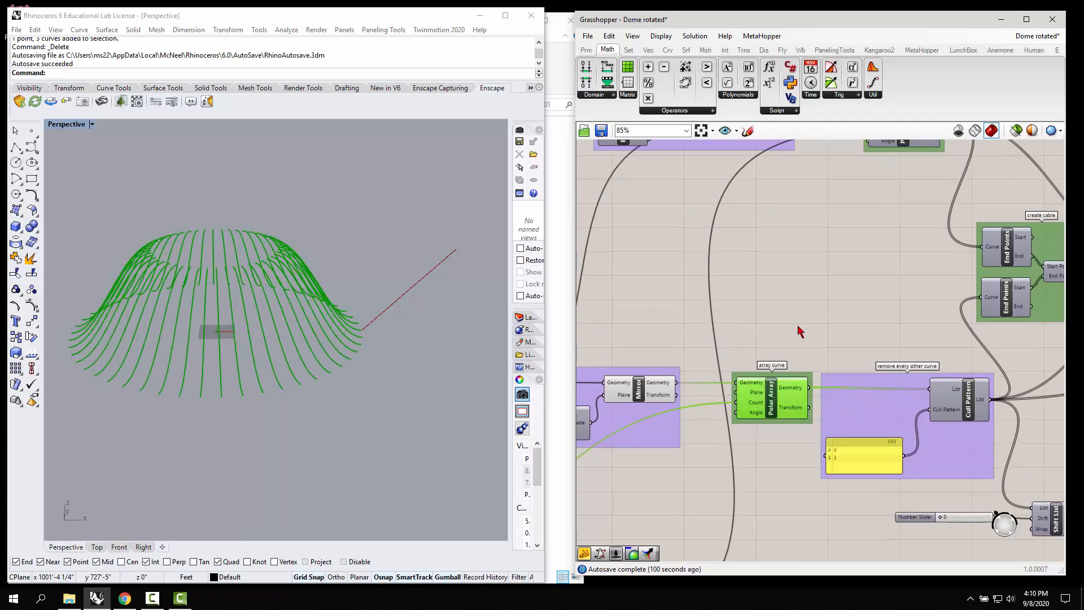
Step: Turn on the preview of the Polar Array after the "move curve to circle" group and view both arrays from another angle
scroll(798, 327, "down", 3)
scroll(858, 226, "up", 3)
right_click(859, 228)
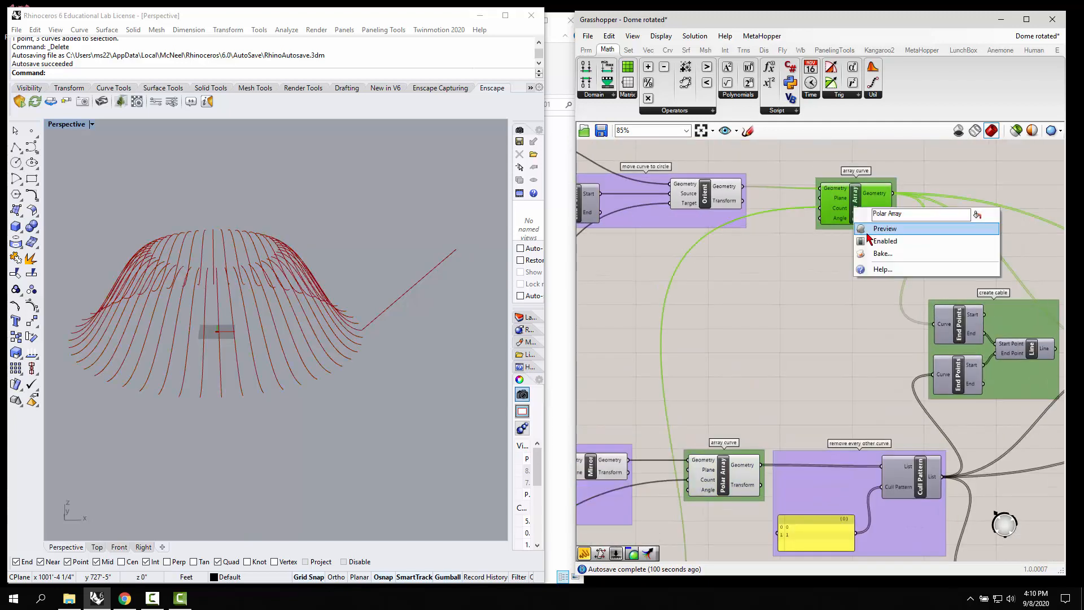
left_click(861, 229)
left_click(823, 307)
right_click_drag(455, 333, 192, 388)
scroll(839, 254, "down", 4)
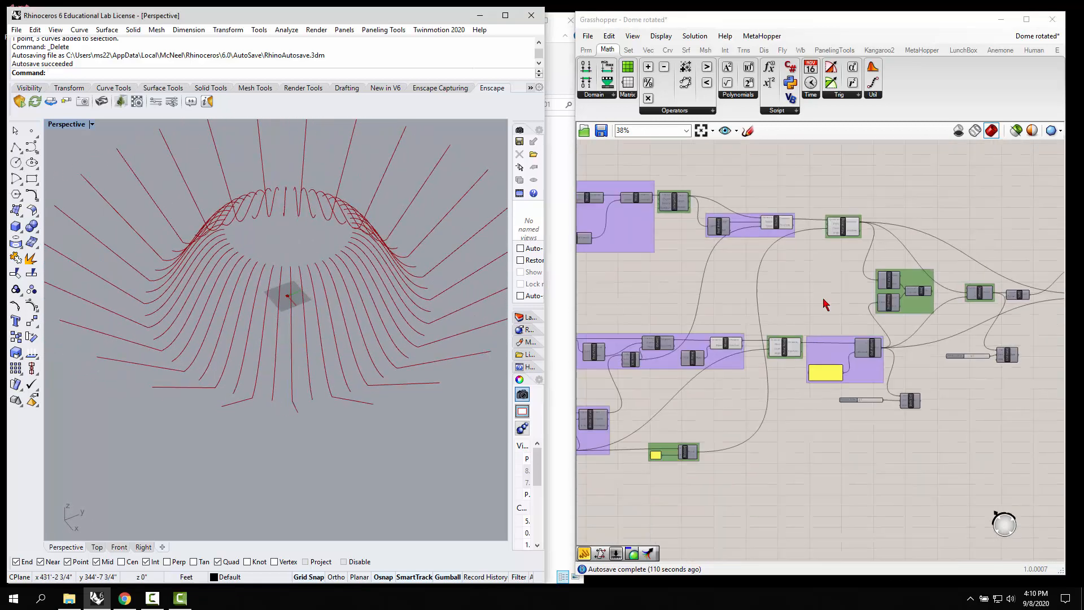
Step: Turn off the preview of the Polar Array that feeds the Cull Pattern component
scroll(642, 465, "up", 5)
scroll(724, 458, "down", 6)
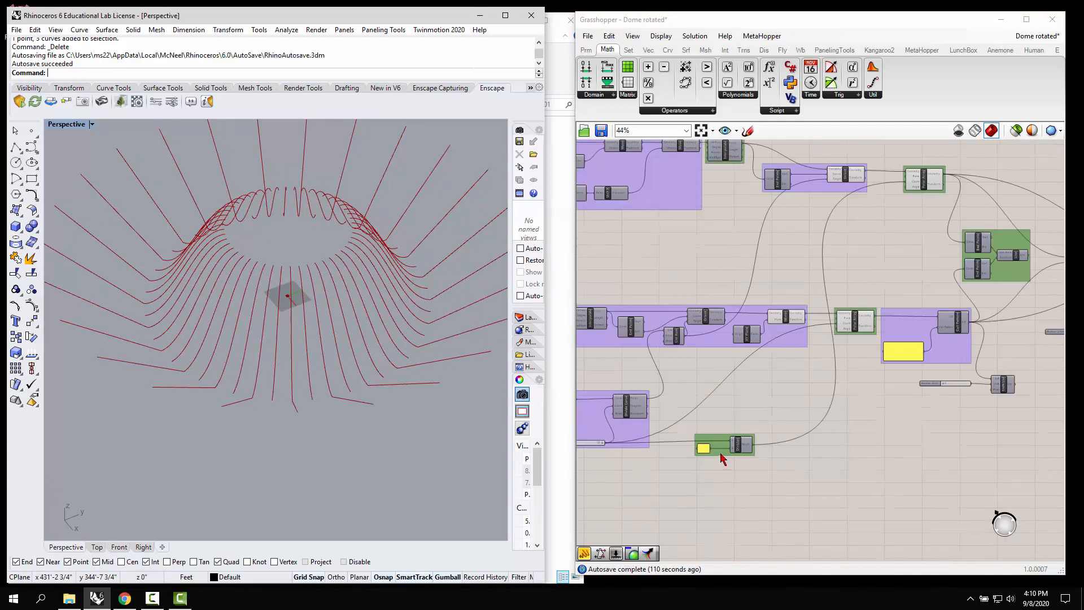
scroll(856, 343, "up", 5)
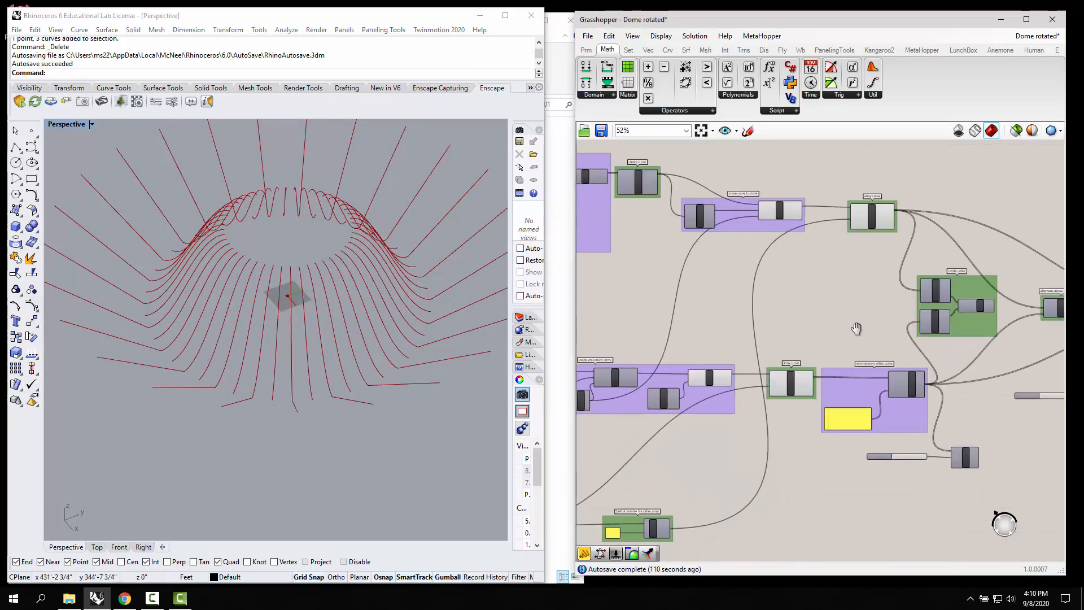
right_click_drag(861, 333, 757, 308)
scroll(758, 305, "up", 2)
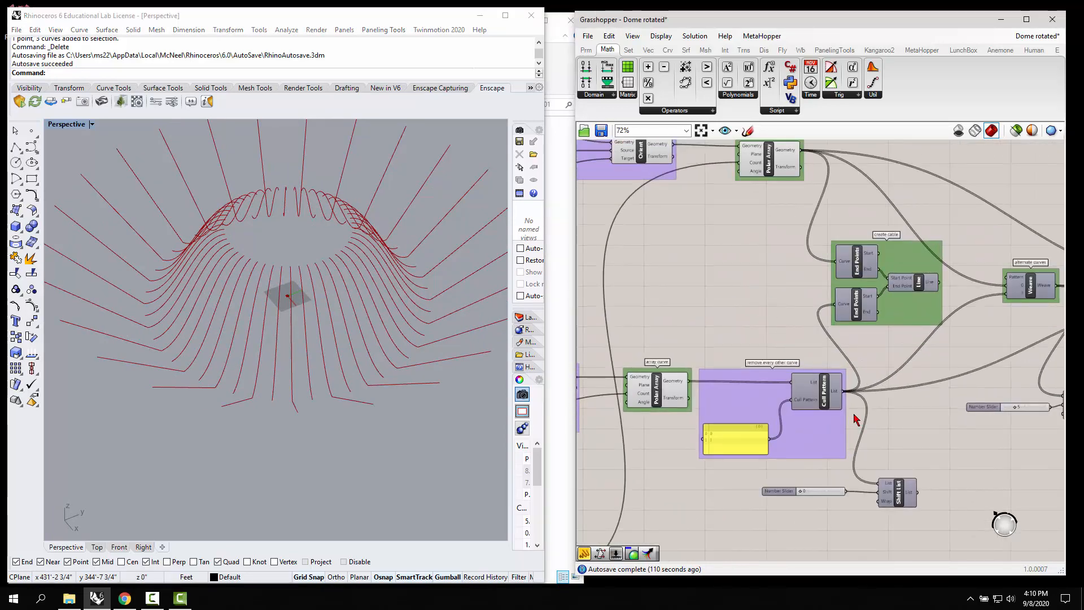
left_click(660, 397)
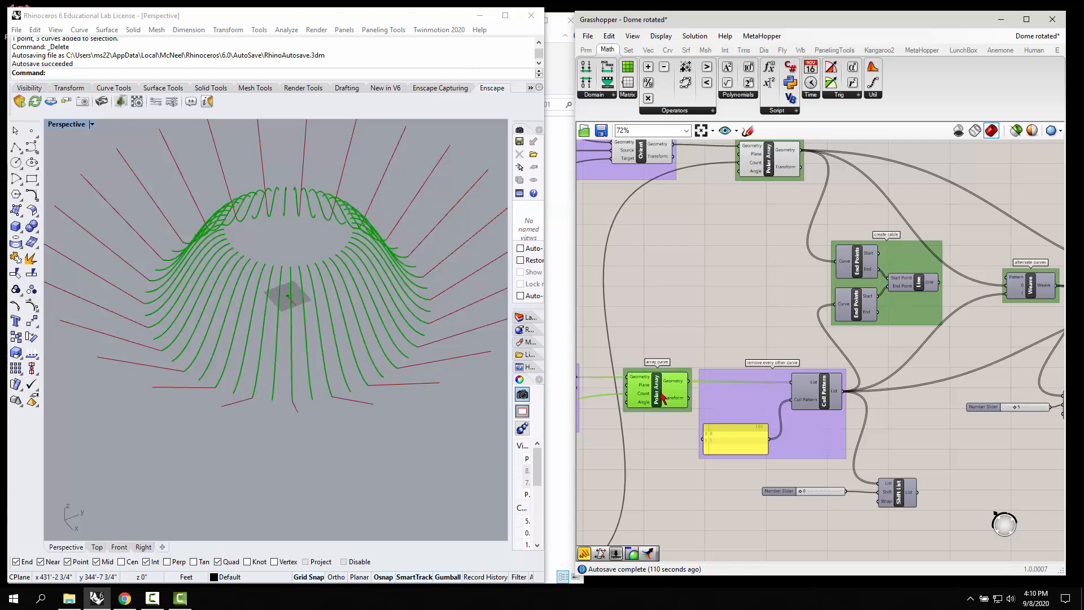
right_click(661, 397)
left_click(685, 414)
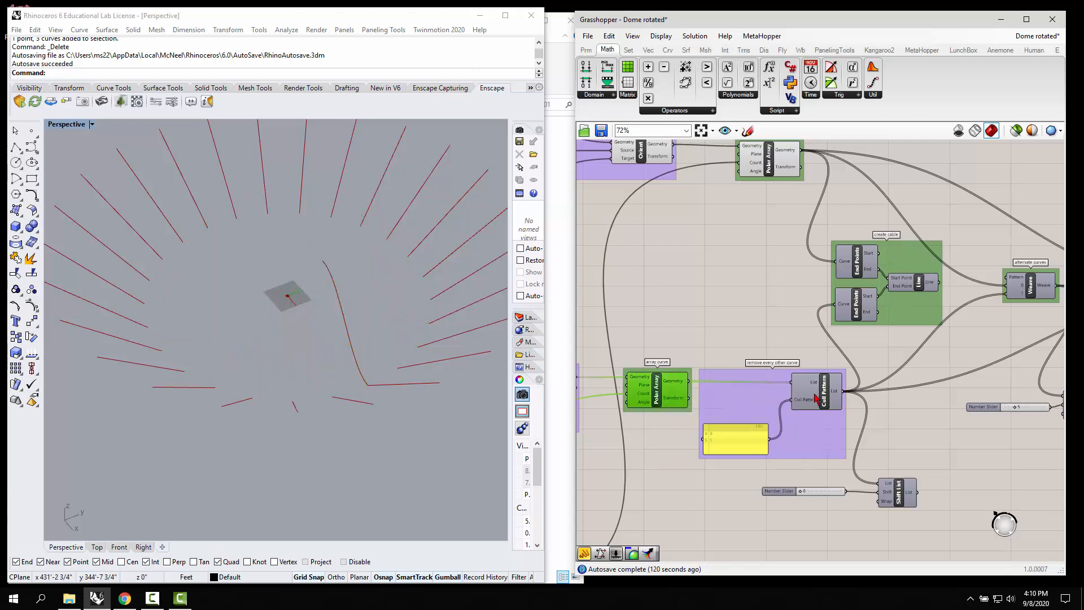
Step: Turn on the preview of the Cull Pattern component and view the remaining curves from another angle
left_click(828, 394)
right_click(826, 388)
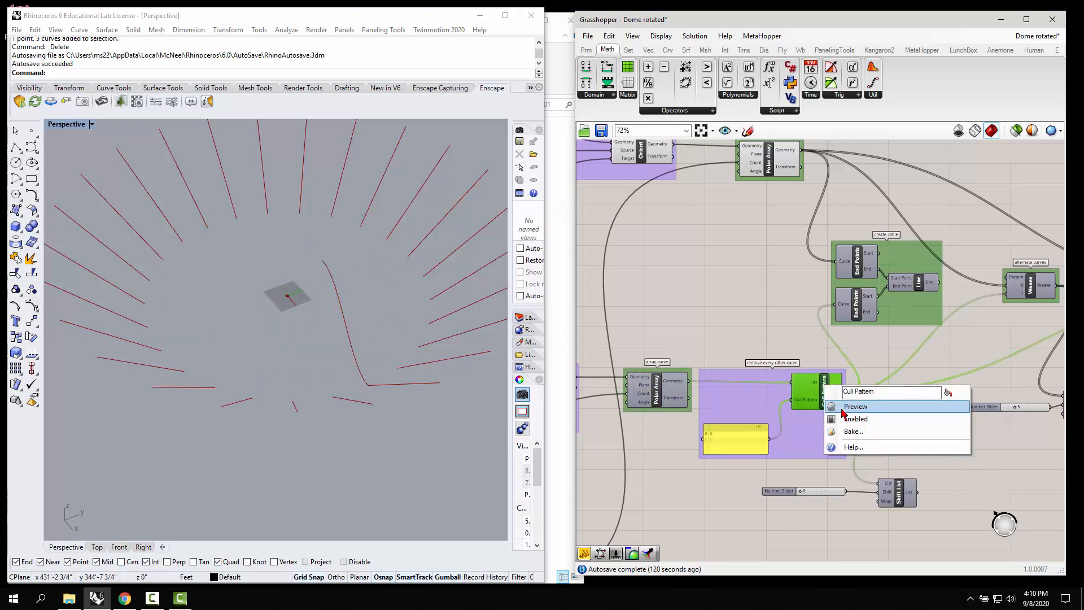
left_click(846, 407)
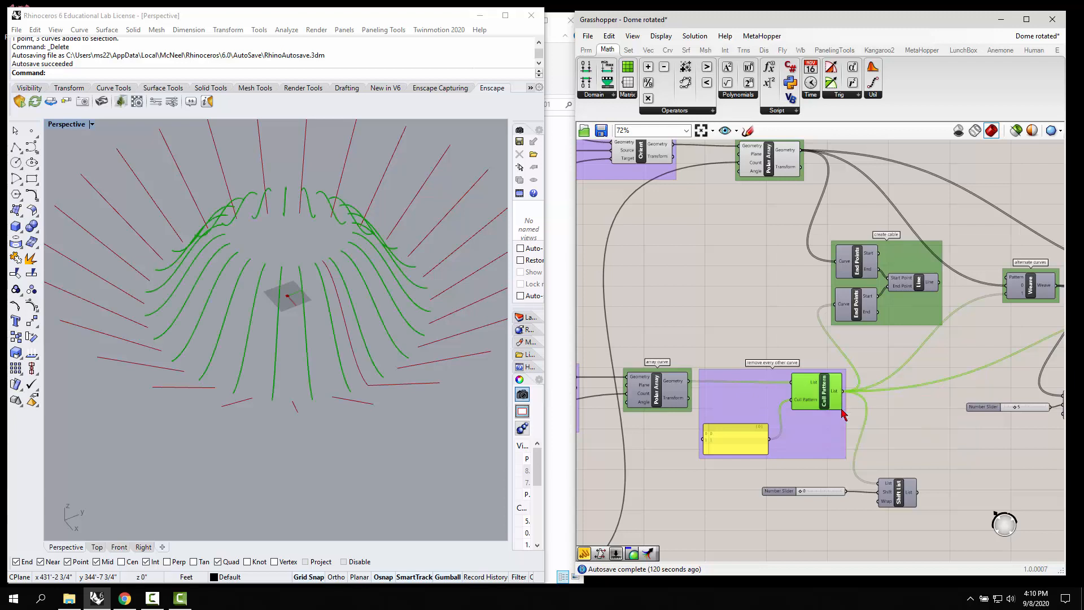
left_click(960, 487)
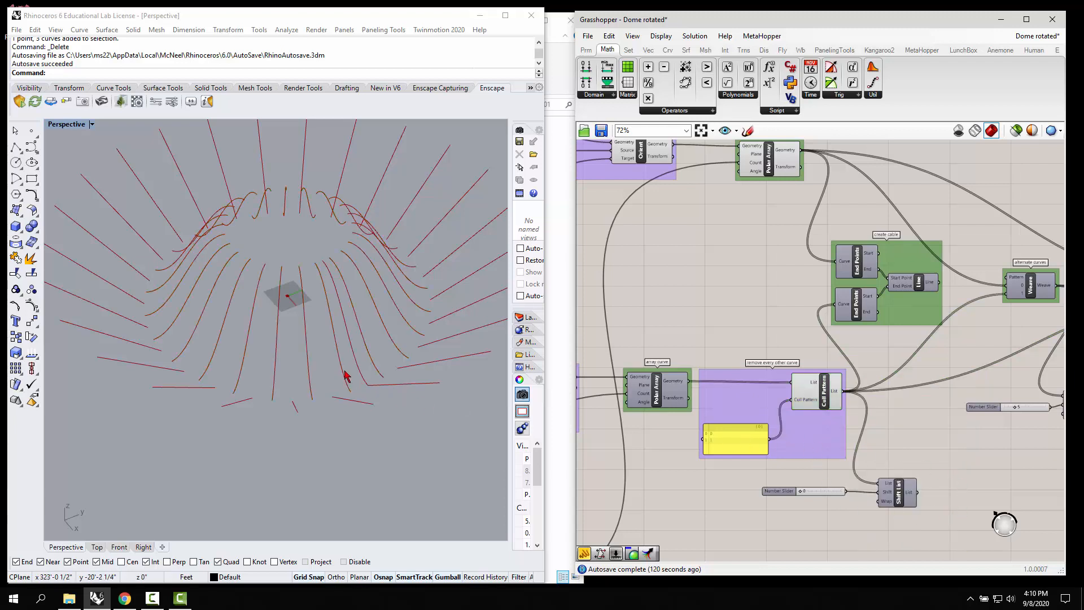
right_click_drag(346, 371, 333, 350)
scroll(721, 440, "up", 1)
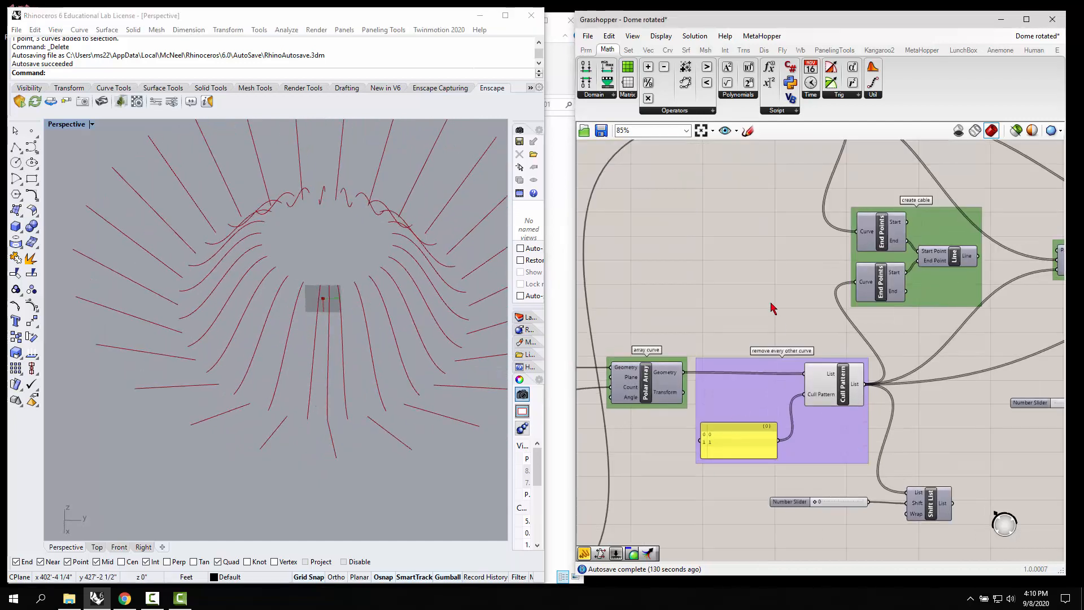
Step: Try the Cull Pattern's panel with 1 and 0 on separate lines, and with 01 on a single line, and highlight the culled curves
double_click(737, 456)
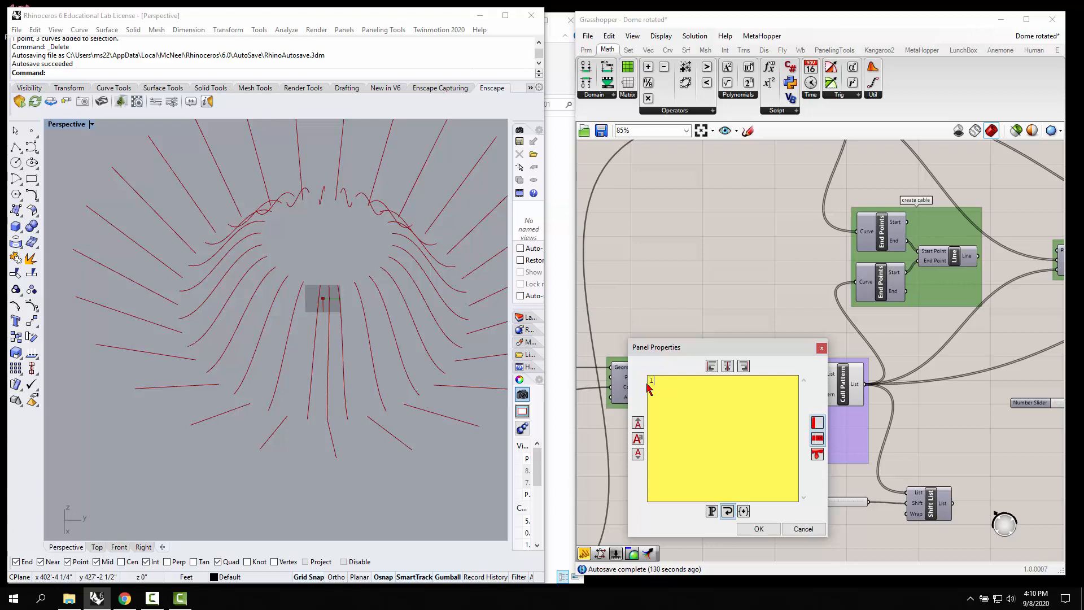
left_click(759, 528)
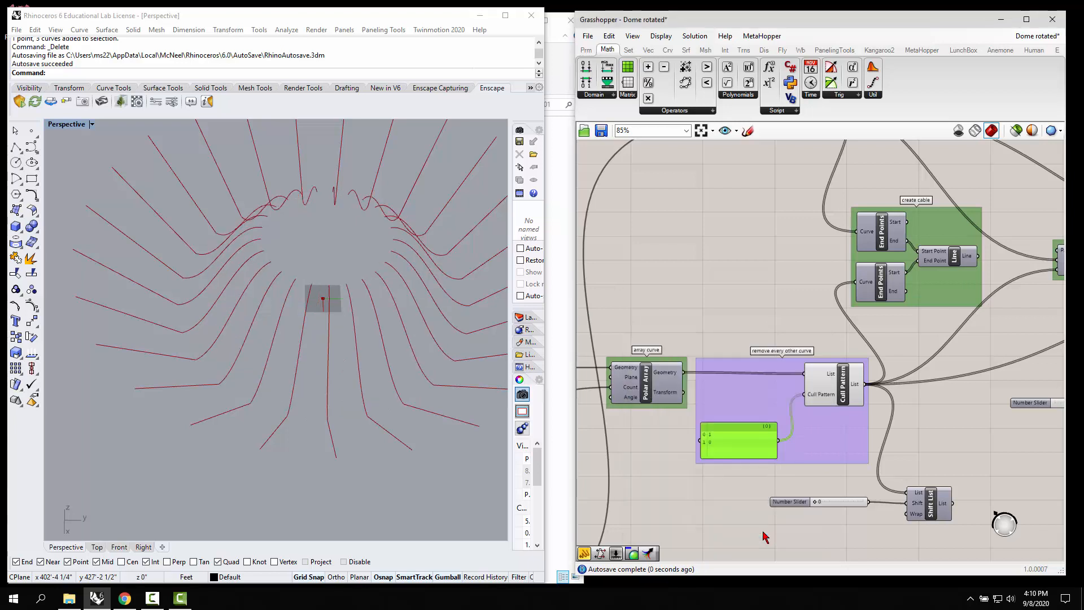
double_click(720, 439)
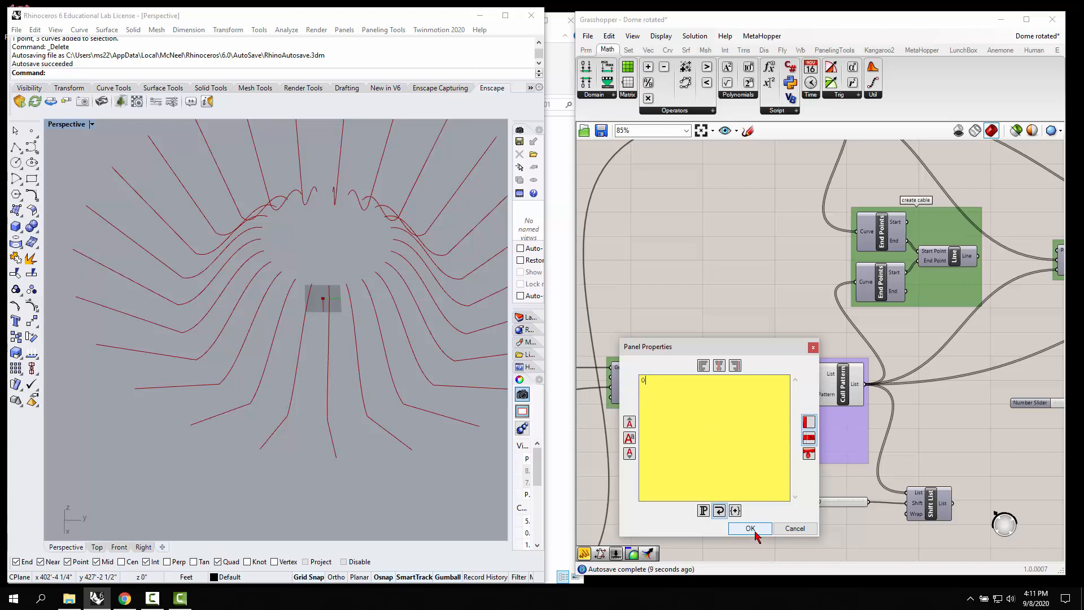
type("1")
left_click(751, 528)
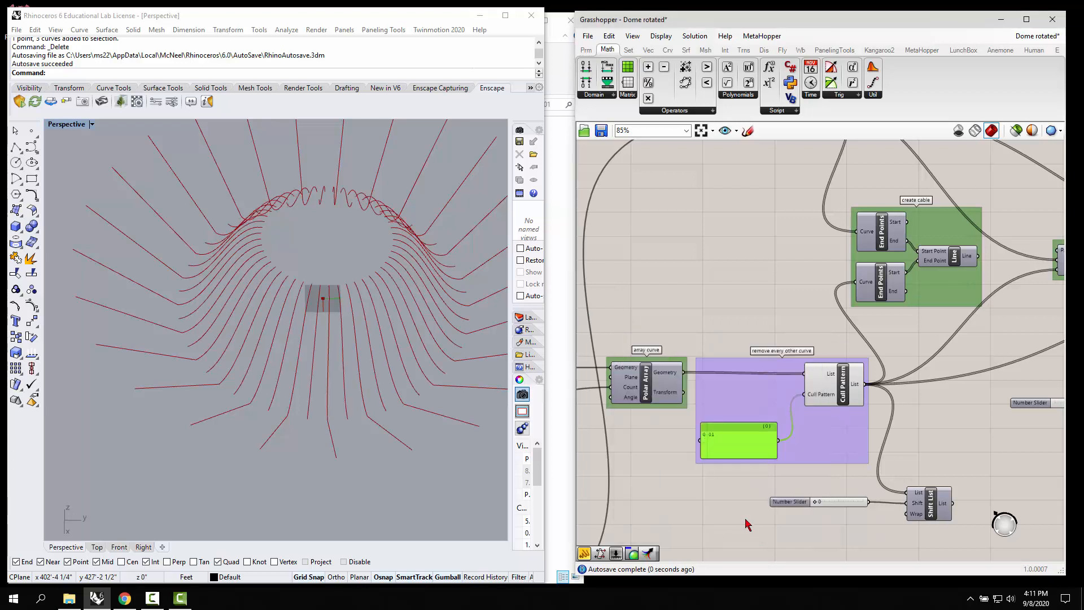
left_click(748, 524)
left_click(655, 391)
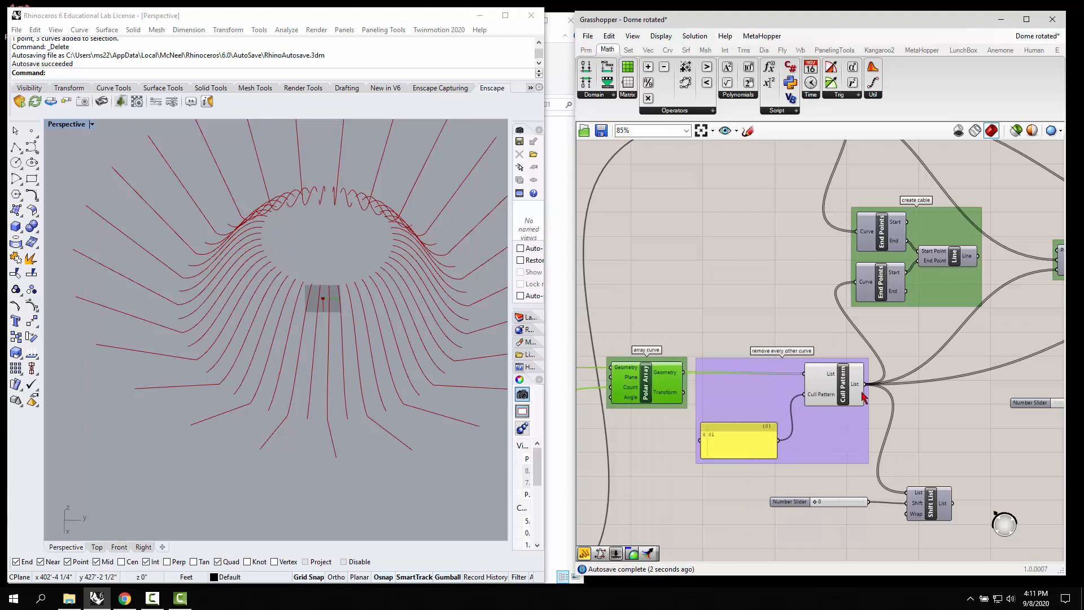
left_click(844, 394)
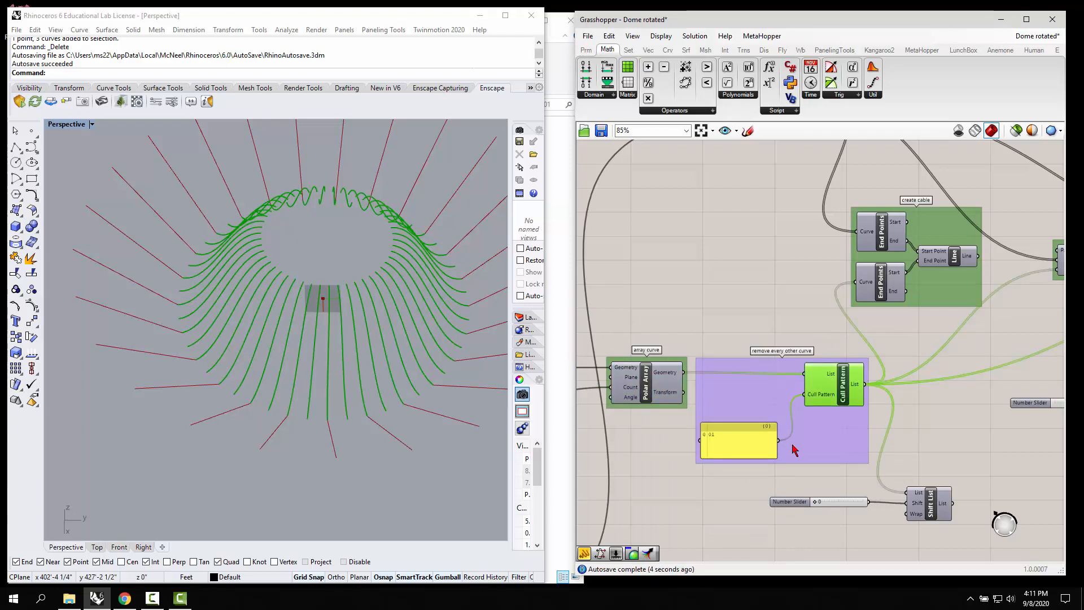
Step: Set the Cull Pattern's panel to 0 and 1 on separate lines
double_click(732, 444)
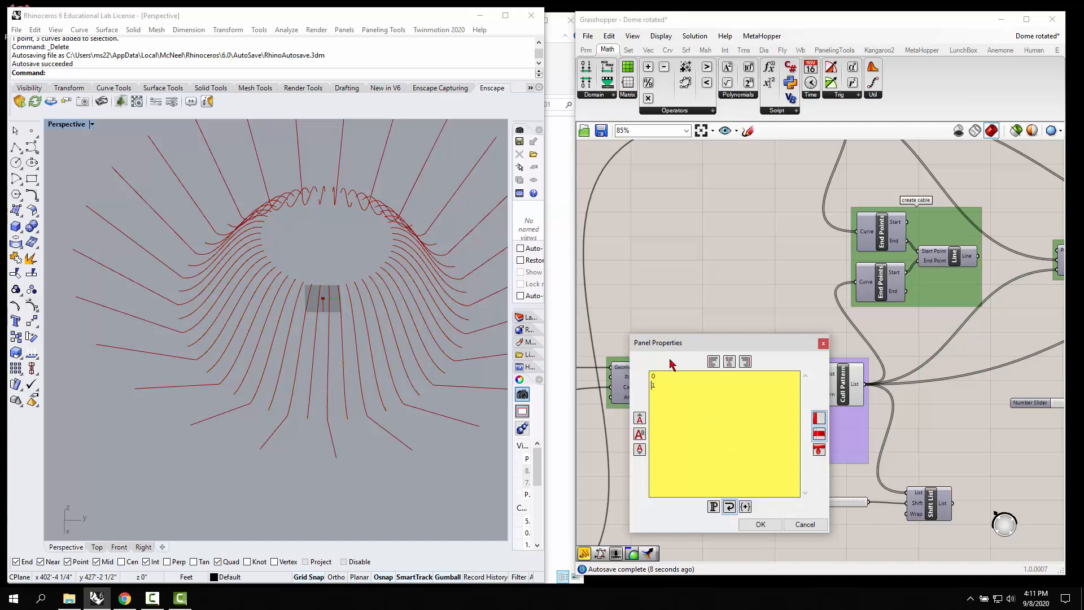
left_click(763, 524)
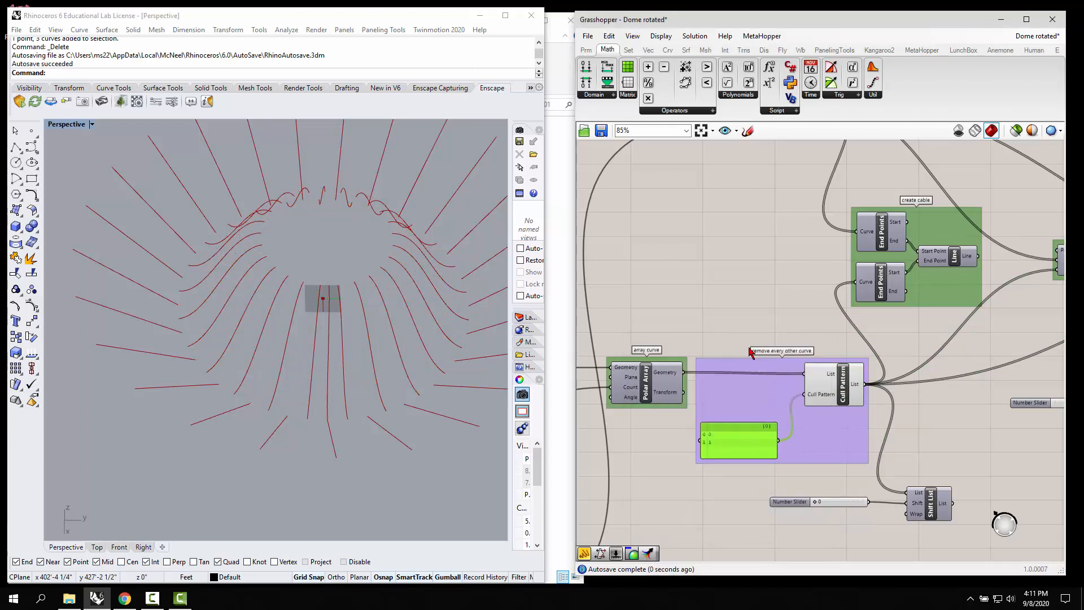
Step: Turn off the preview of the "move curve to circle" components and of the Mirror component before the array
scroll(709, 339, "down", 2)
scroll(922, 423, "down", 2)
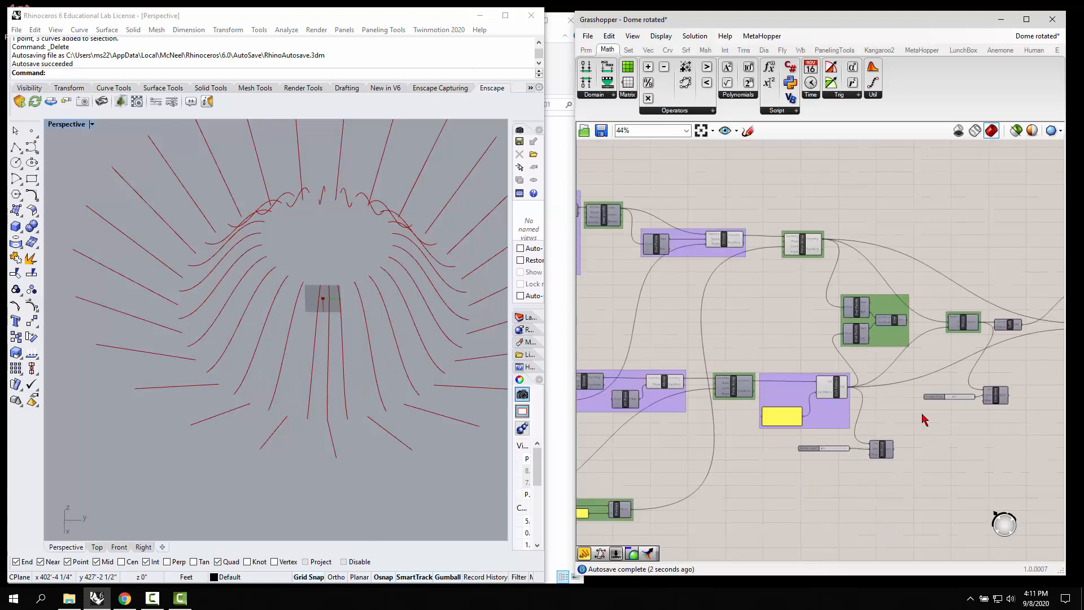
scroll(747, 219, "down", 1)
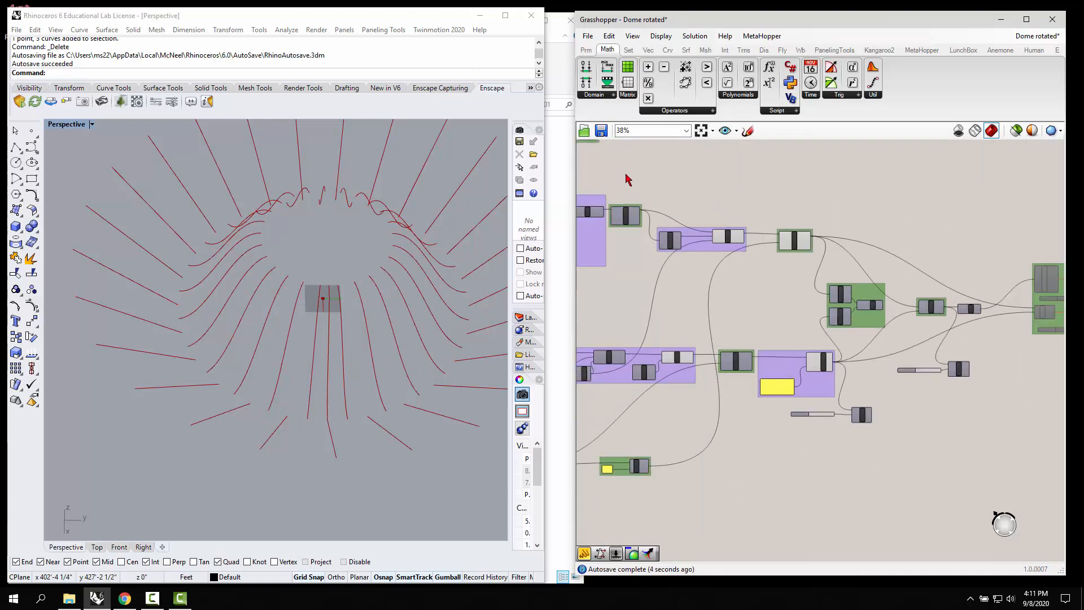
left_click_drag(624, 169, 754, 386)
middle_click(734, 314)
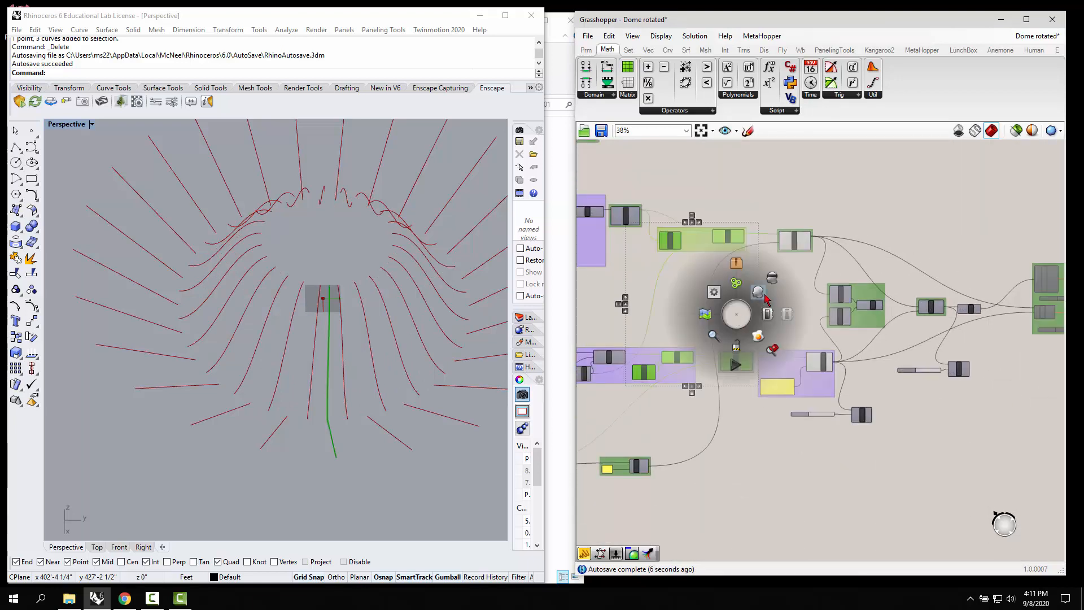
left_click(860, 442)
Step: Turn on the preview of the Weave component in the "alternate curves" group and deselect it to compare the curves
scroll(895, 314, "up", 4)
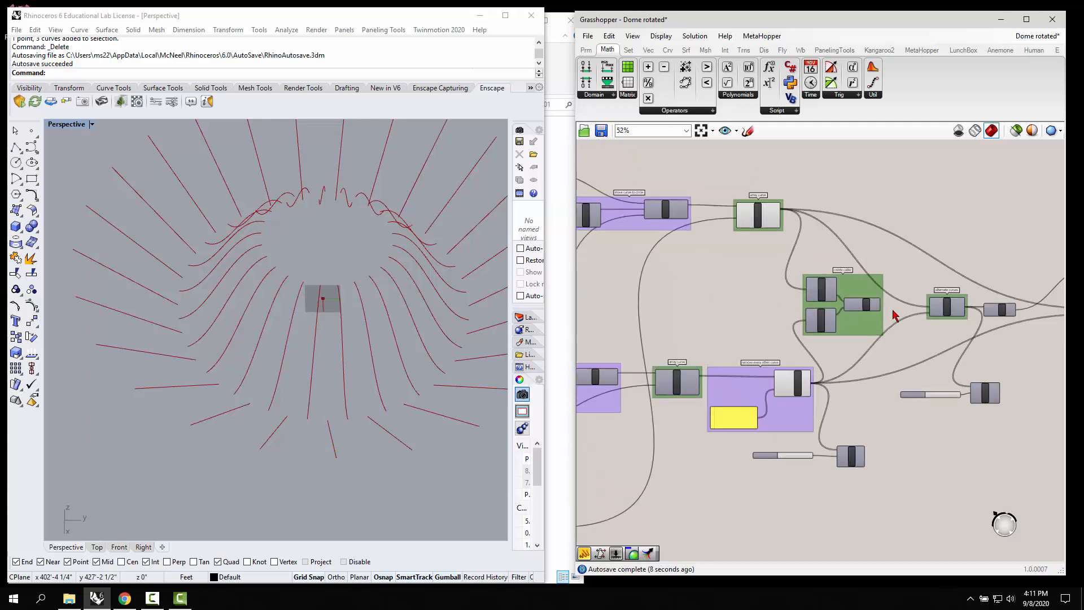
right_click_drag(917, 377, 791, 359)
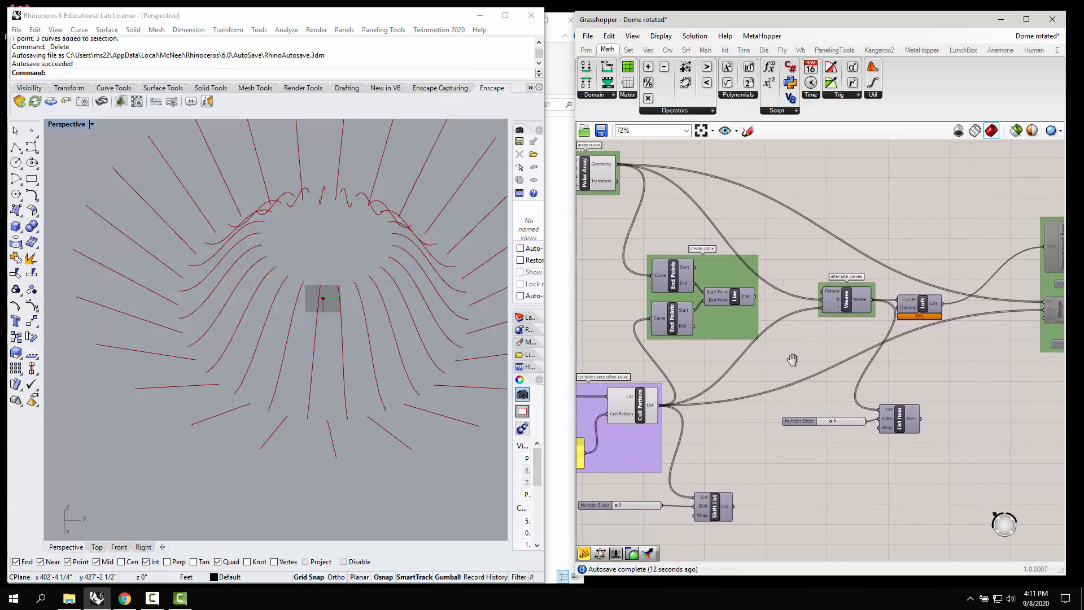
left_click(848, 296)
right_click(846, 295)
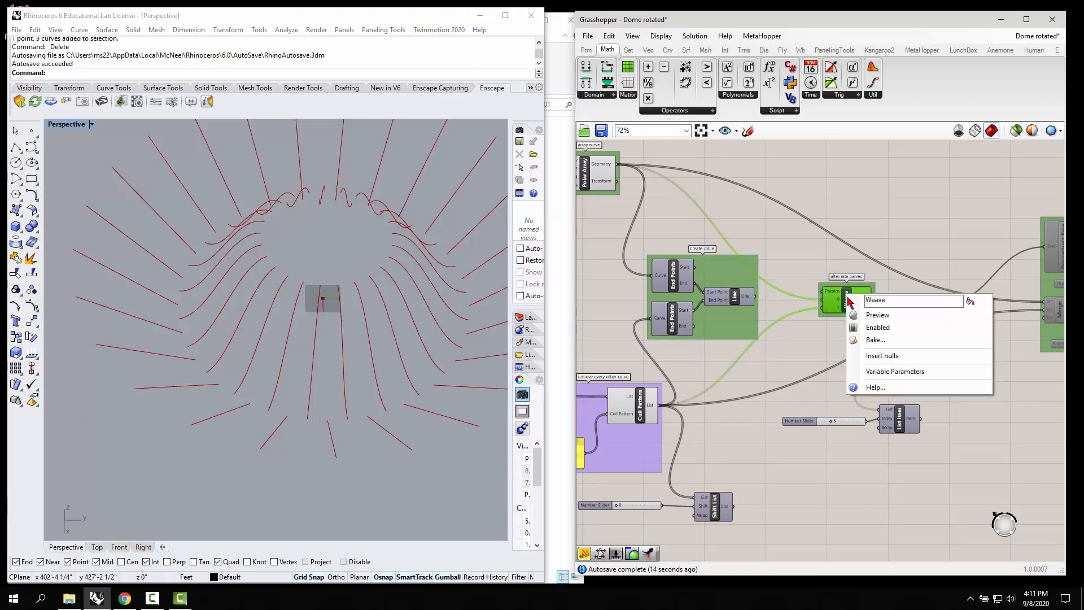
left_click(860, 318)
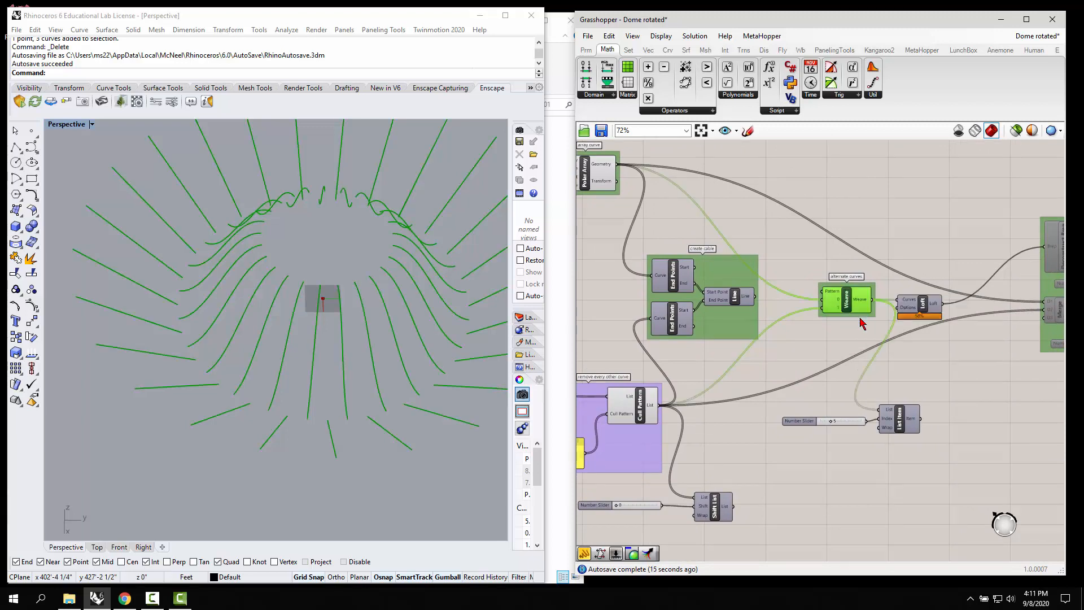
left_click(816, 351)
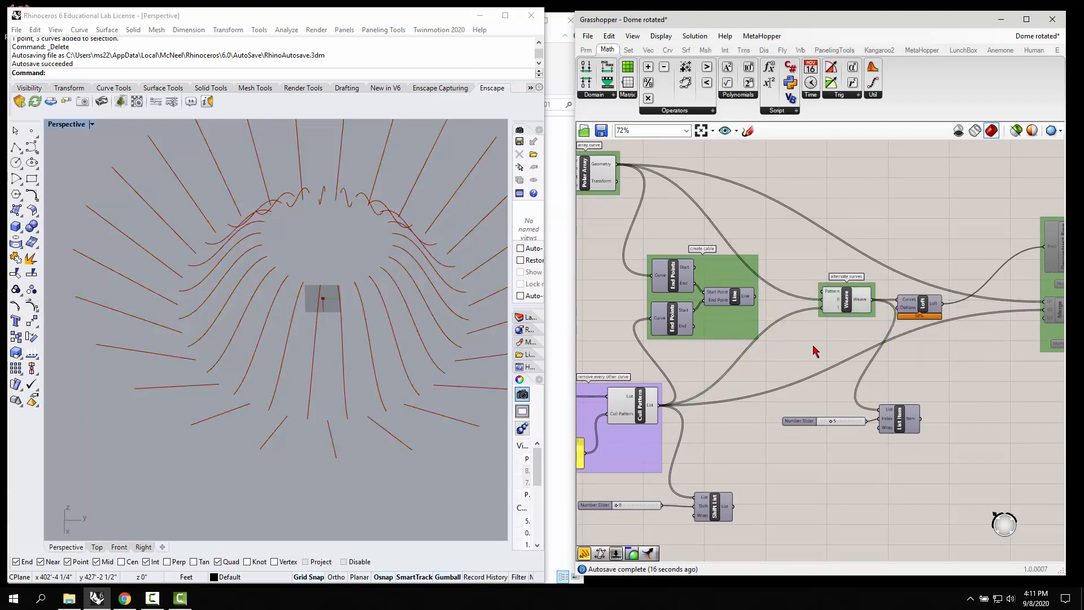
Step: Turn on the preview of the List Item component connected to Weave and set its index slider to 0
left_click(900, 427)
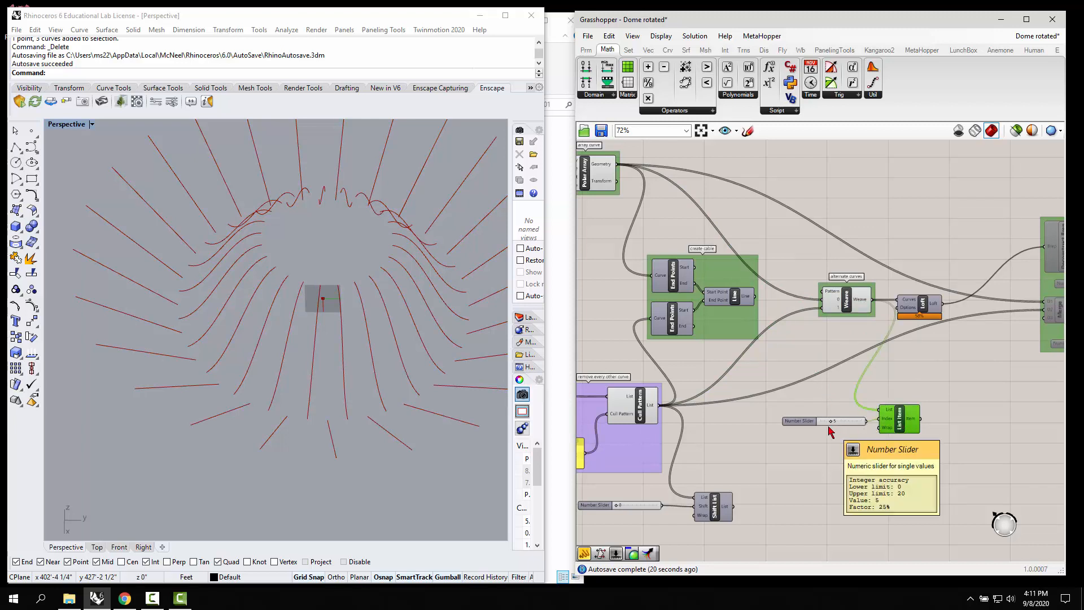
scroll(832, 435, "up", 1)
scroll(862, 441, "up", 1)
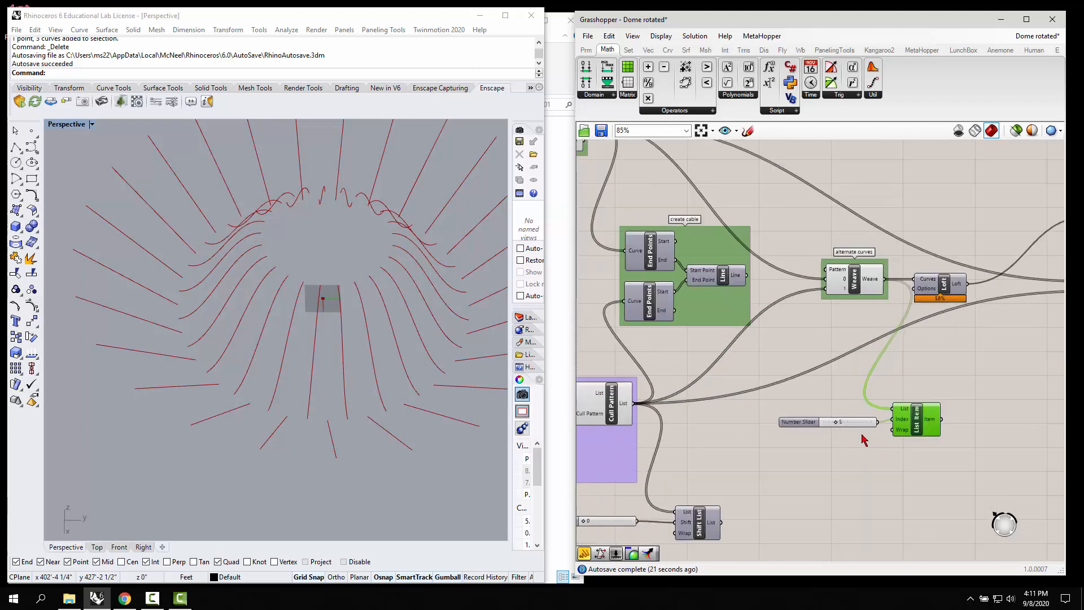
right_click(922, 420)
left_click(935, 439)
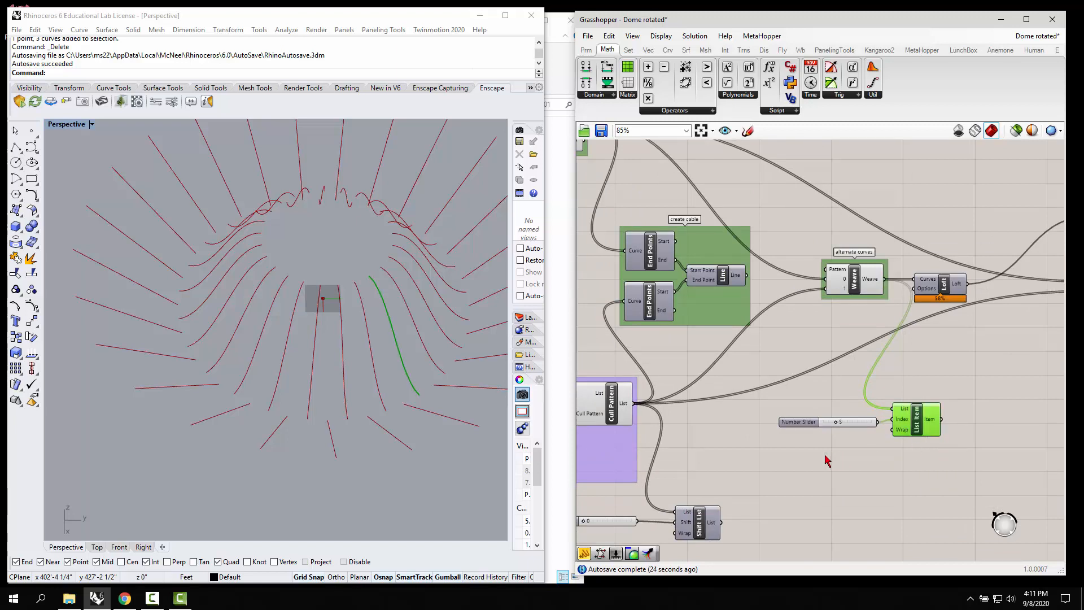
scroll(823, 417, "up", 2)
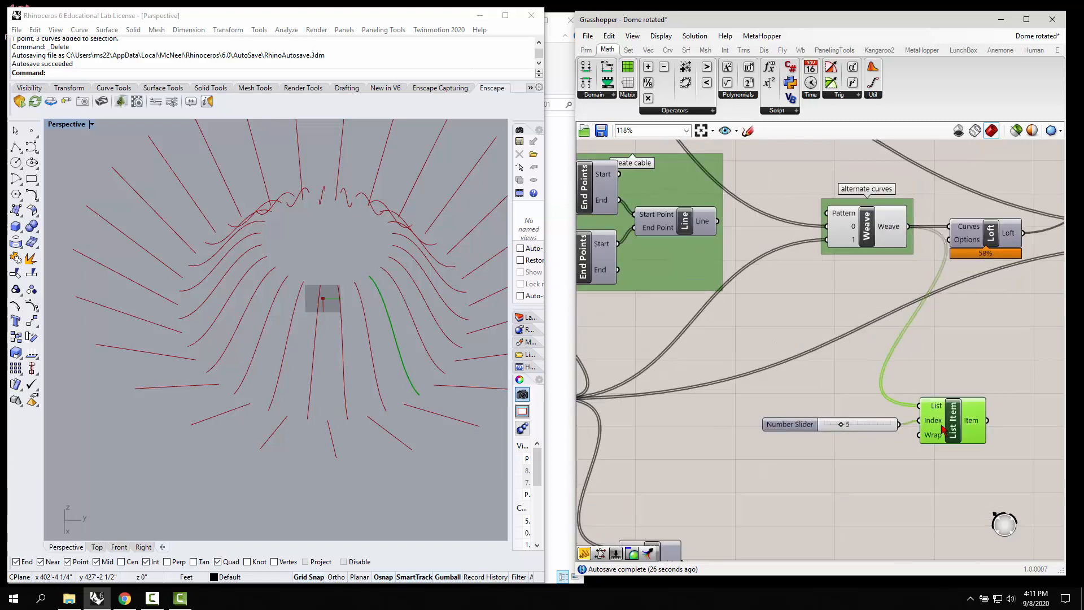
mouse_move(841, 428)
left_mouse_down()
mouse_move(870, 425)
mouse_move(822, 428)
left_mouse_up()
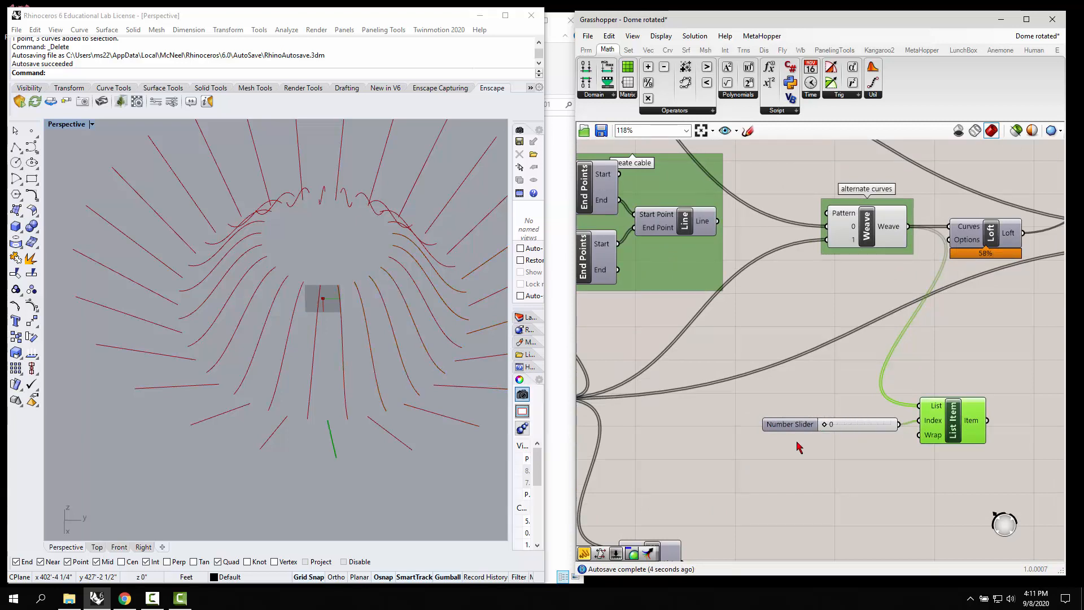
Step: Turn on the preview of the Loft component that follows the "alternate curves" group
scroll(799, 447, "down", 4)
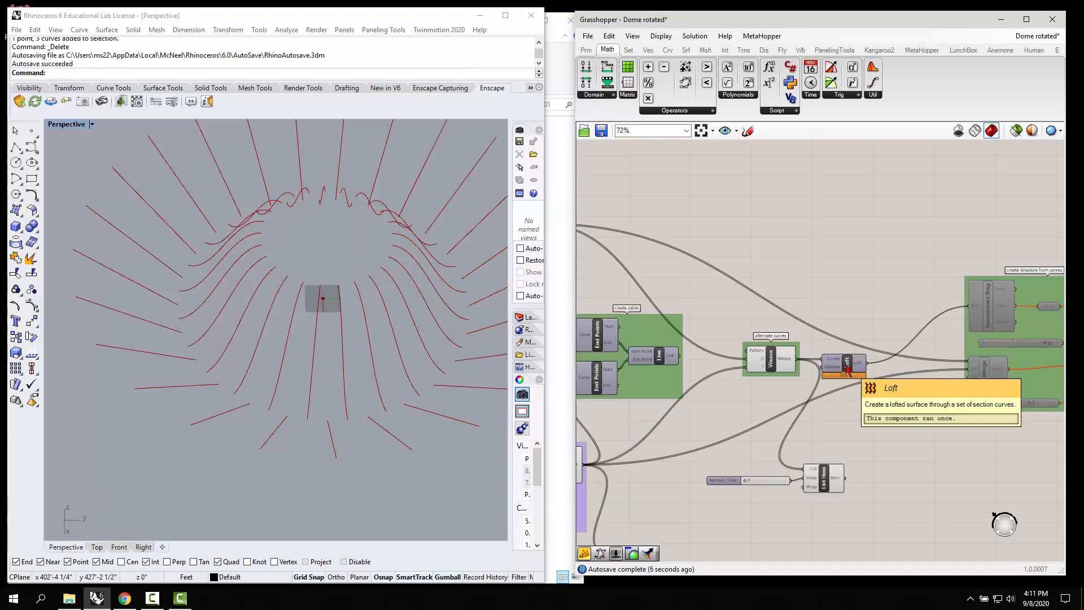
right_click(847, 370)
left_click(861, 384)
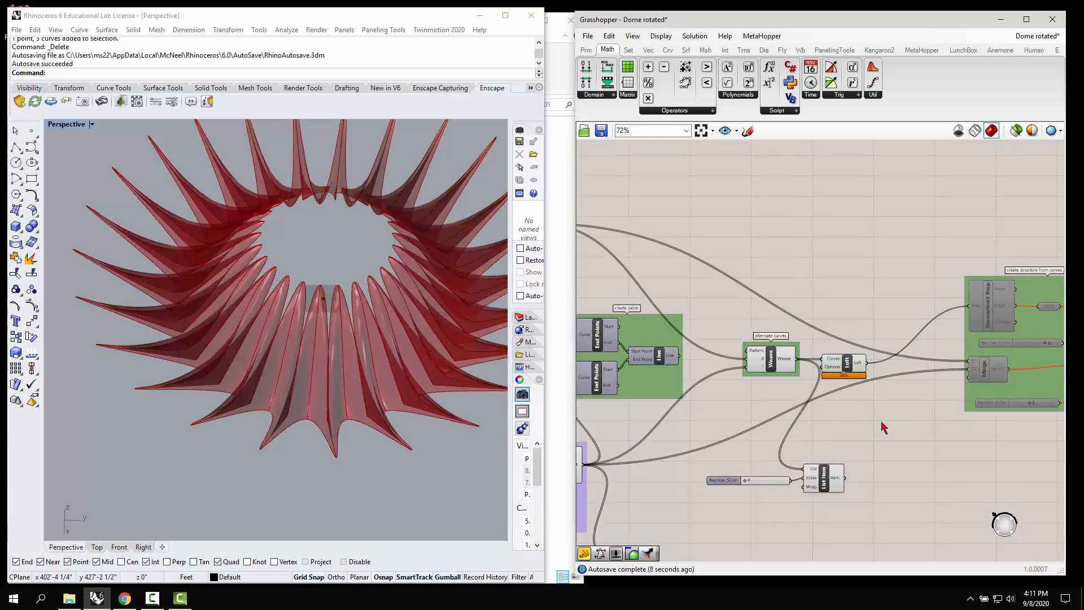
Step: Turn on the preview of the Line component in the "create cable" group and view the cables from a lower angle
scroll(912, 405, "down", 6)
scroll(781, 365, "up", 6)
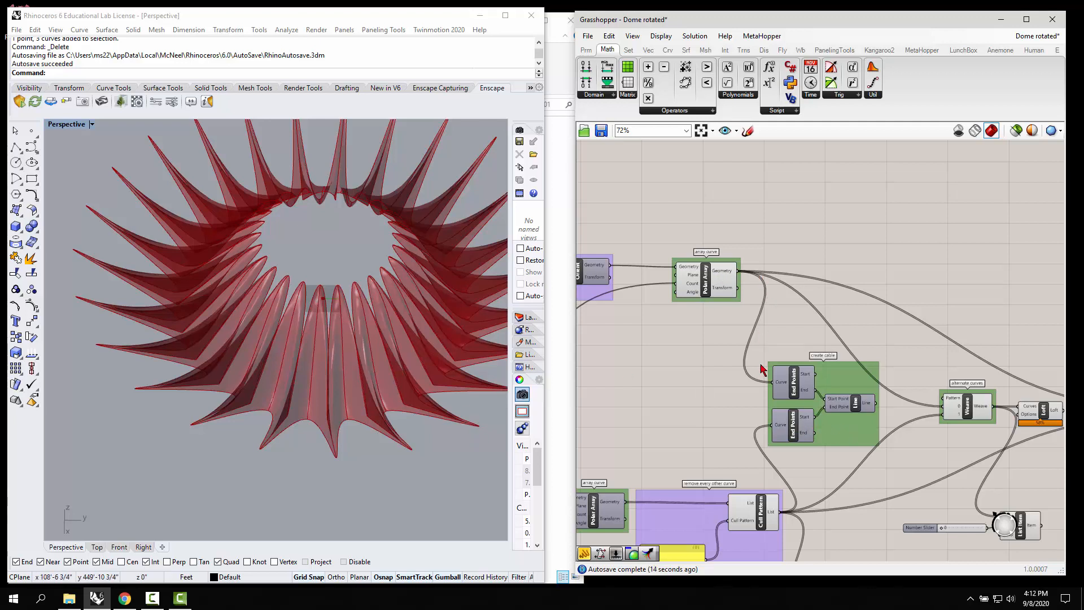
right_click(857, 405)
left_click(879, 419)
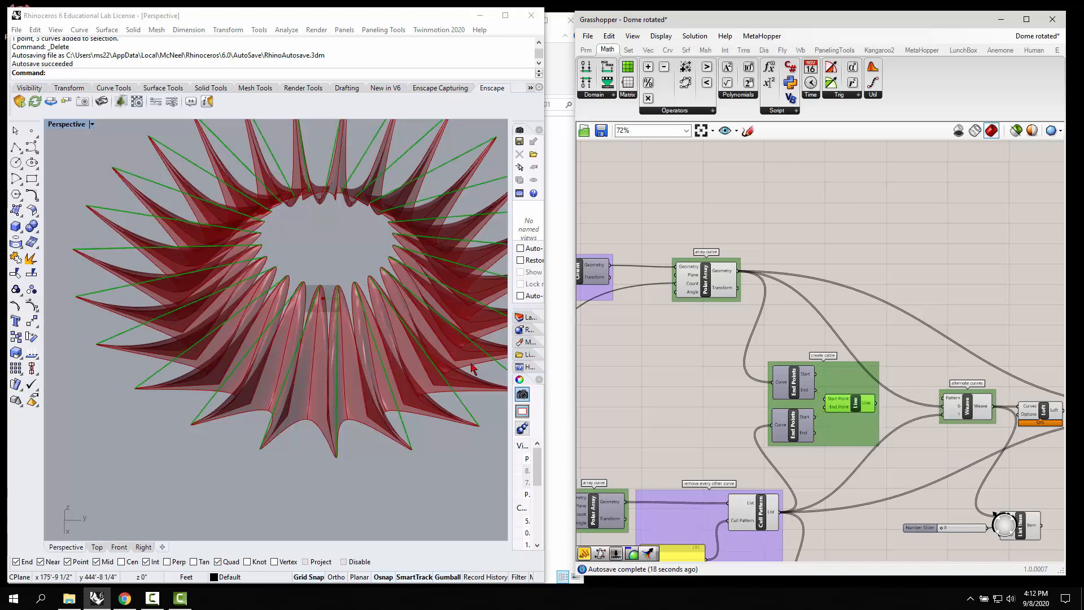
left_click(441, 487)
right_click_drag(440, 487, 327, 361)
left_click(759, 236)
Step: Highlight the Loft component feeding the "create structure from curves" group to examine its surface, and clear the selection
scroll(637, 302, "down", 5)
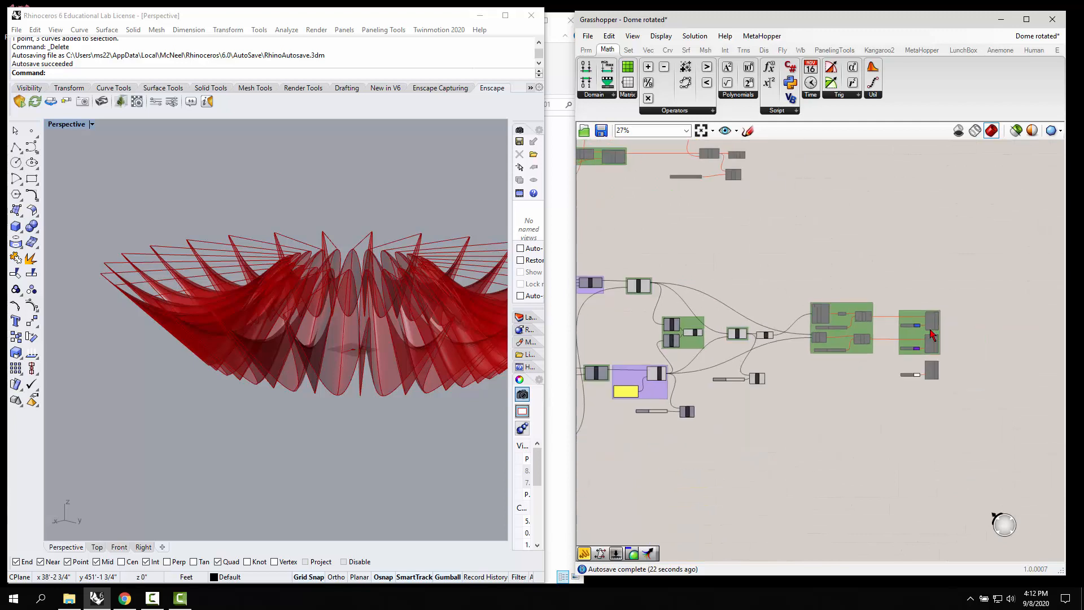
scroll(830, 287, "up", 4)
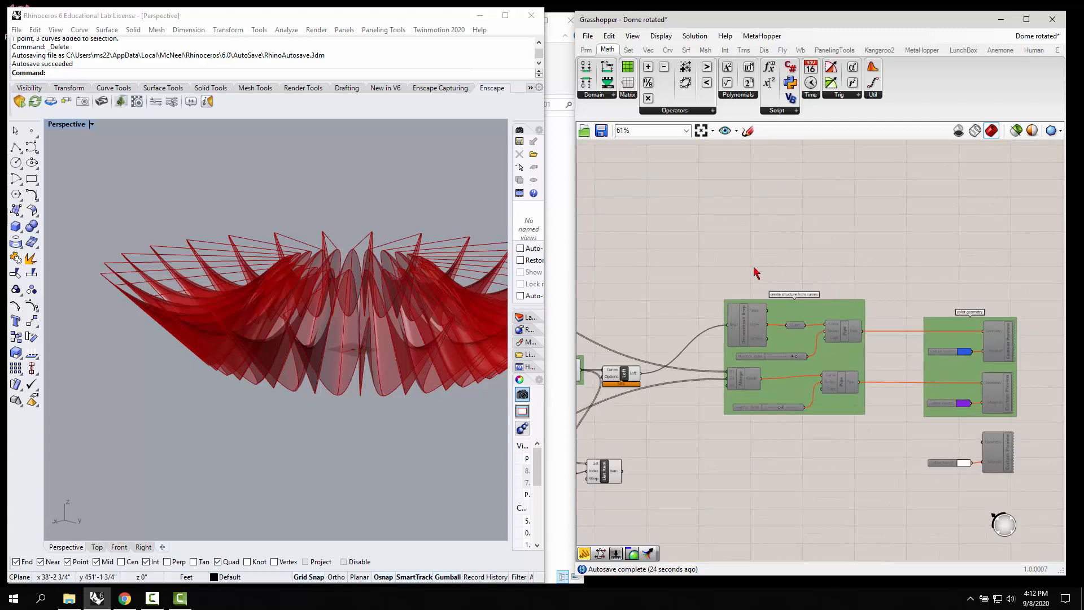
scroll(754, 324, "up", 3)
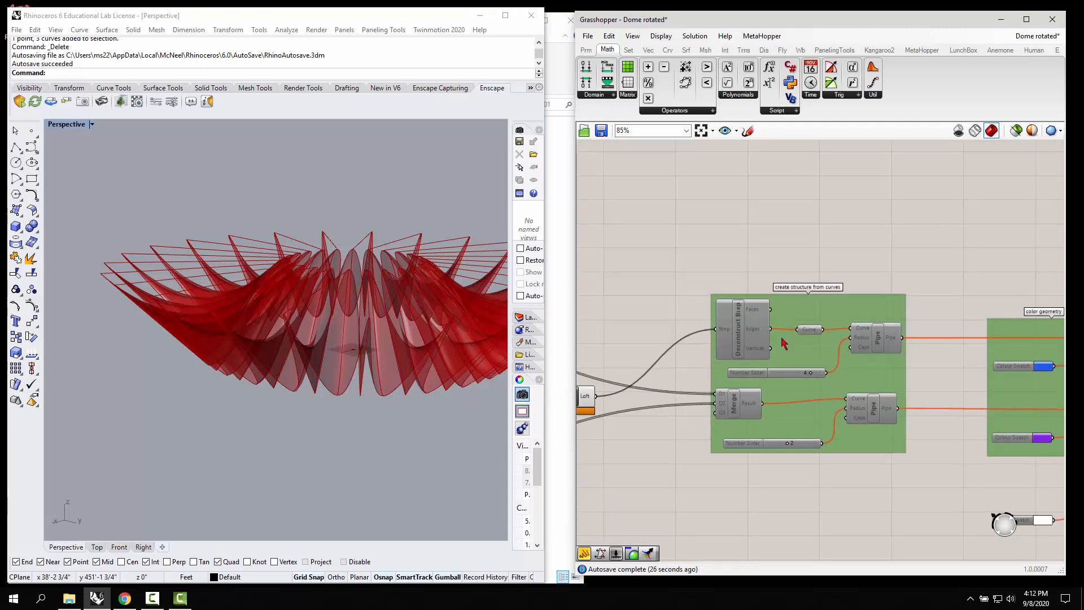
right_click_drag(377, 452, 301, 472)
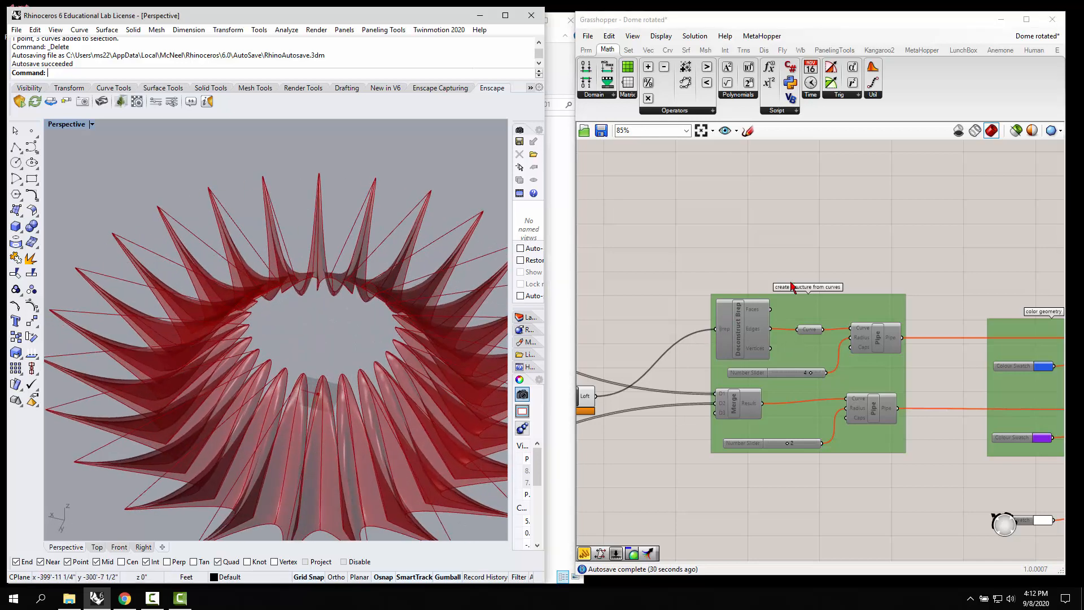
scroll(792, 287, "down", 3)
left_click(672, 359)
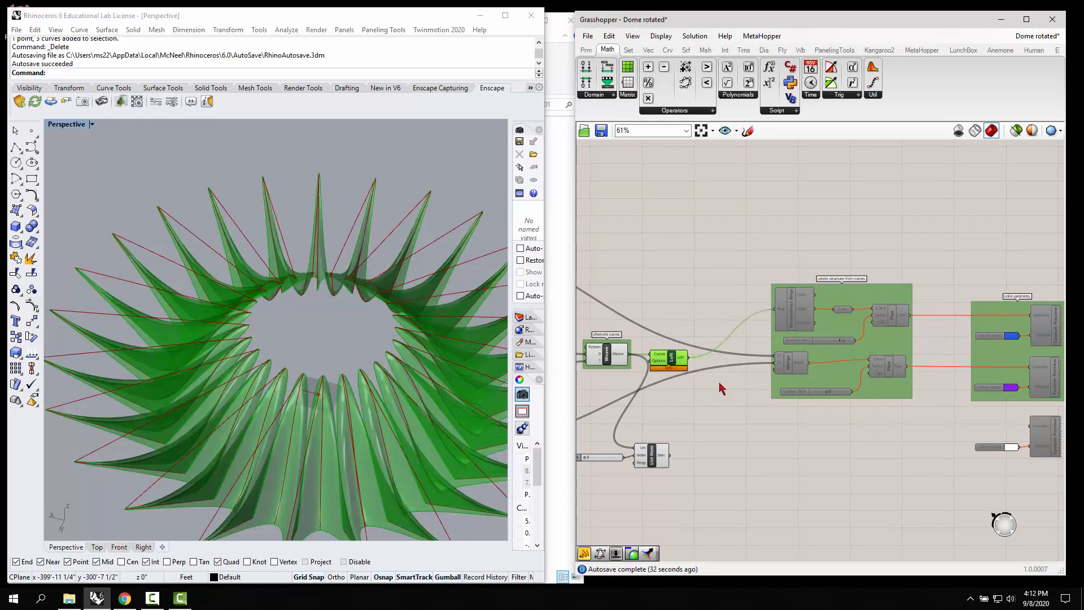
left_click(736, 418)
Step: Enable all components in the "create structure from curves" group
left_click_drag(748, 260, 890, 438)
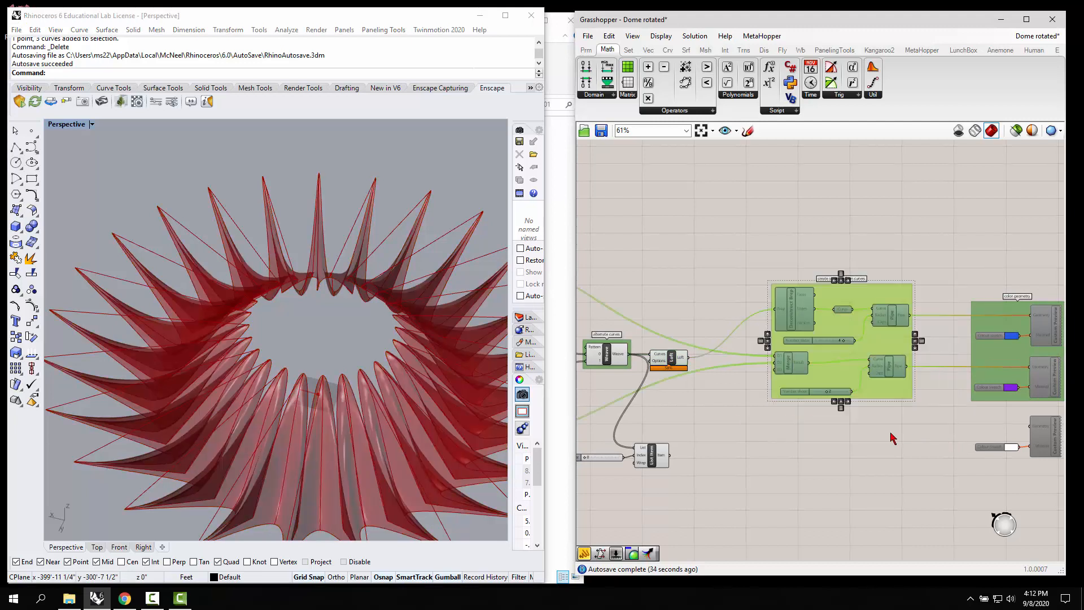
middle_click(889, 431)
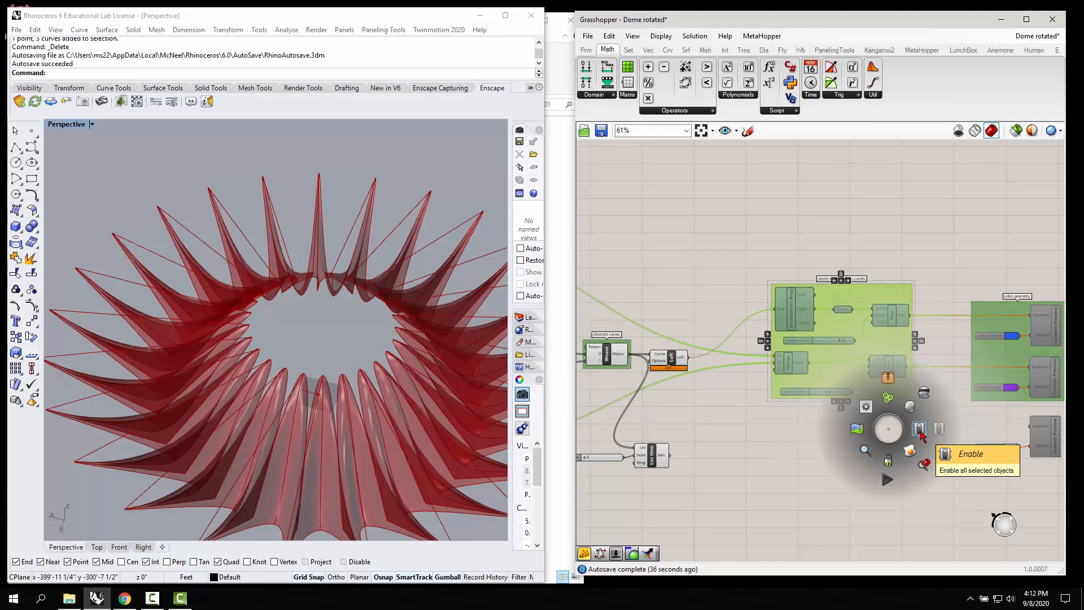
left_click(918, 429)
left_click(765, 458)
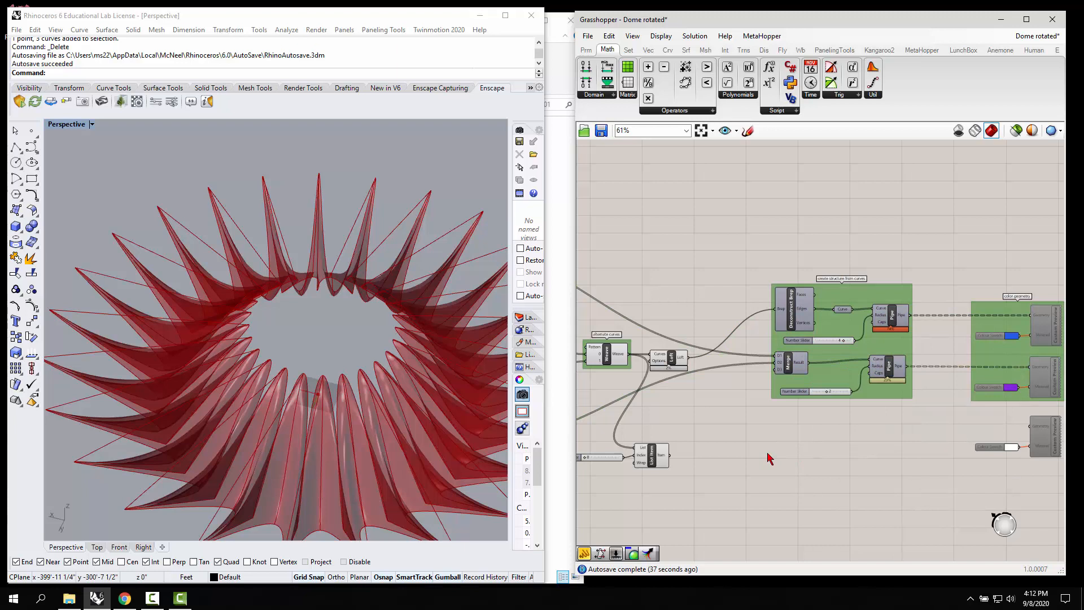
Step: Turn on the preview of both Pipe components in the "create structure from curves" group and inspect the piped structure
right_click(893, 316)
left_click(917, 329)
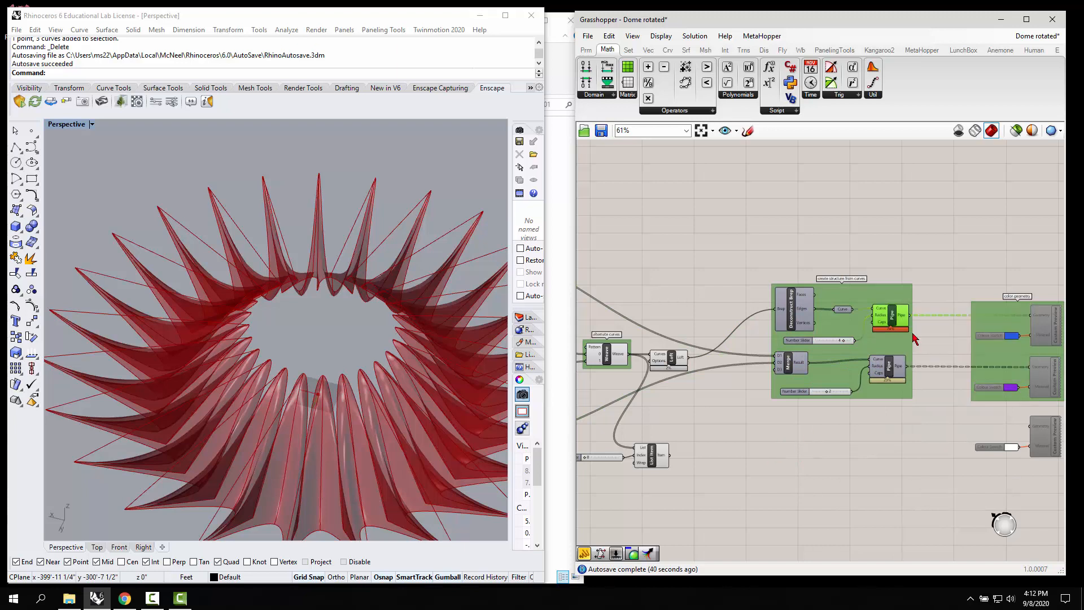
left_click(896, 446)
right_click(889, 369)
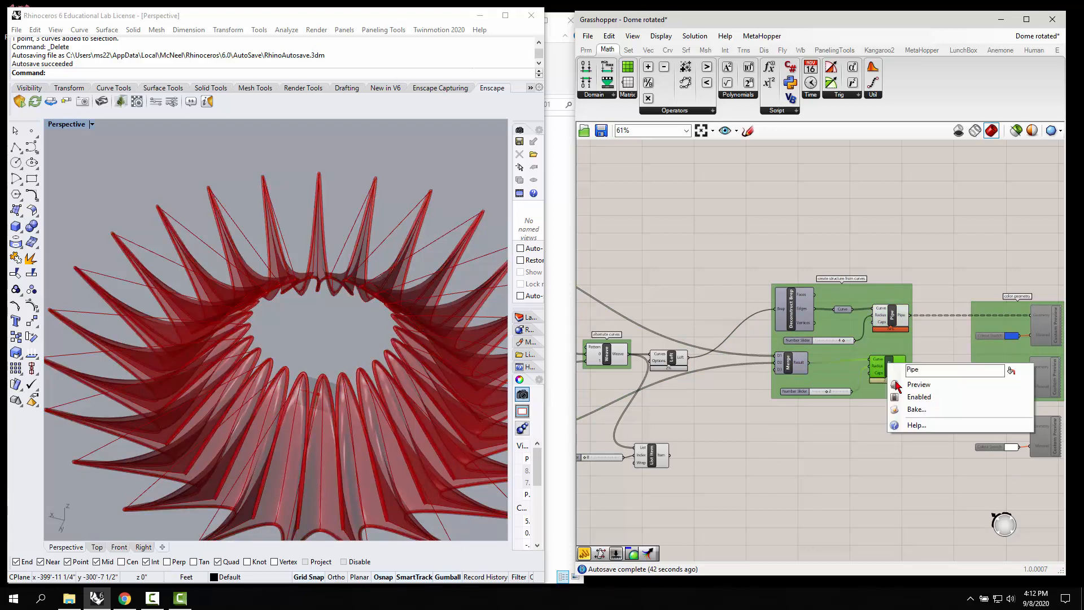
left_click(919, 383)
right_click_drag(373, 406, 370, 370)
left_click(847, 257)
Step: Turn off the preview of both Pipe components in the "create structure from curves" group
right_click_drag(931, 404, 805, 400)
left_click_drag(658, 233, 804, 426)
middle_click(749, 360)
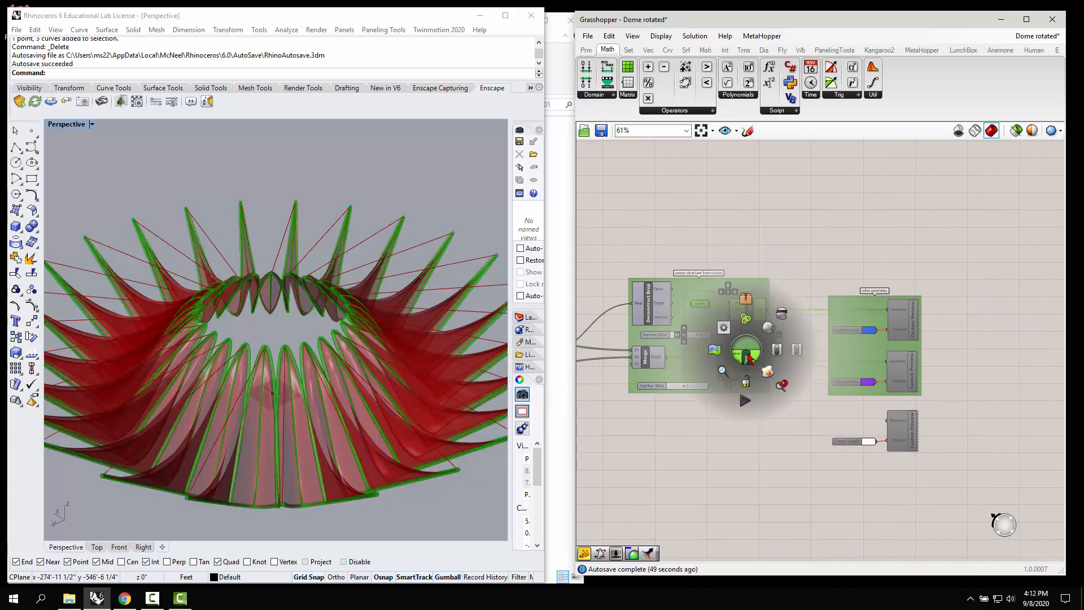
left_click(781, 317)
left_click(831, 277)
Step: Turn on the preview of the "color geometry" group and enable its components to show the pipes in blue and purple
left_click_drag(813, 265, 938, 416)
middle_click(913, 379)
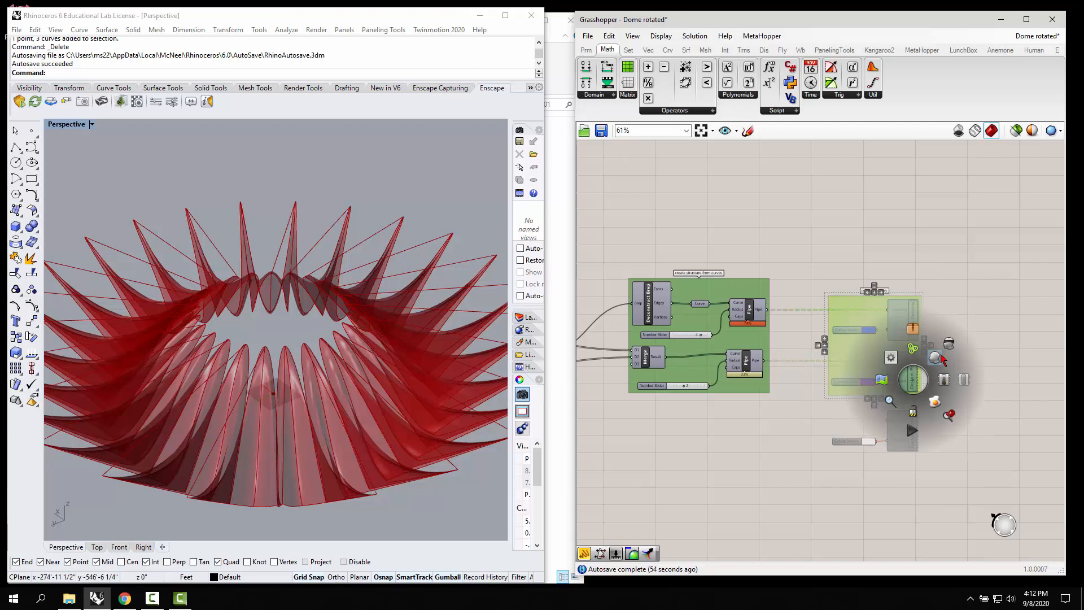
left_click(941, 360)
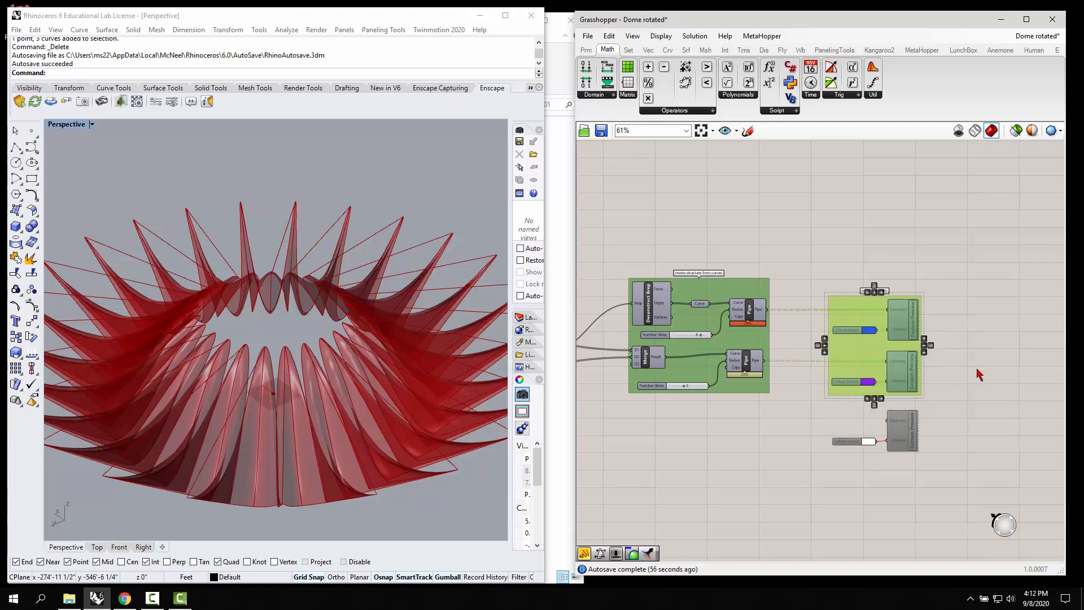
middle_click(913, 331)
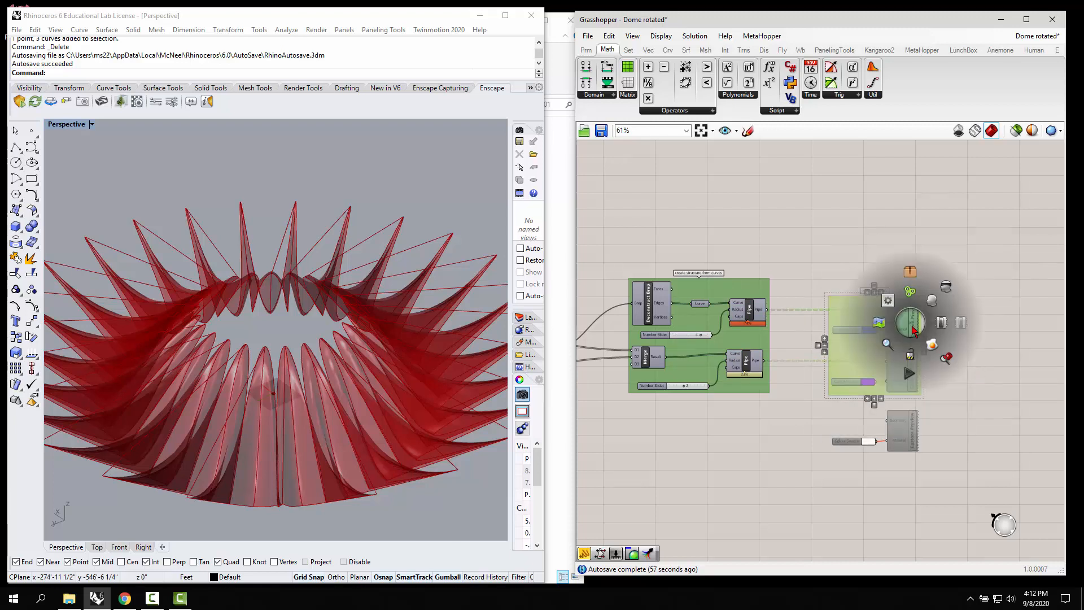
left_click(940, 322)
left_click(451, 499)
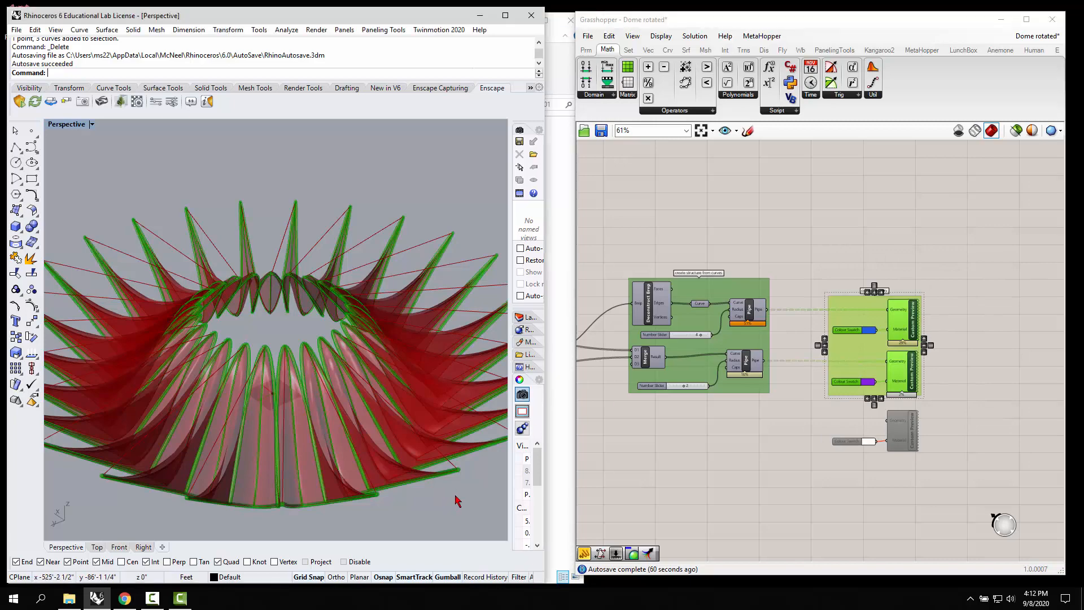
left_click(721, 443)
right_click_drag(420, 434, 424, 490)
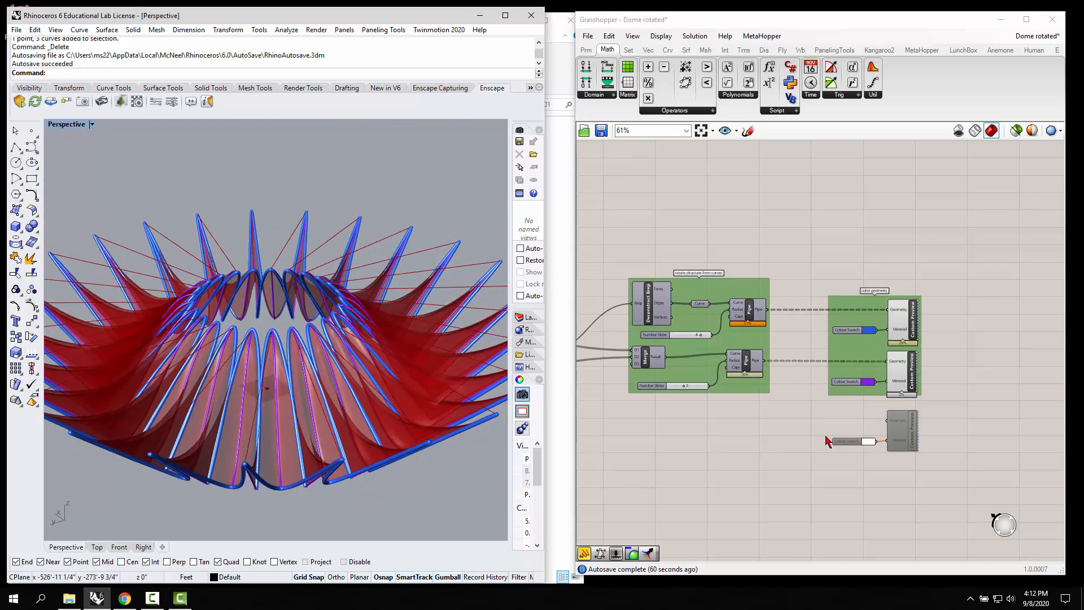
Step: Set the number slider just above the "create sine curve in z" group to 293
scroll(861, 438, "down", 4)
scroll(604, 390, "up", 5)
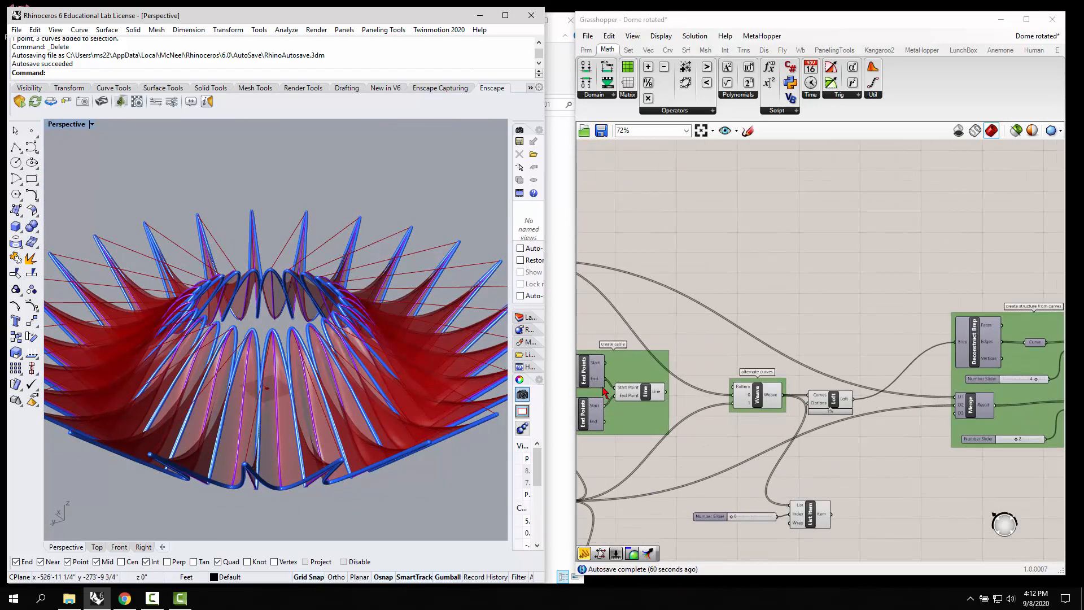
scroll(604, 390, "down", 7)
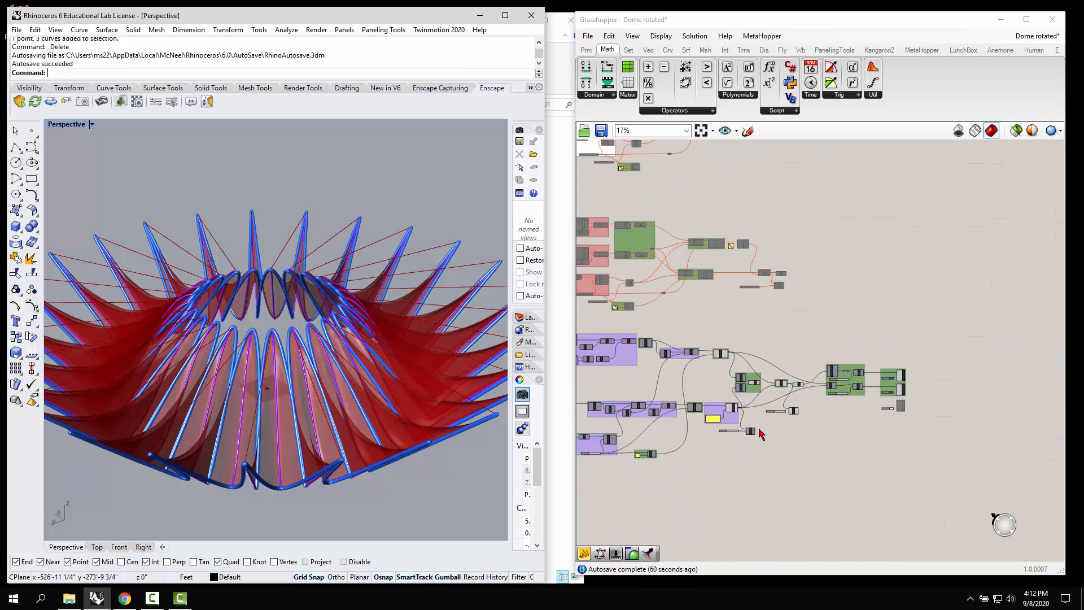
scroll(661, 428, "up", 2)
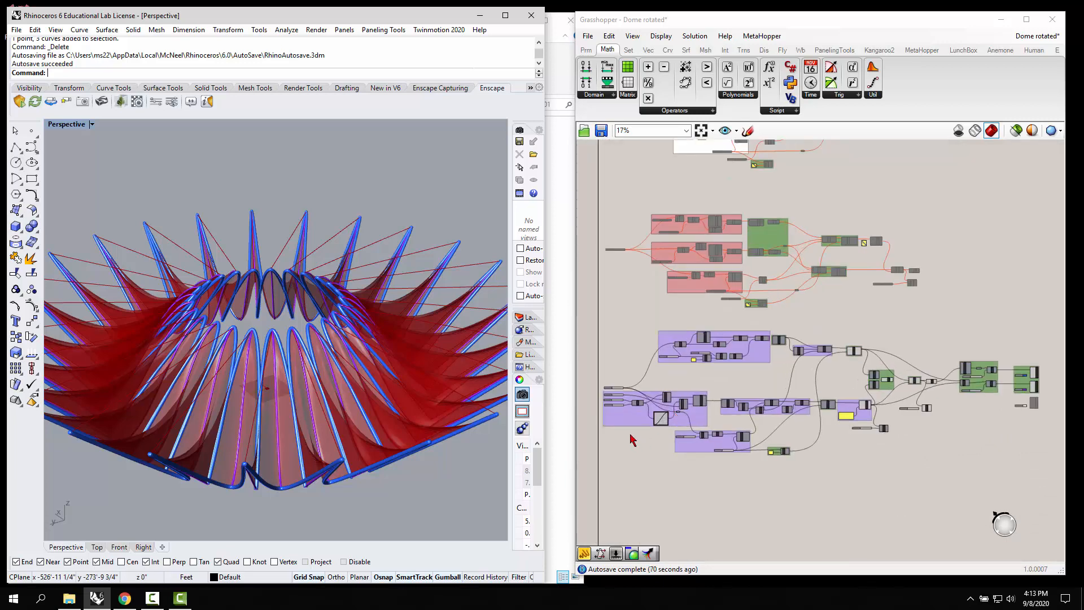
scroll(633, 441, "up", 8)
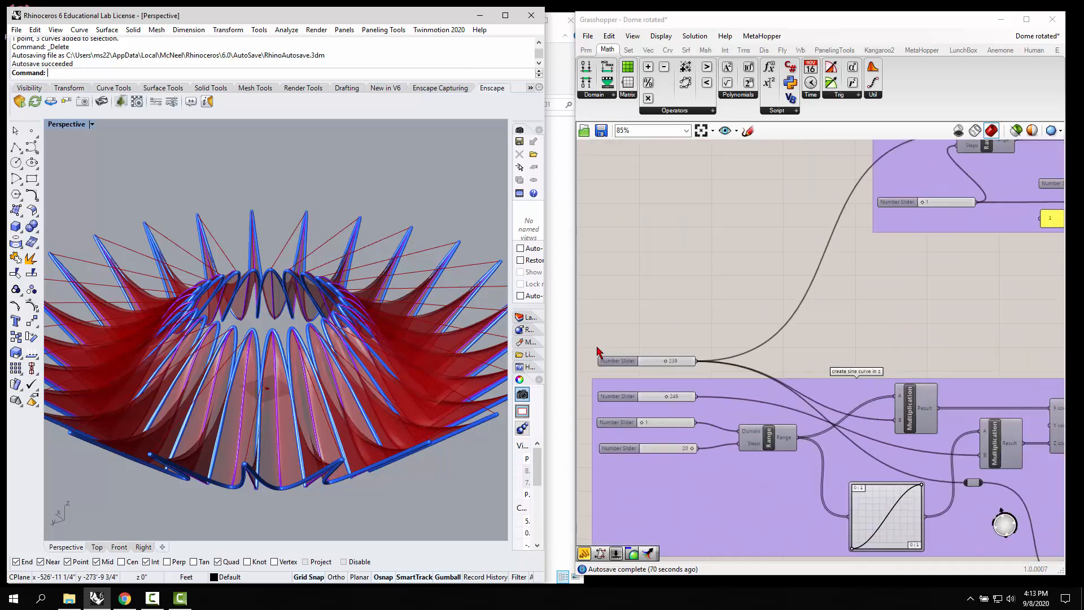
scroll(599, 352, "up", 3)
left_click(704, 373)
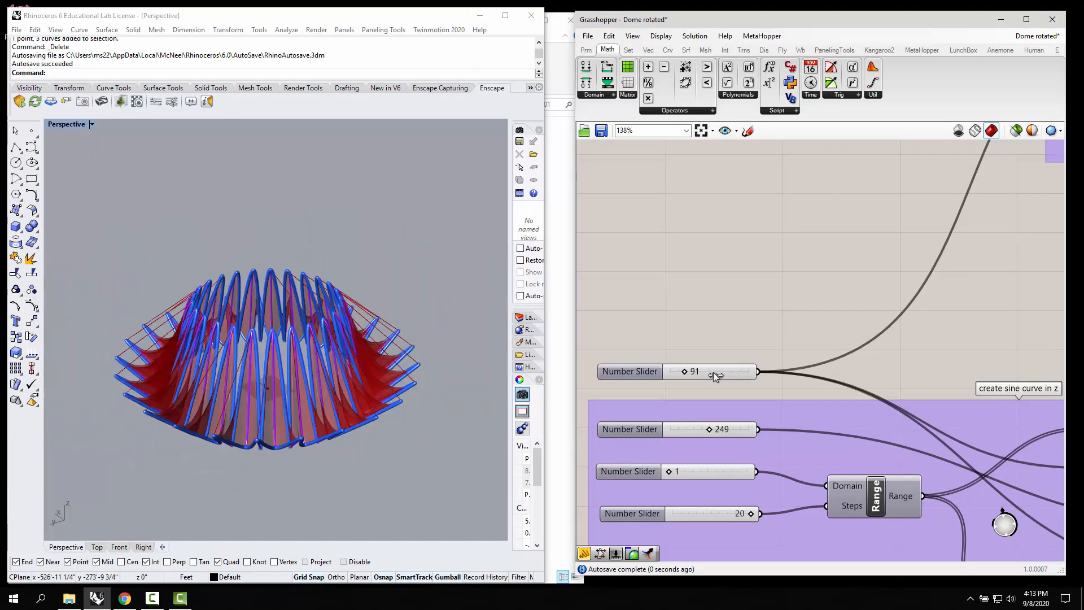
Step: Lower the Divide Curve count slider in the "base of dome" group to less than half its value
scroll(700, 338, "down", 5)
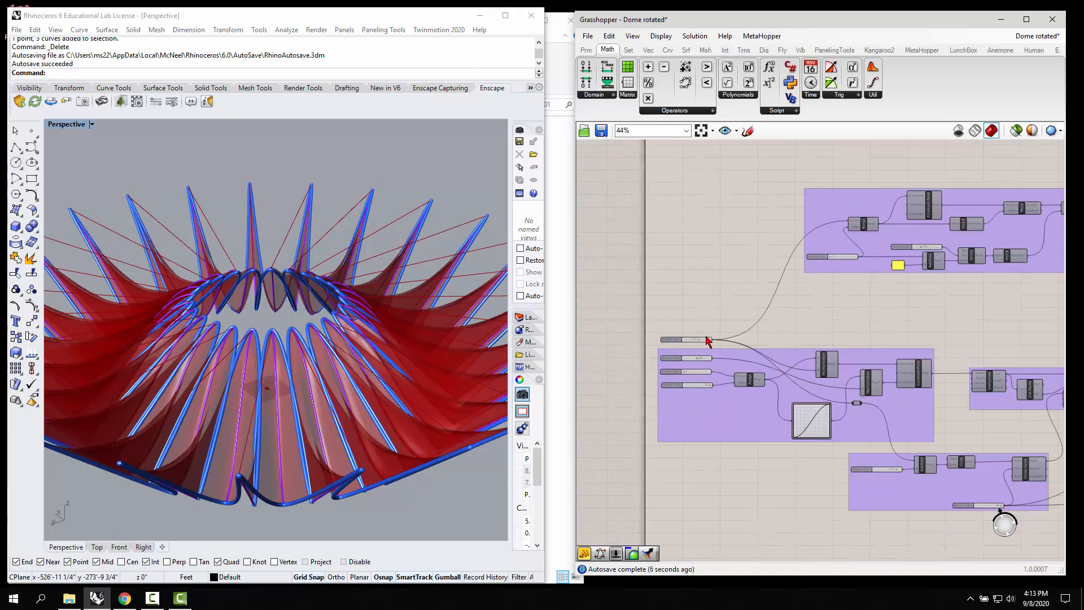
scroll(1025, 532, "up", 2)
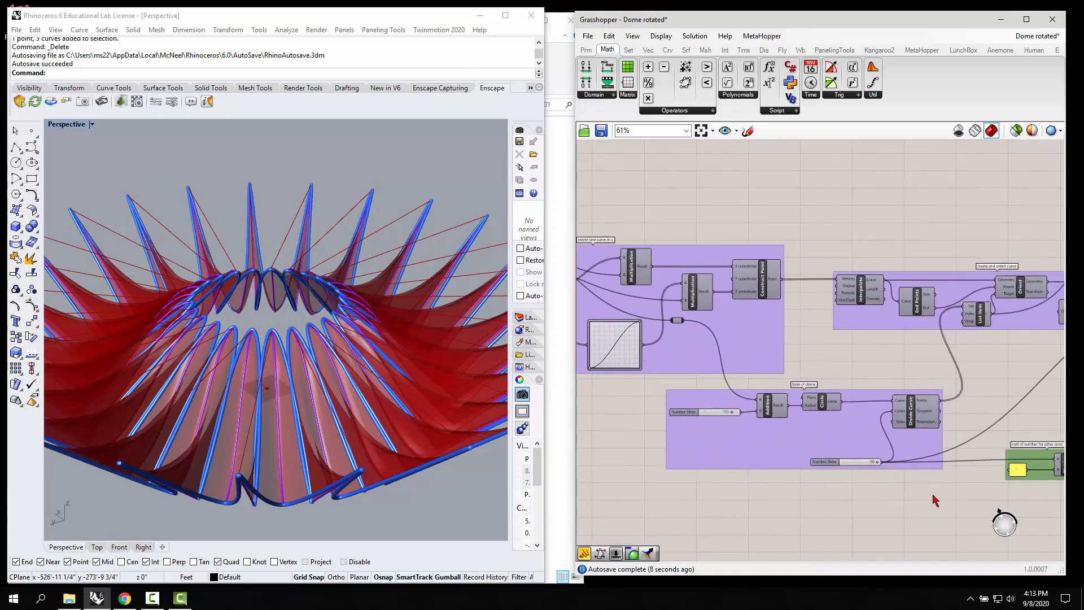
scroll(884, 474, "up", 4)
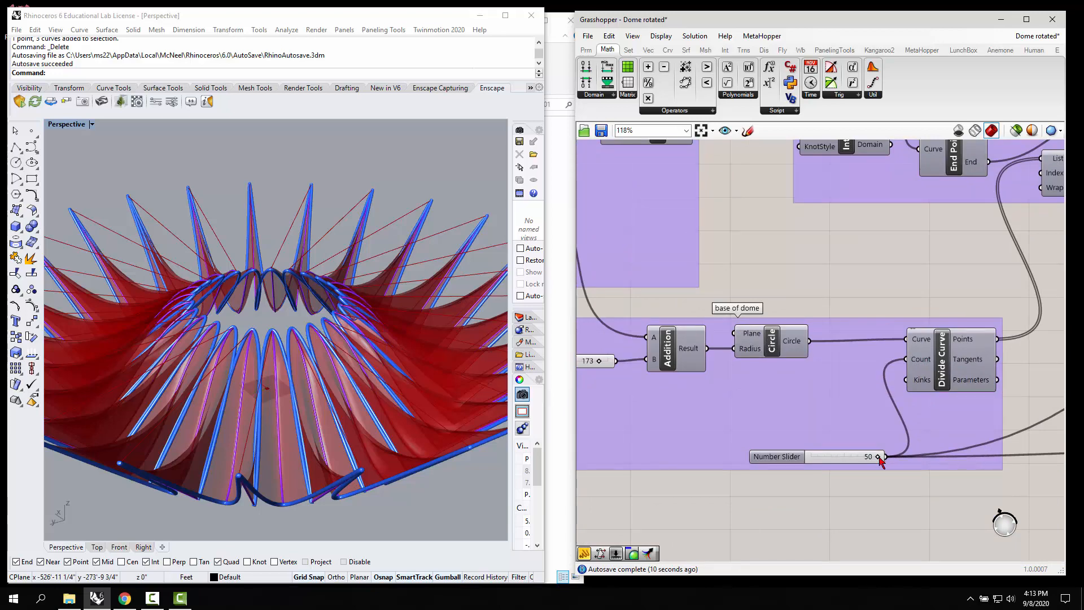
left_click_drag(877, 458, 839, 460)
Step: Raise the uppermost slider inside the "create sine curve in z" group to make the dome taller
scroll(945, 477, "down", 7)
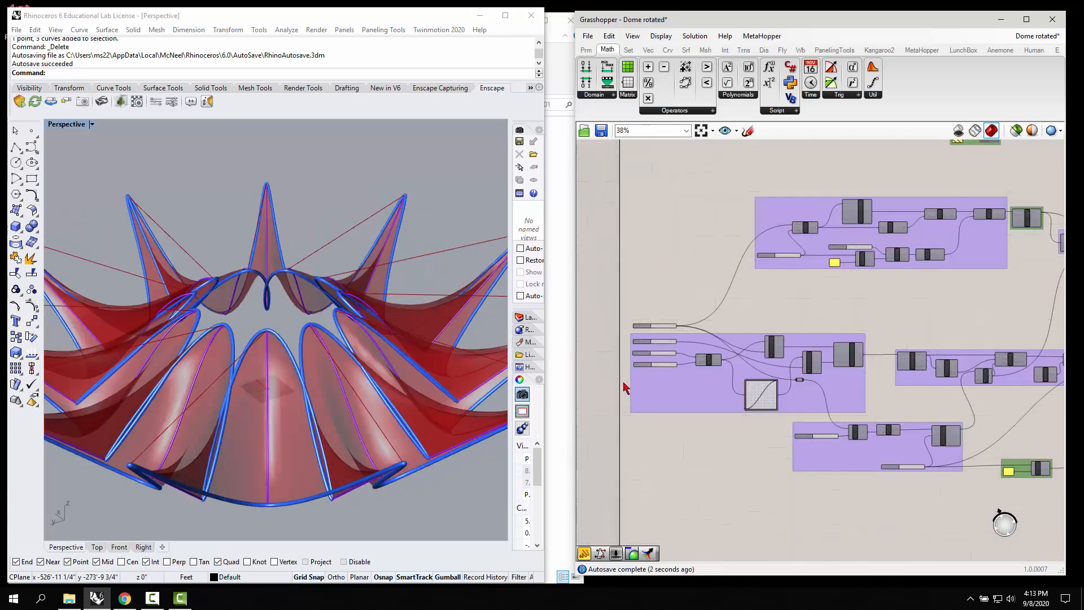
scroll(636, 357, "up", 5)
scroll(636, 356, "up", 2)
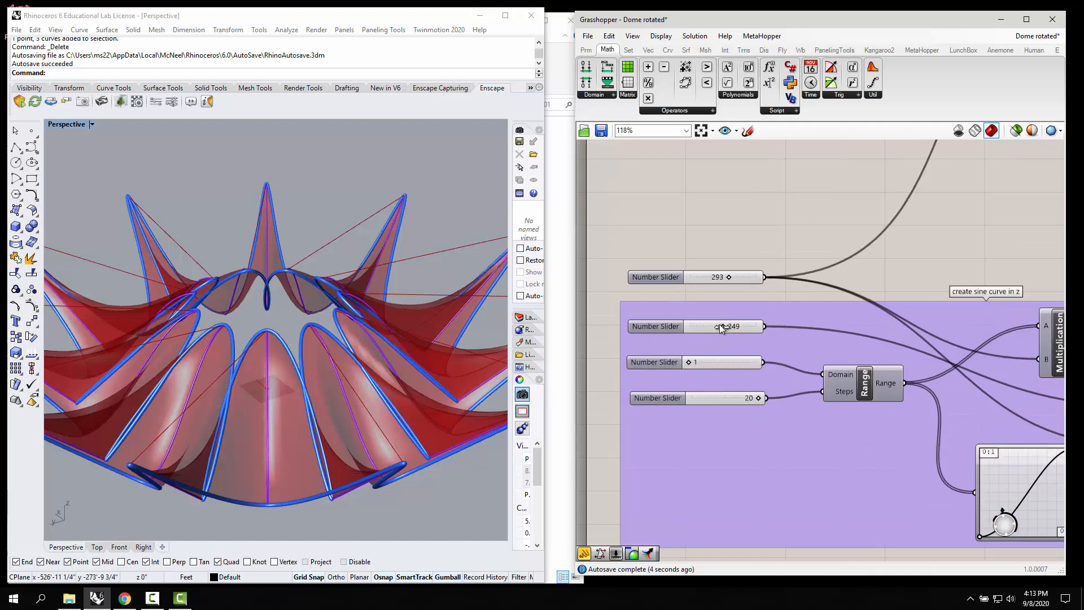
left_click_drag(735, 325, 740, 326)
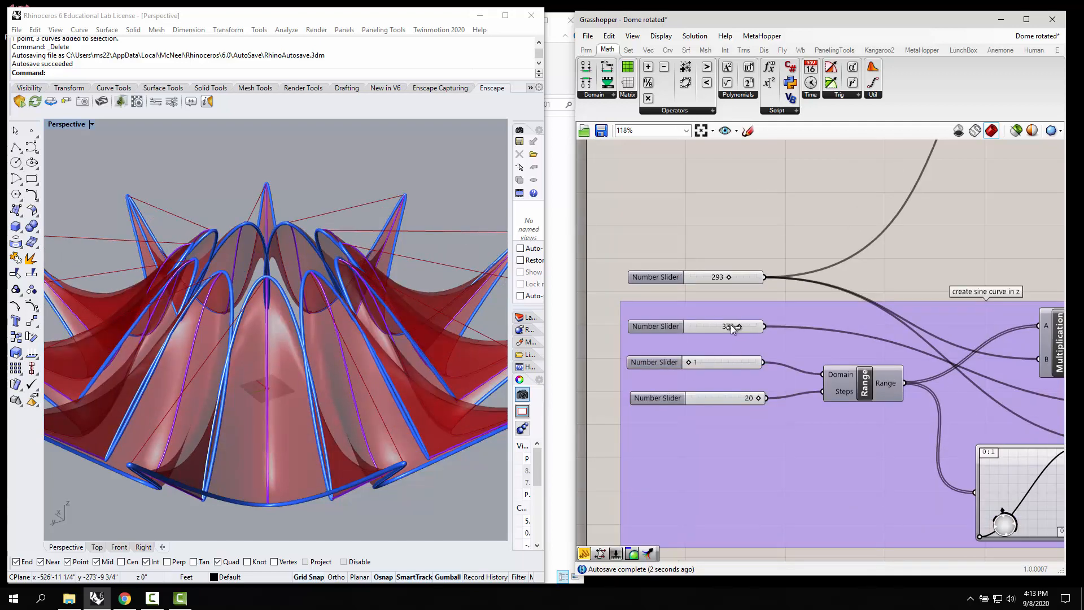
mouse_move(731, 325)
left_mouse_down()
mouse_move(706, 326)
mouse_move(732, 328)
left_mouse_up()
Step: Adjust the slider feeding the Addition component in the "base of dome" group to slightly enlarge the base circle
scroll(666, 310, "down", 6)
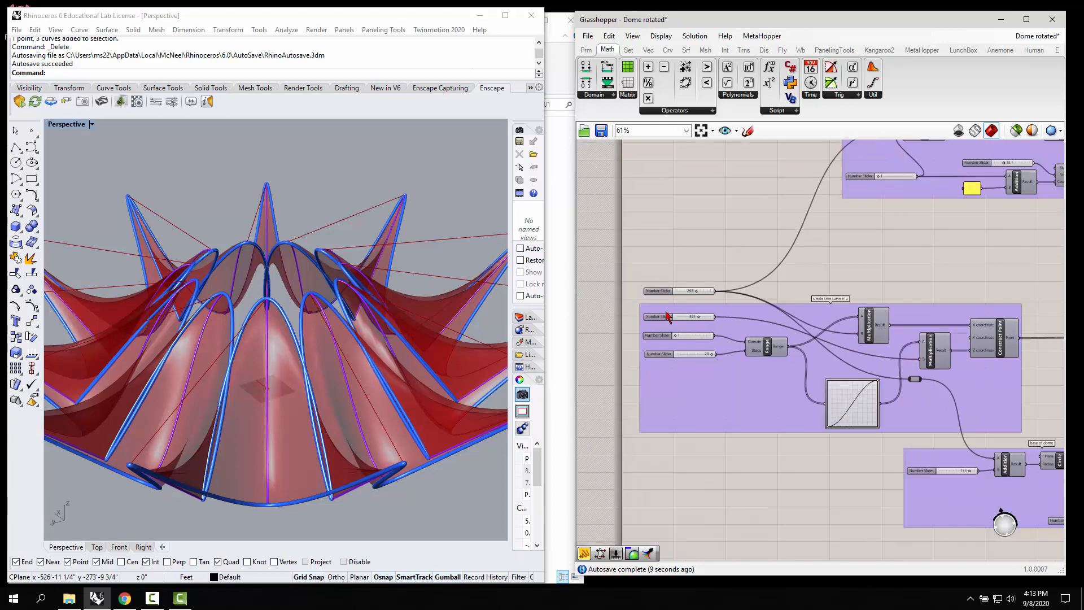
scroll(913, 422, "up", 3)
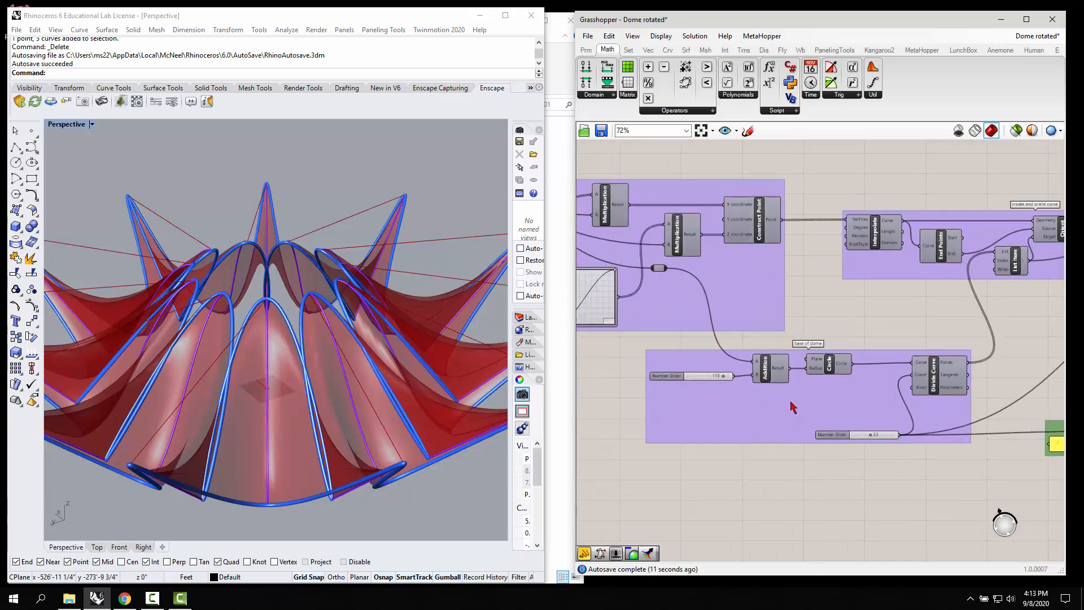
mouse_move(724, 378)
left_mouse_down()
mouse_move(692, 377)
mouse_move(728, 379)
left_mouse_up()
scroll(693, 403, "down", 5)
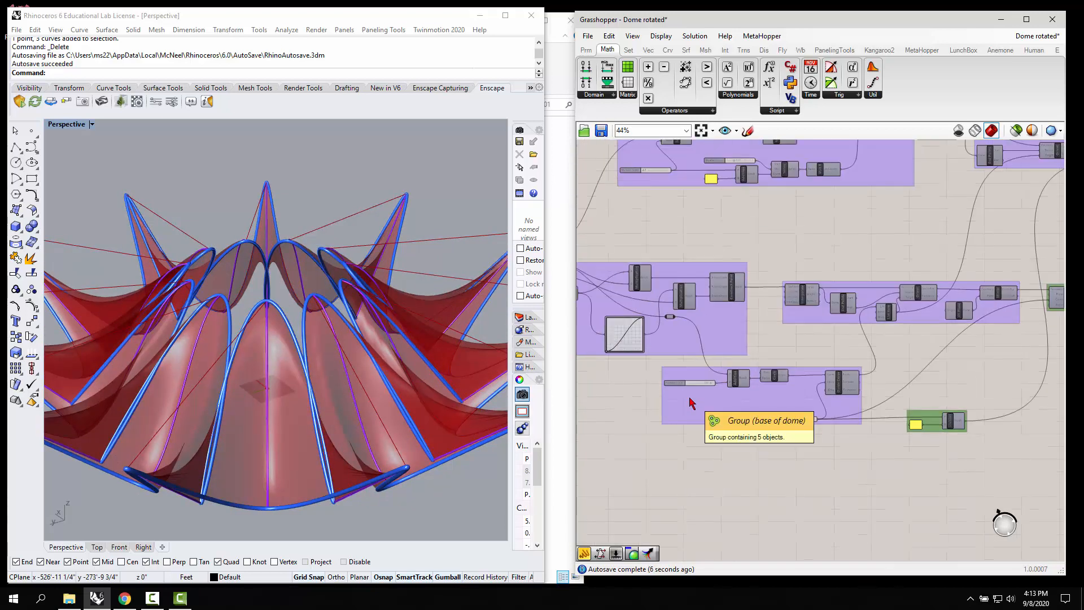
scroll(911, 353, "up", 2)
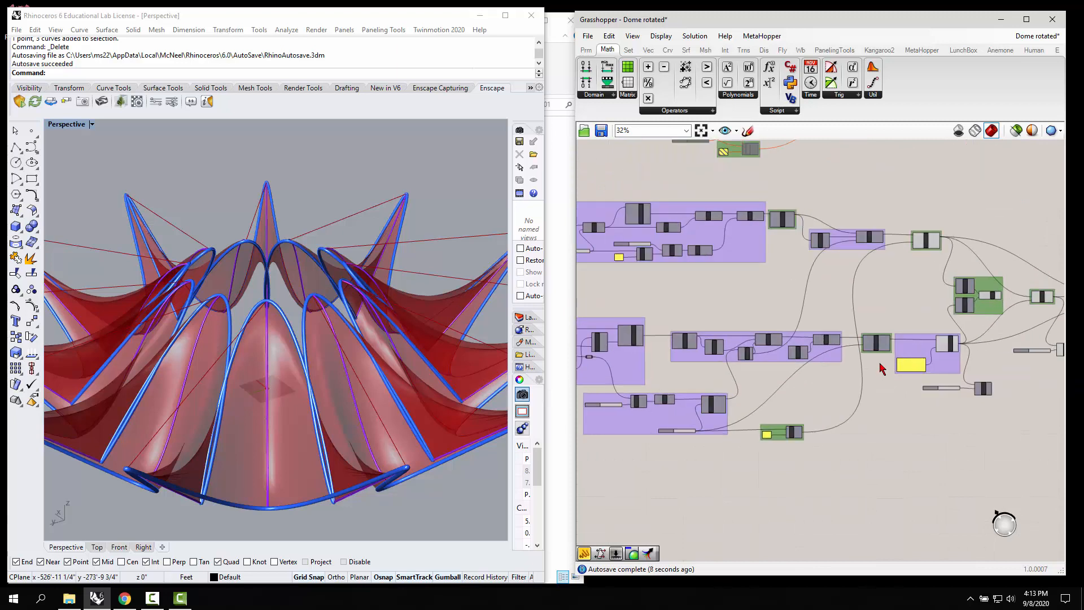
scroll(883, 367, "up", 4)
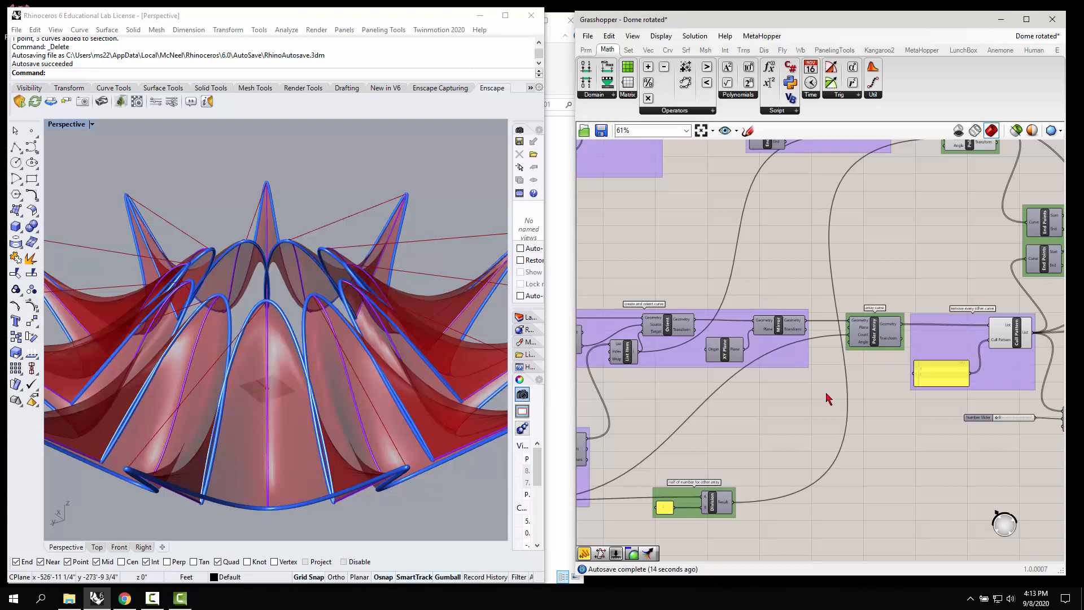
scroll(828, 398, "down", 2)
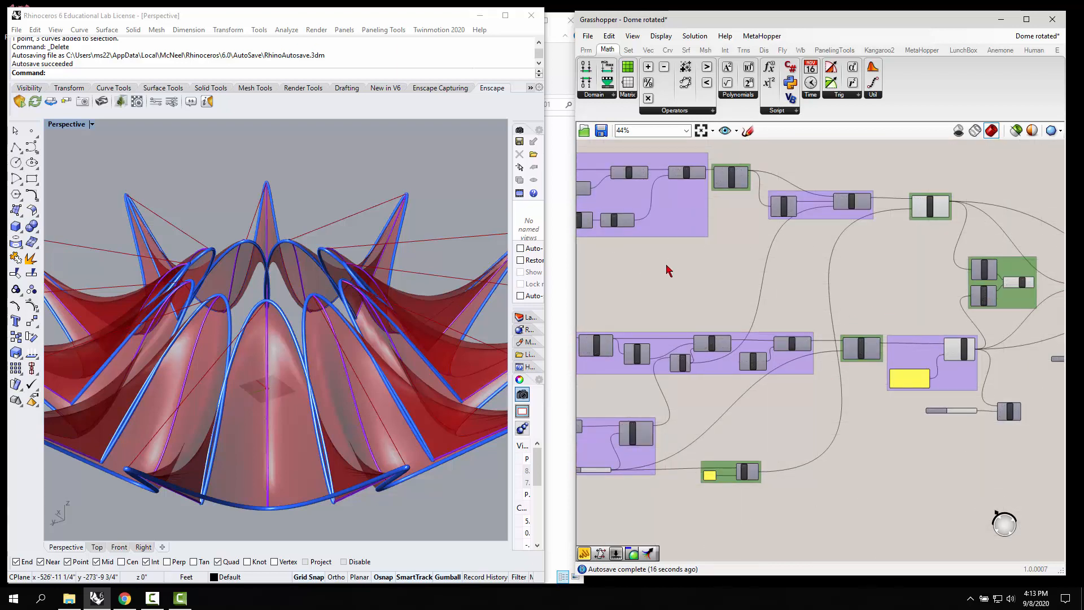
right_click_drag(667, 268, 853, 285)
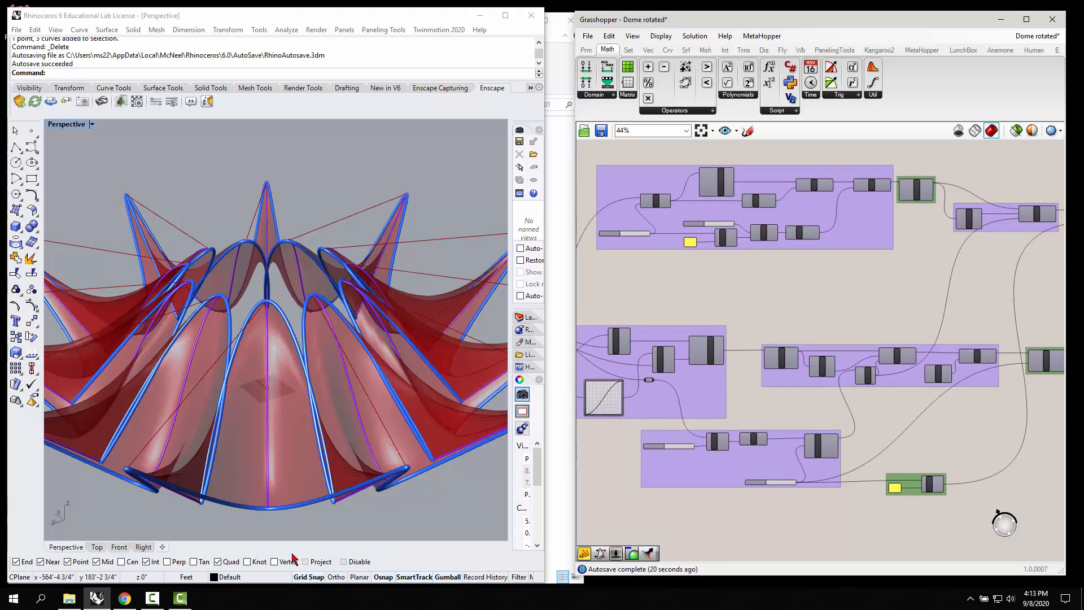